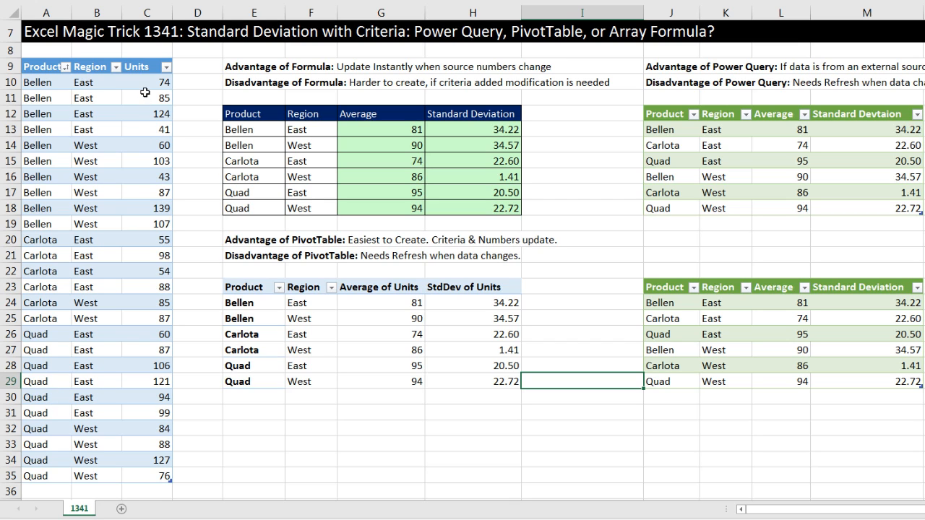
Step: Examine the product sales table, the finished average and standard deviation results by product and region, and the standard deviation notes above
click(362, 128)
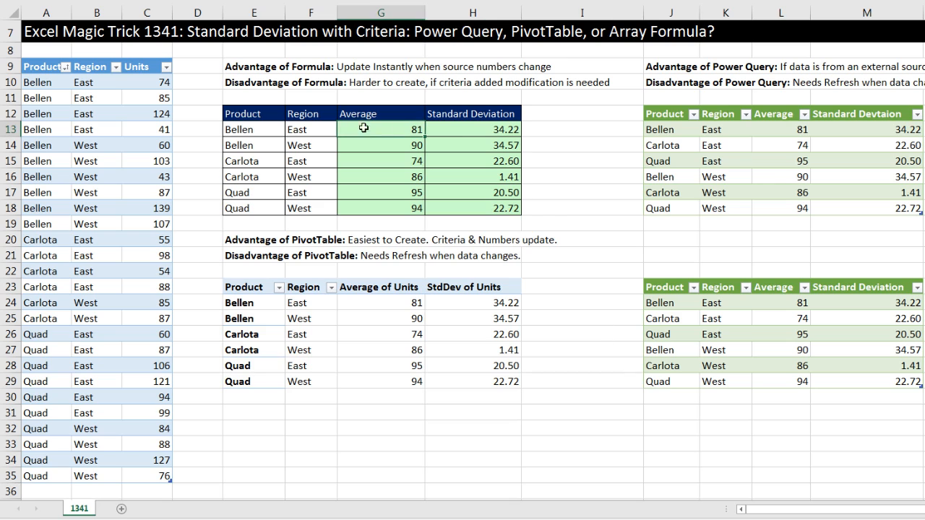
click(453, 135)
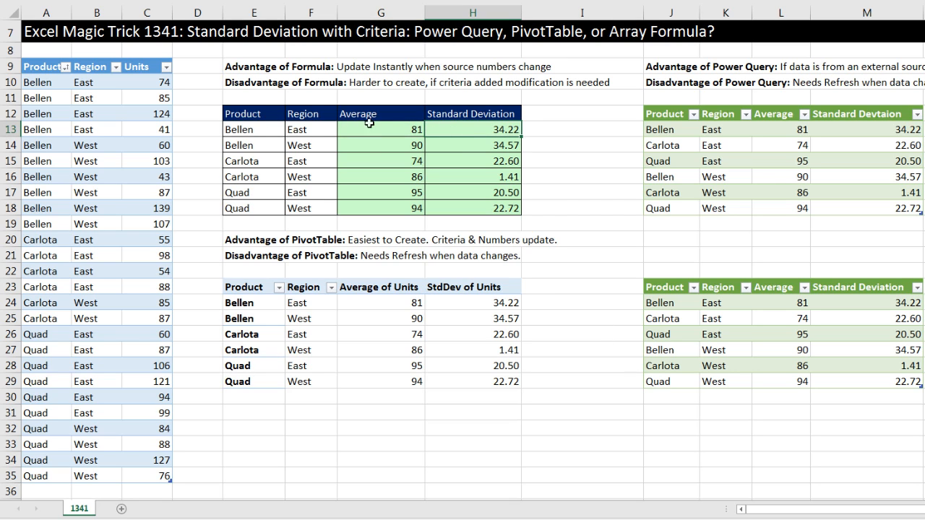
drag(162, 80, 153, 475)
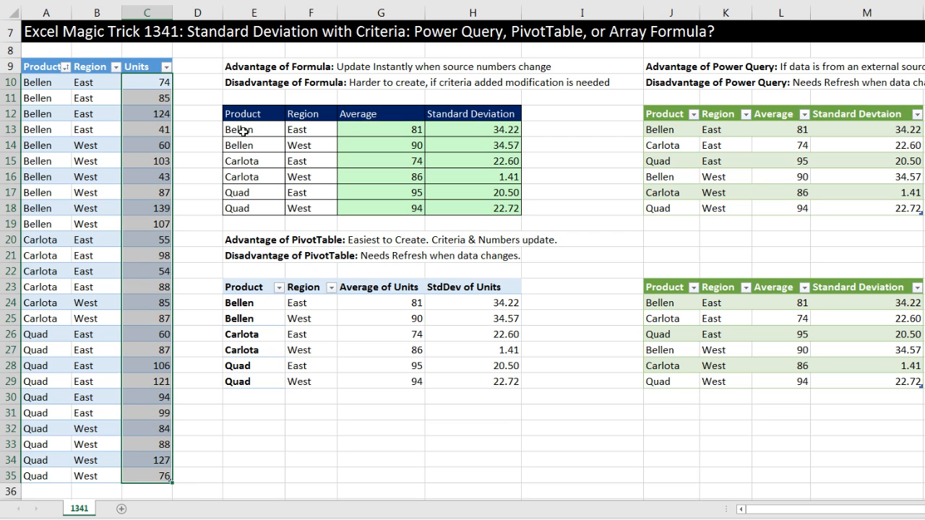
drag(243, 131, 476, 128)
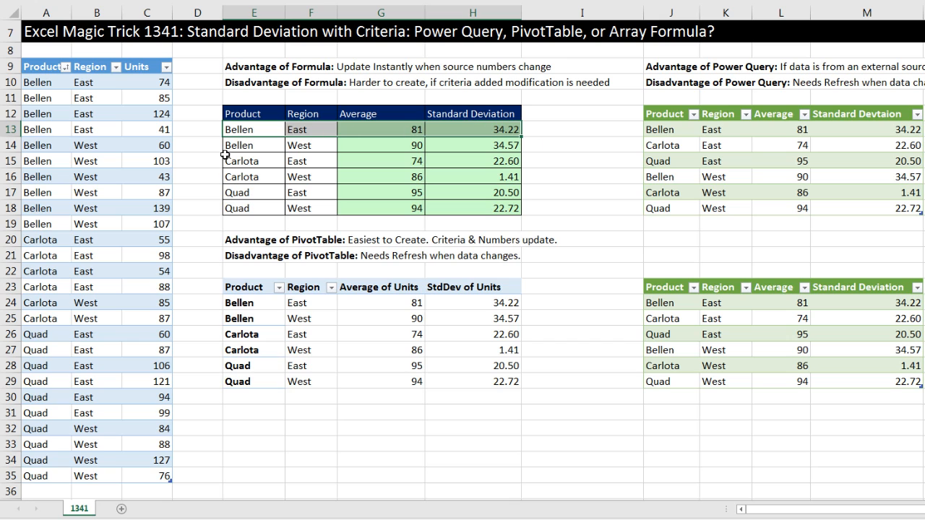
click(246, 130)
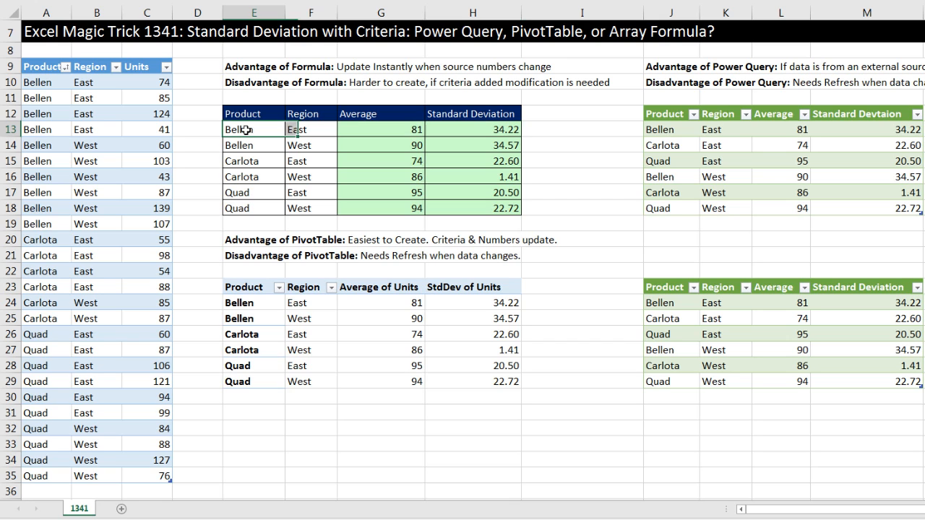
click(301, 131)
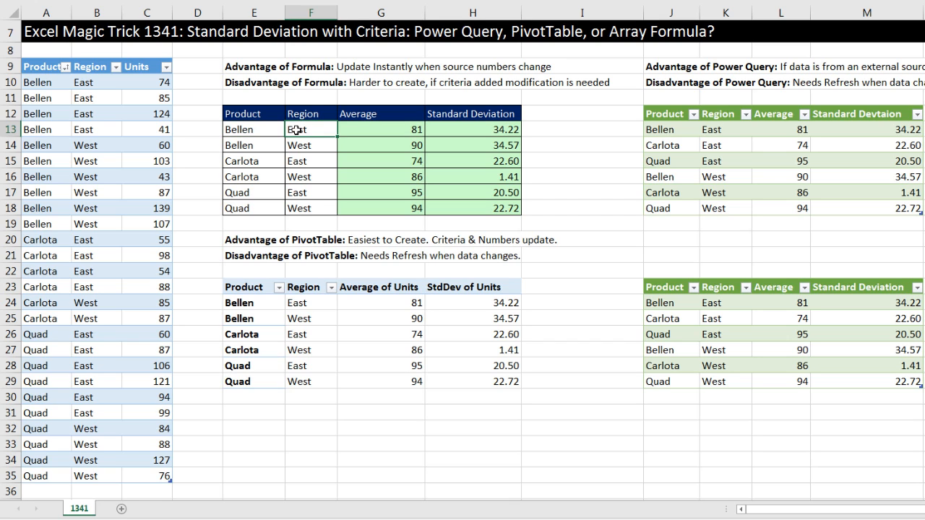
drag(34, 82, 166, 132)
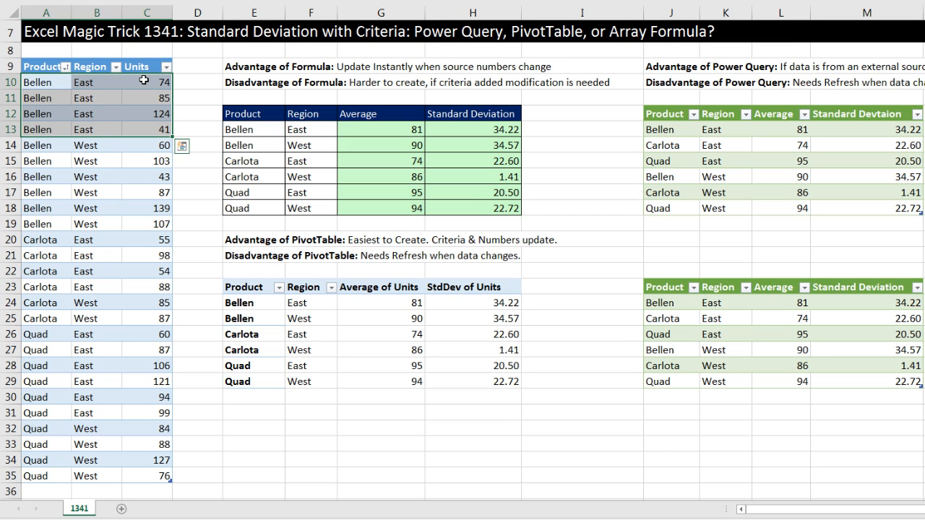
drag(144, 80, 151, 130)
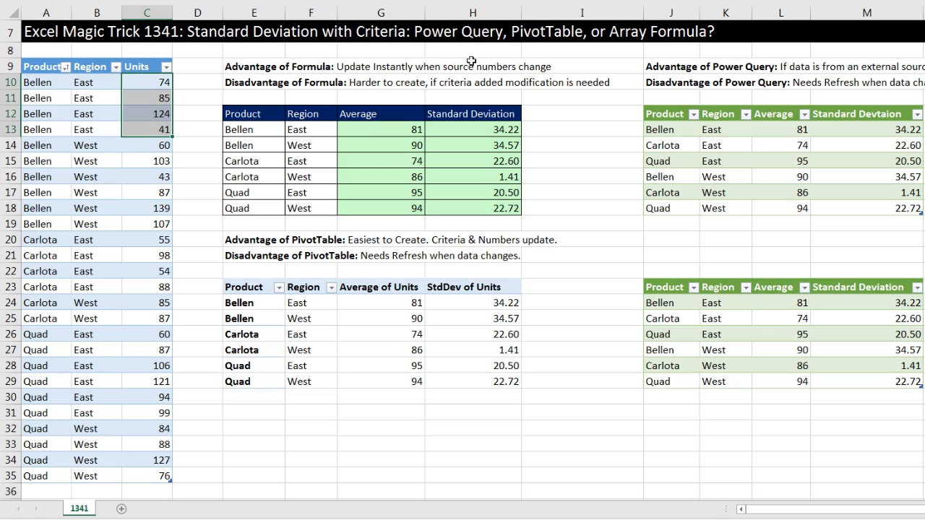
click(457, 118)
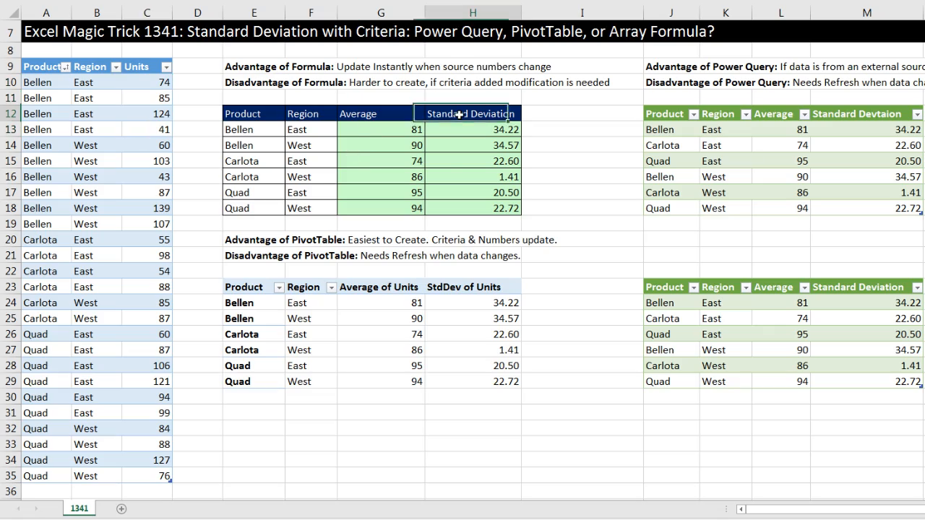
scroll(378, 212, up, 2)
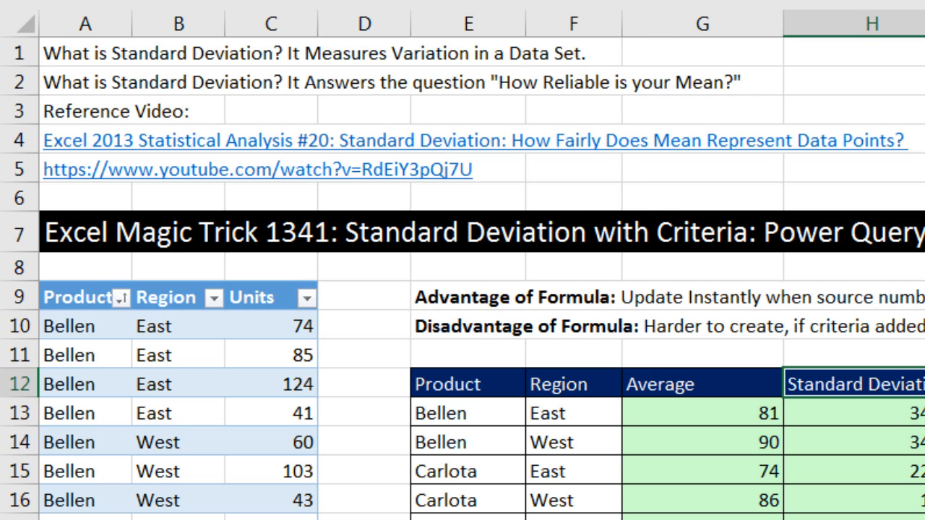
scroll(463, 289, down, 2)
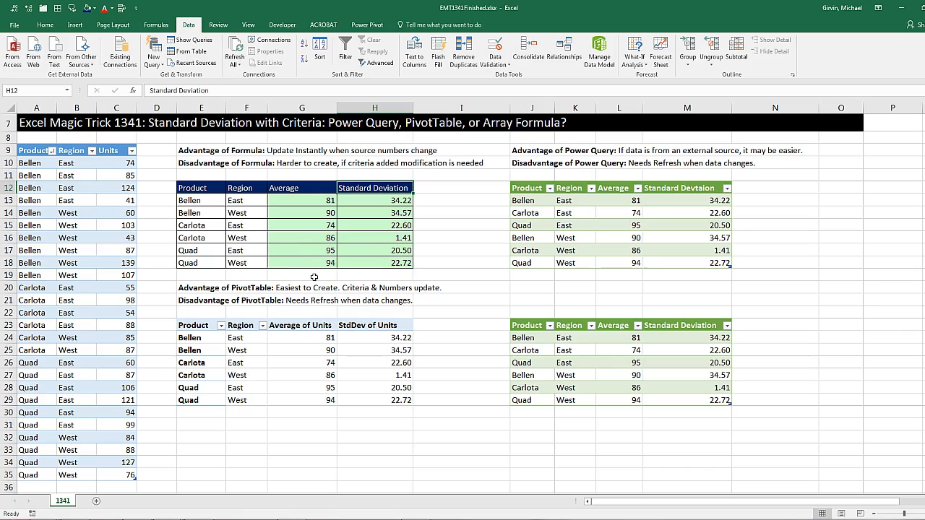
Step: Switch to EMT1341Start.xlsx and start an AVERAGEIFS formula in G13 with fProductSales[Units] as the average range
key(alt+Tab)
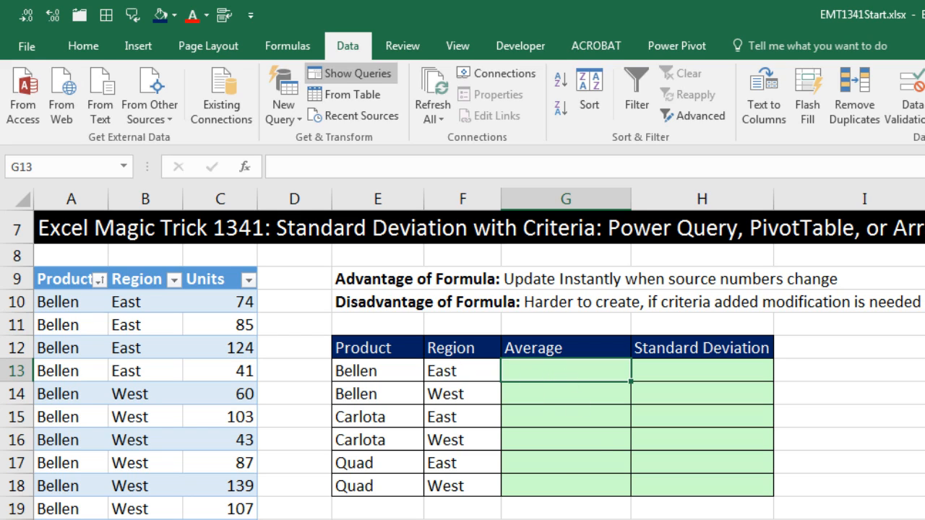
text(=aver)
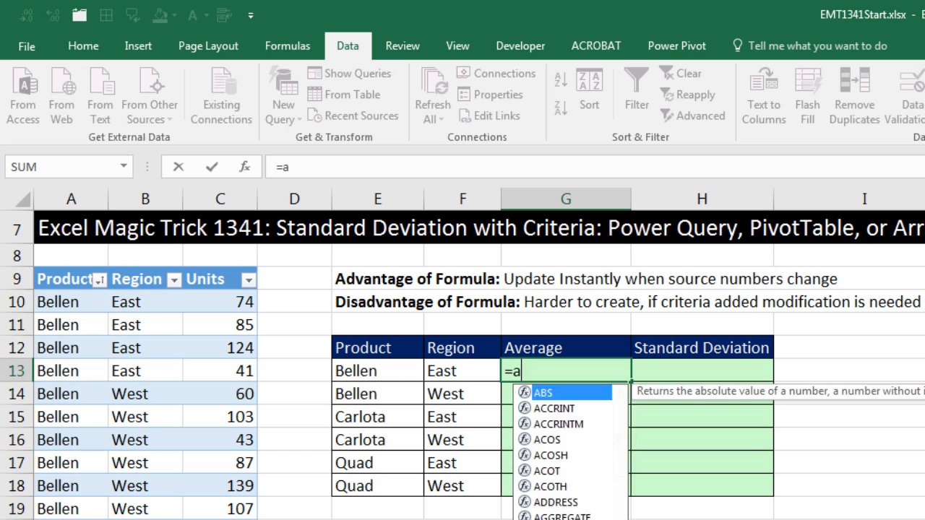
key(Down)
key(Down)
key(Down)
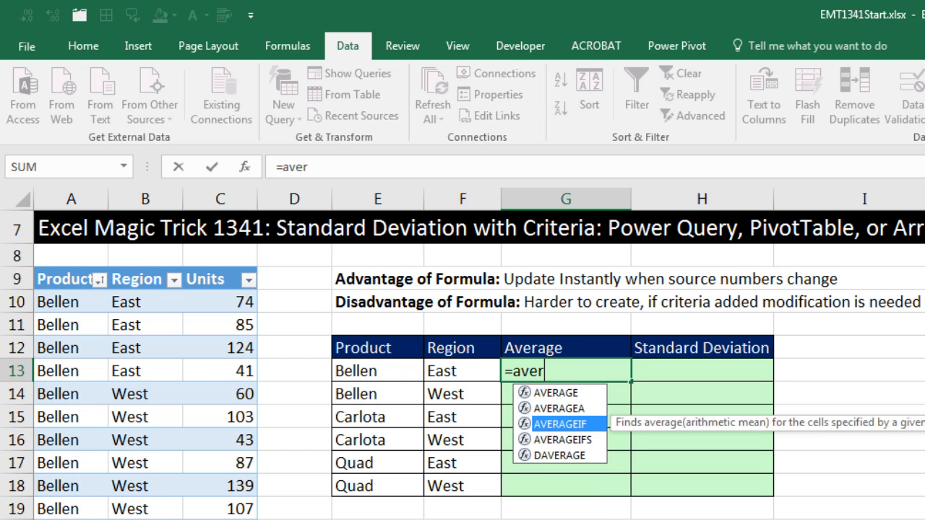
key(Tab)
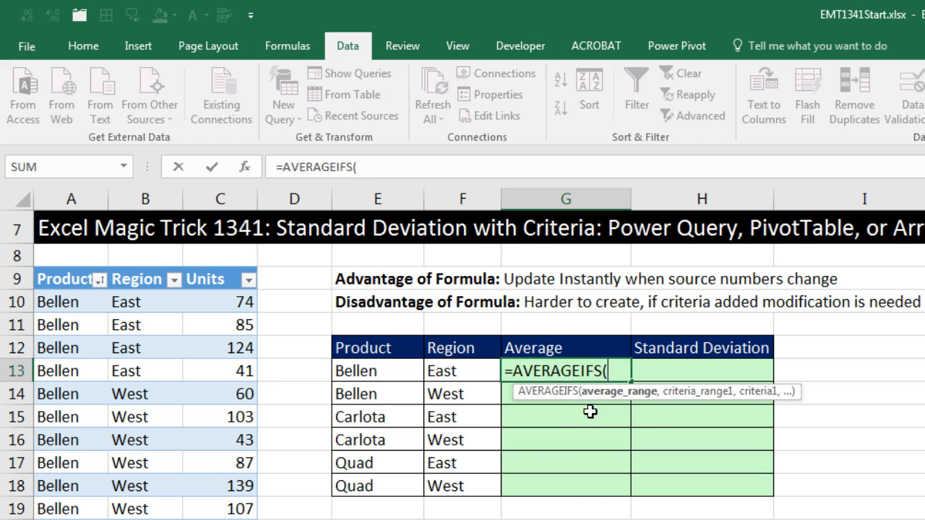
drag(204, 308, 217, 509)
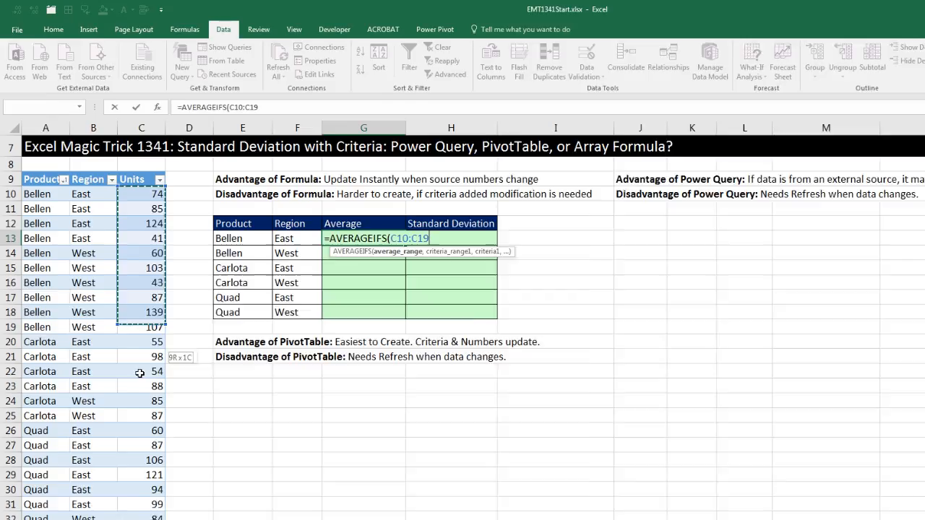
drag(140, 373, 147, 519)
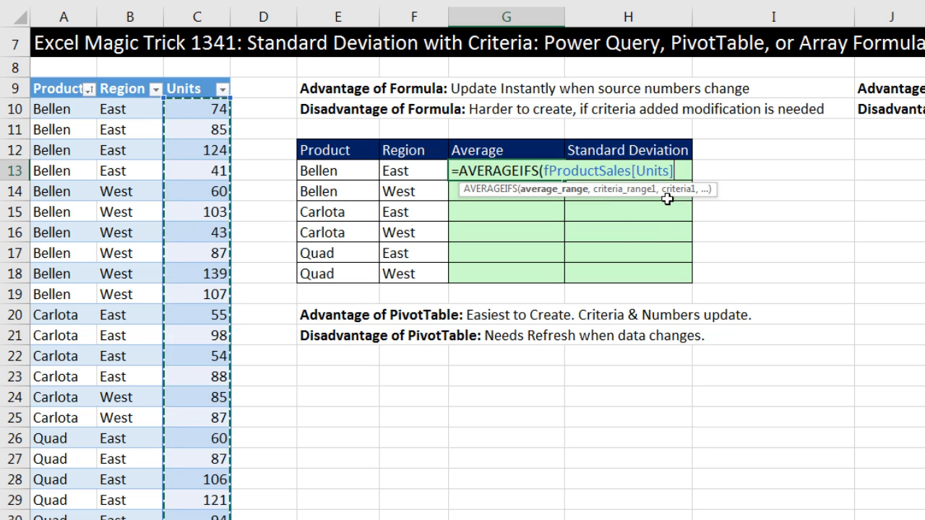
text(,)
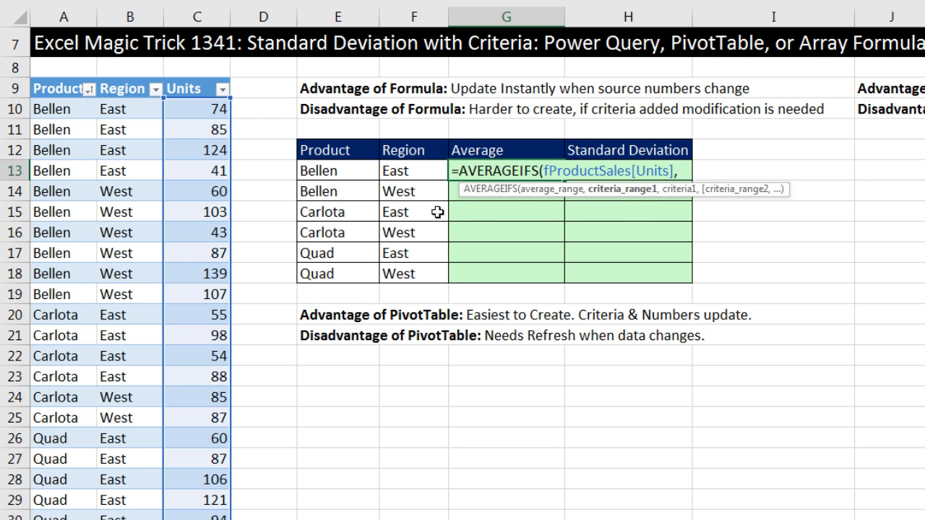
Step: Add the first criteria pair to the formula: fProductSales[Product] matched against the product in E13
drag(60, 114, 62, 519)
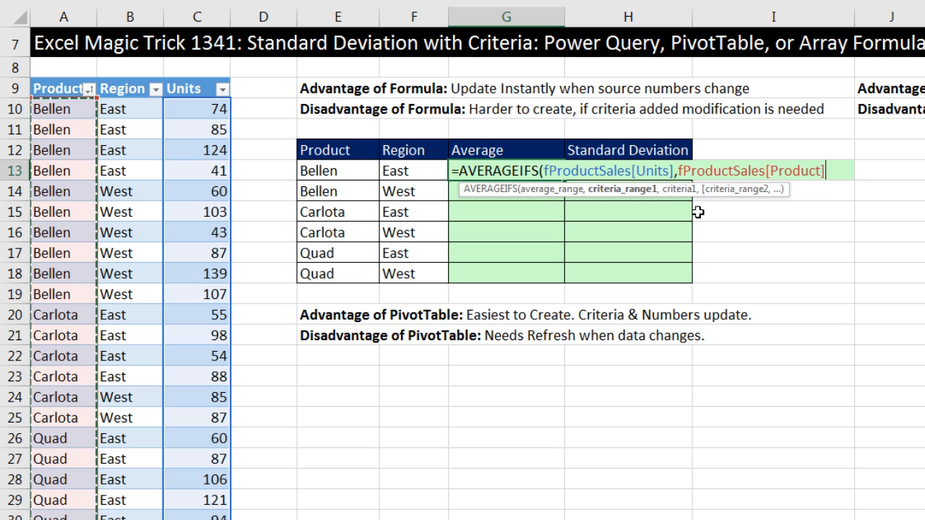
text(,)
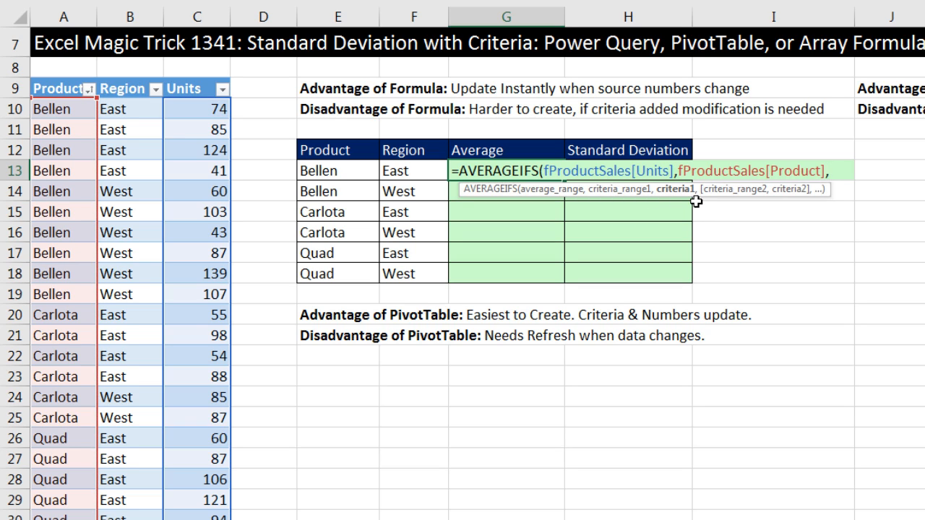
click(345, 172)
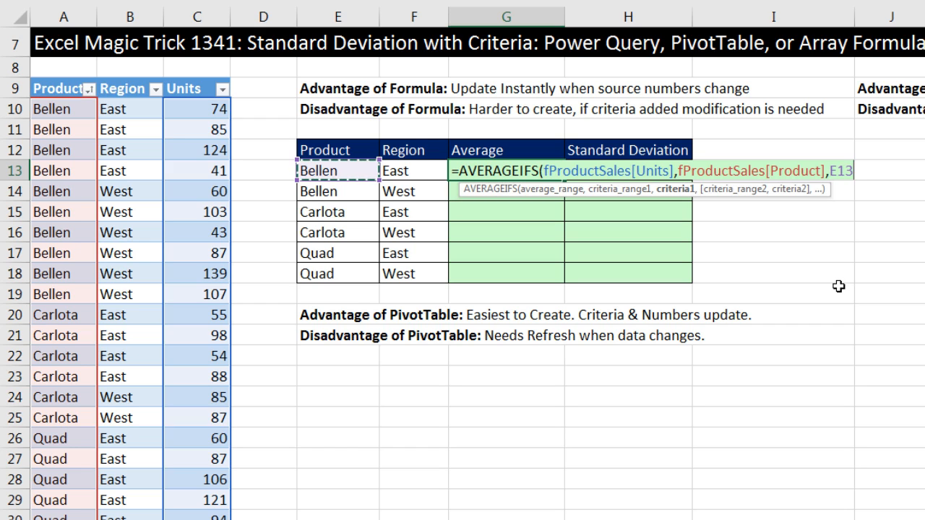
text(,)
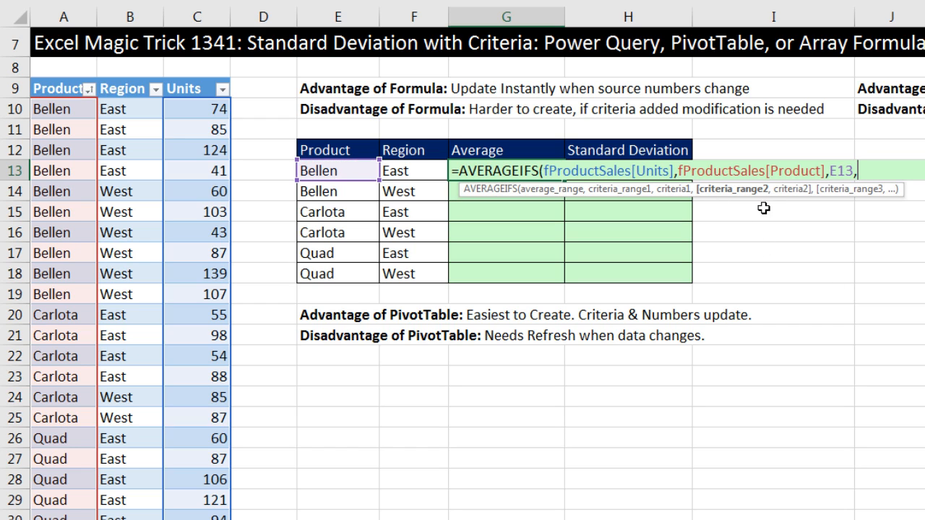
Step: Add fProductSales[Region] matched against F13 as the second criteria pair and close the AVERAGEIFS formula
drag(133, 107, 116, 496)
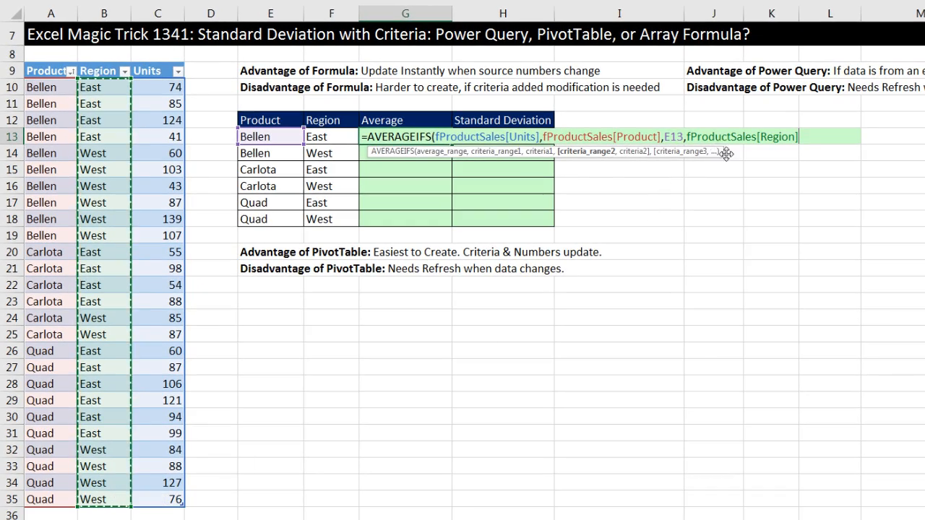
drag(722, 152, 815, 172)
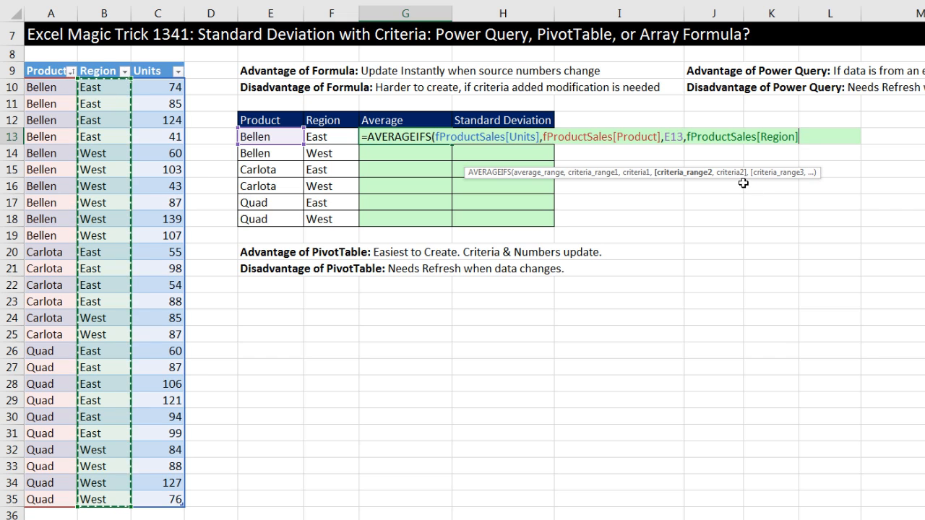
text(,)
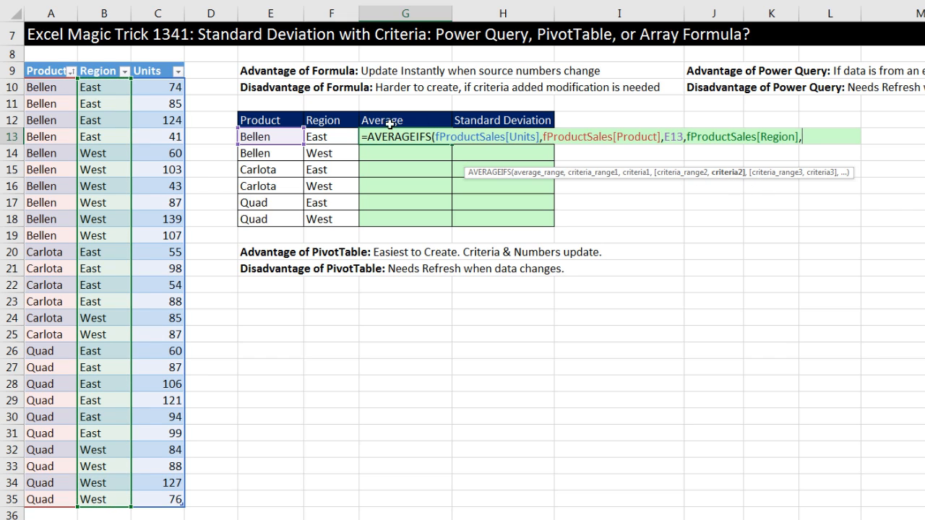
click(320, 136)
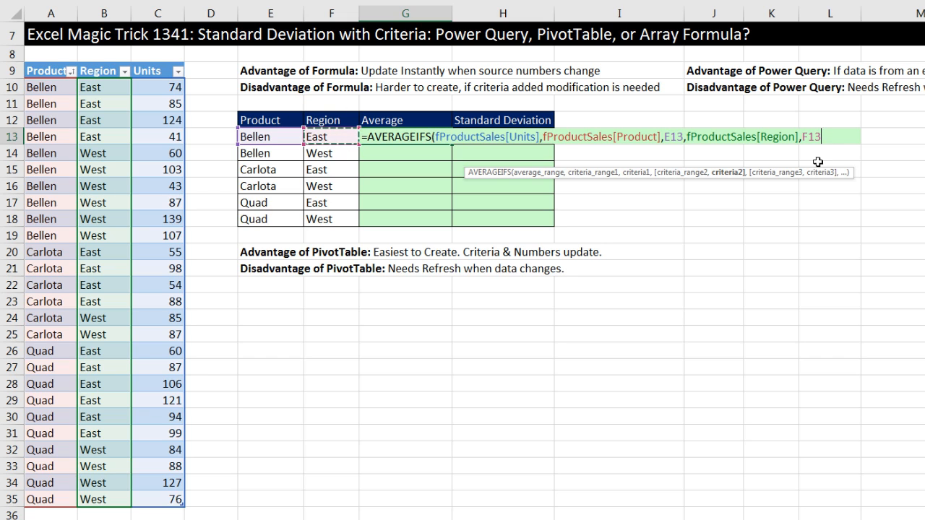
text())
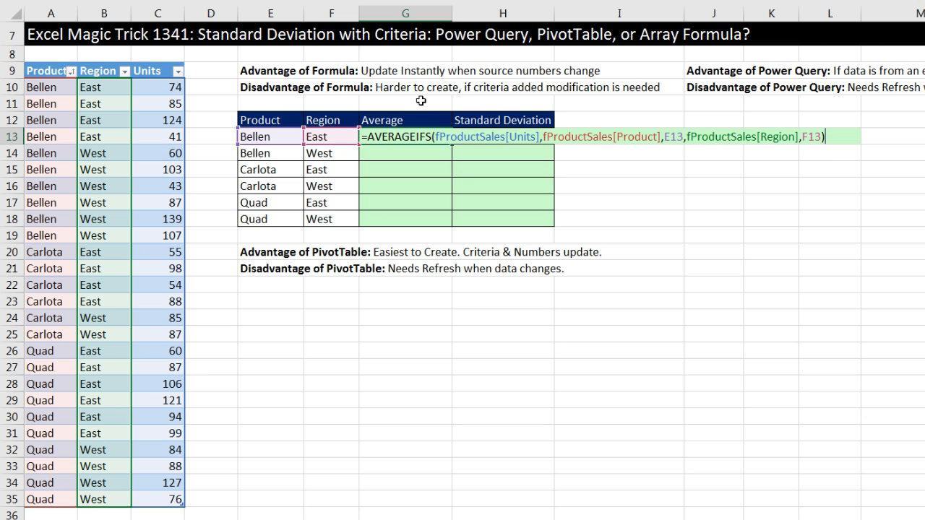
Step: Check each argument of the AVERAGEIFS formula in turn, from average range to second criterion, and enter it in G13
click(490, 137)
click(547, 172)
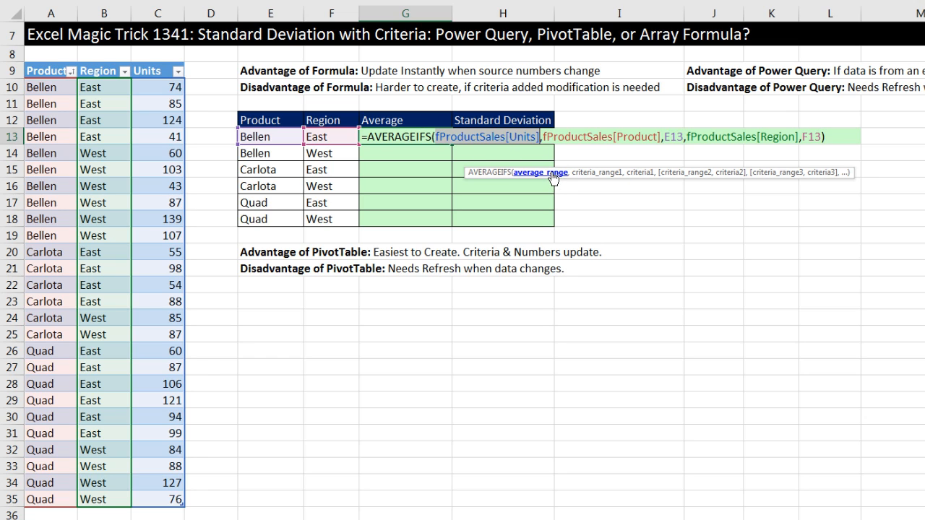
click(596, 174)
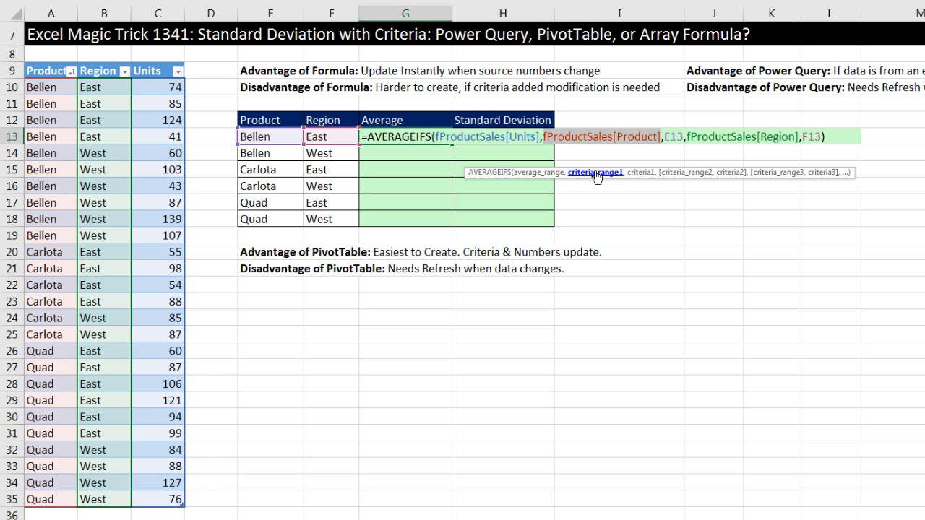
click(636, 173)
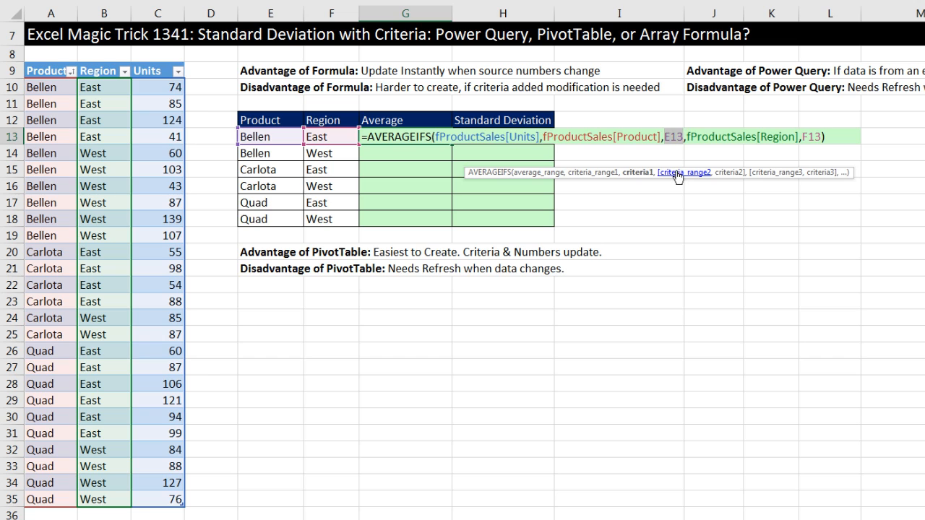
click(680, 174)
click(726, 173)
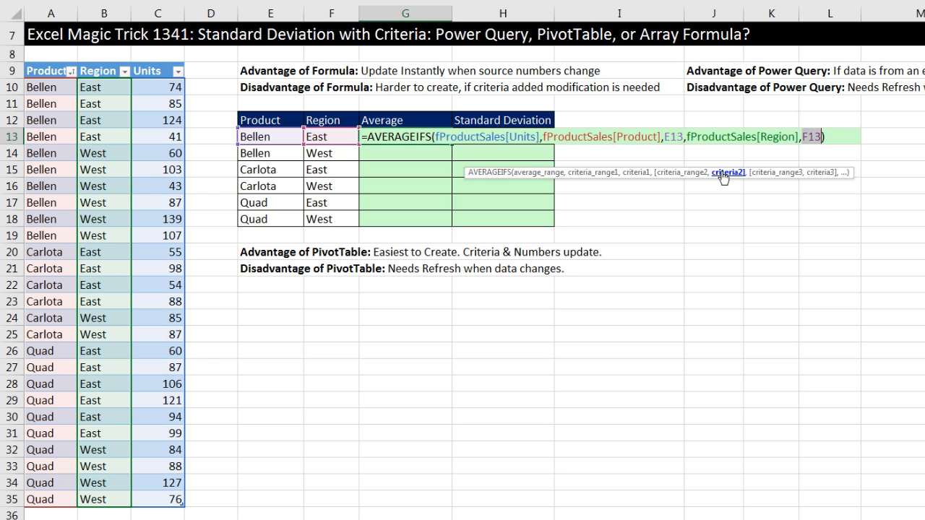
key(ctrl+Return)
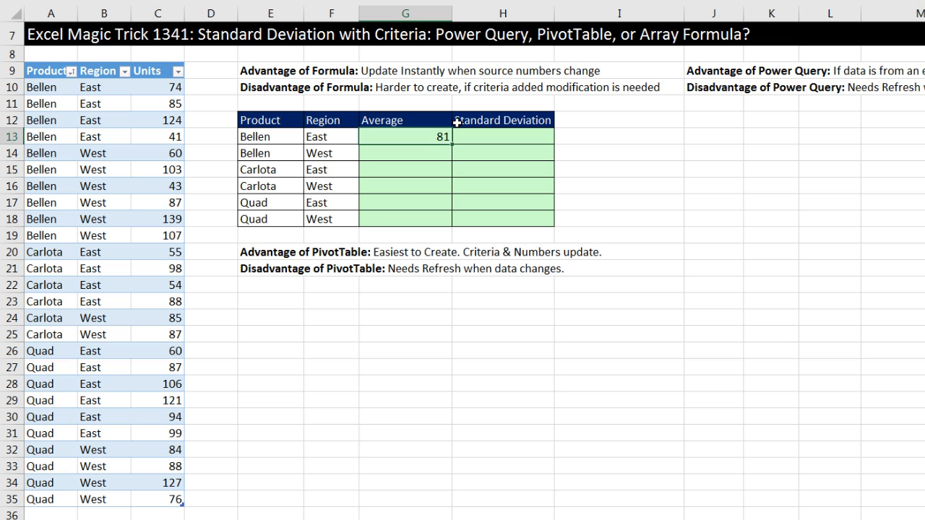
Step: Apply the Number format with 0 decimal places to the average in G13
key(ctrl+1)
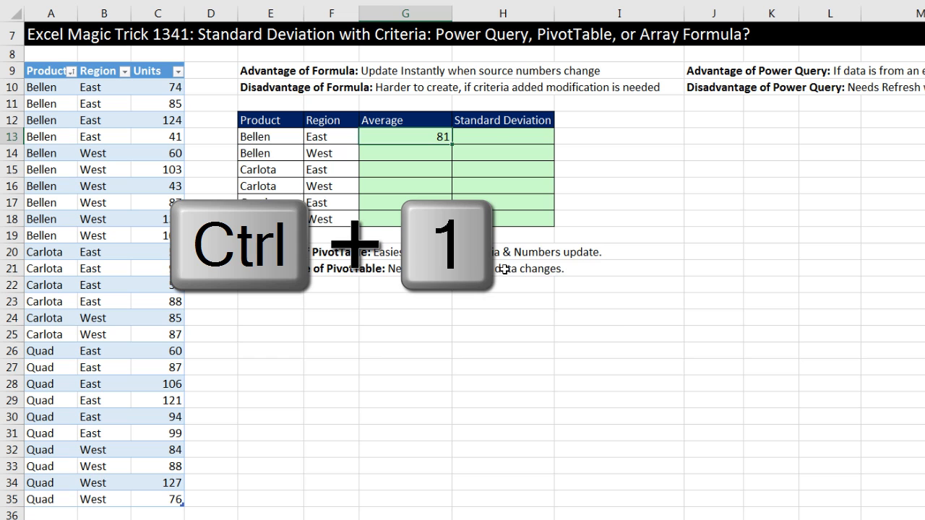
drag(604, 102, 476, 143)
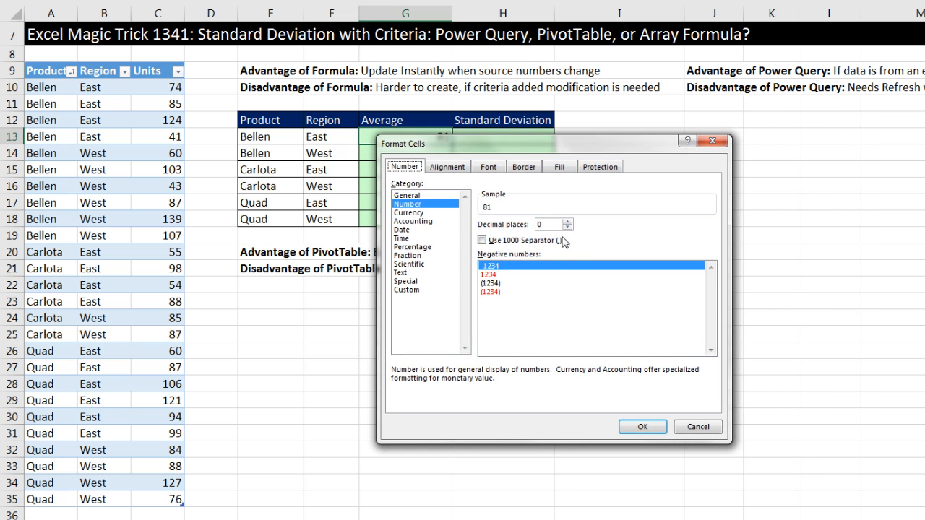
click(644, 428)
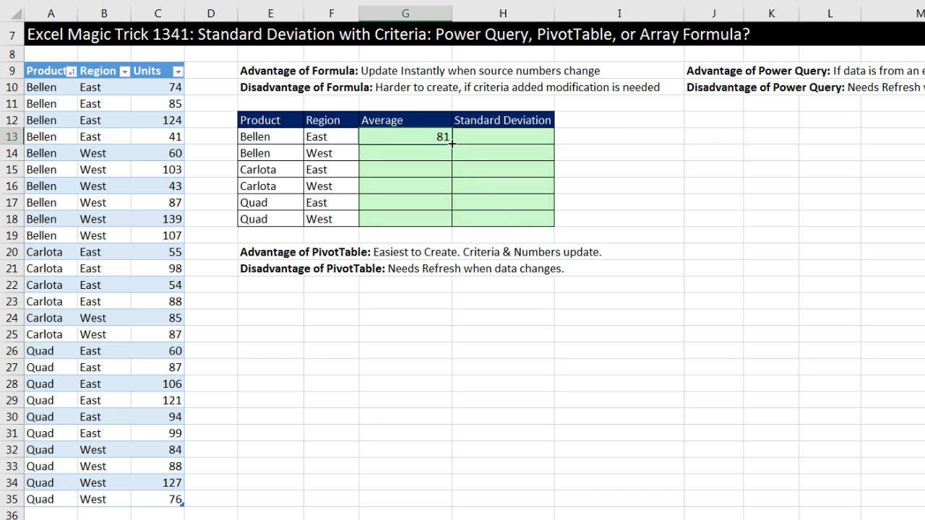
Step: Copy the average formula from G13 down to G18 and check the cell references in the last row
drag(452, 144, 396, 220)
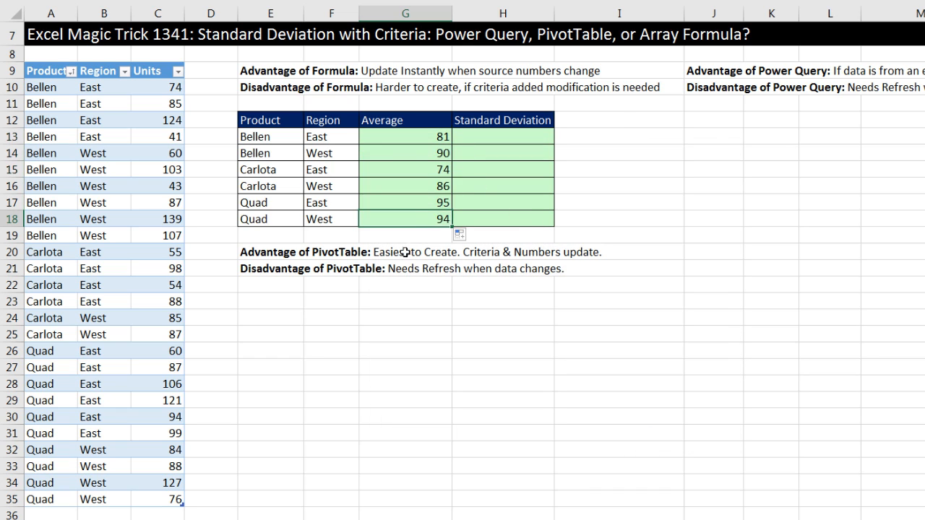
key(F2)
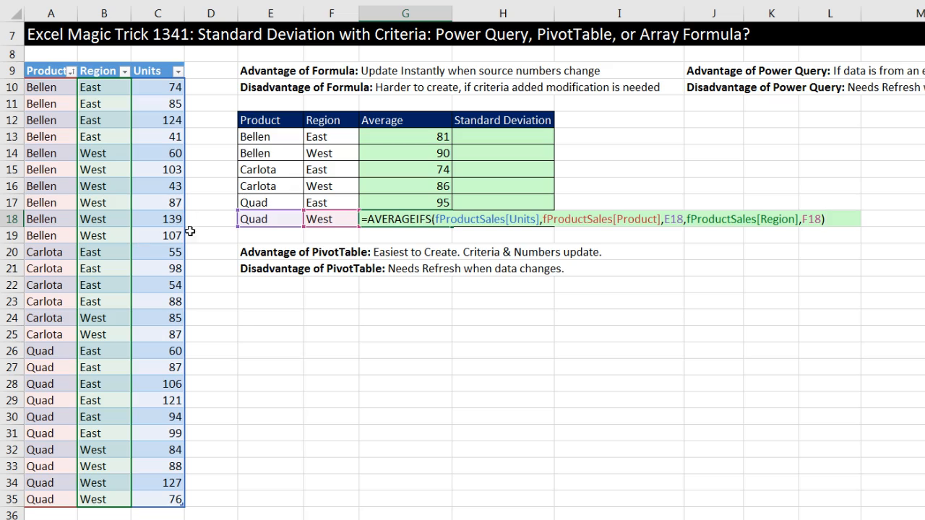
key(Escape)
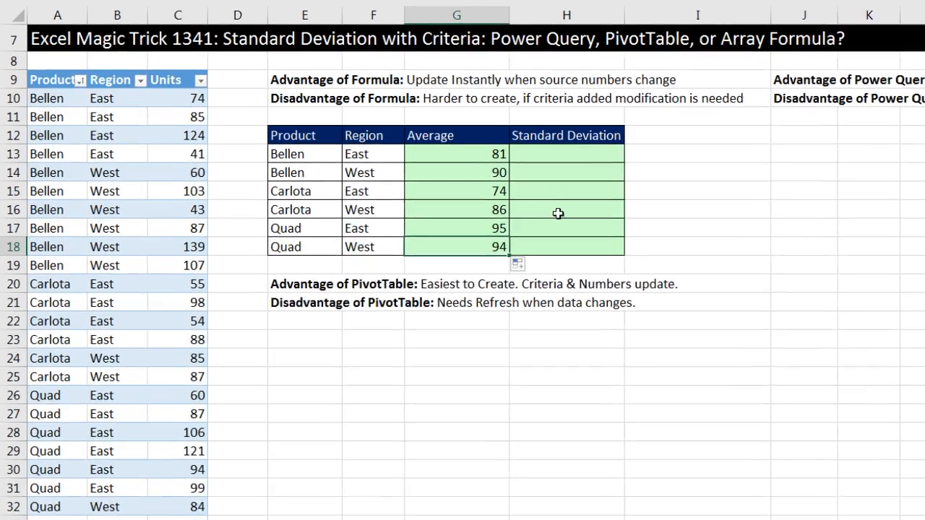
Step: Start a formula in H13 with the sample standard deviation function STDEV.S
click(503, 136)
text(=s)
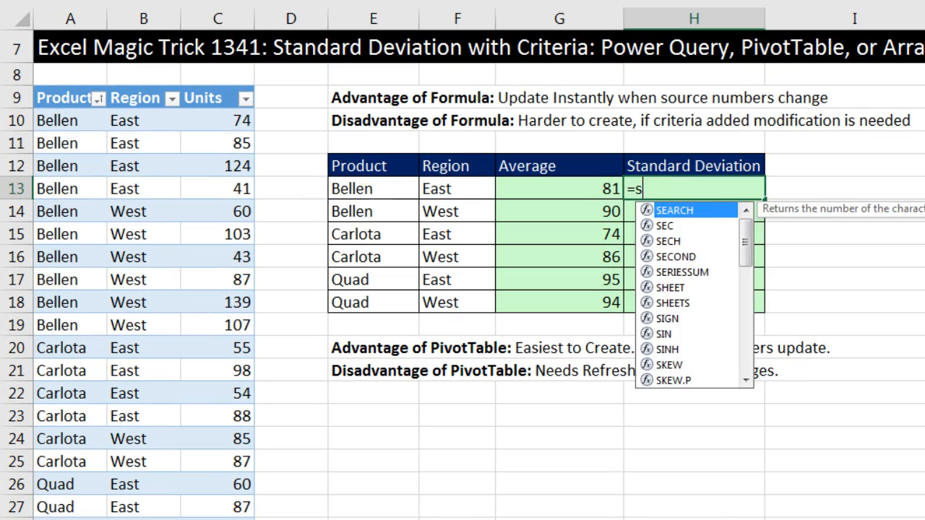
text(tdev)
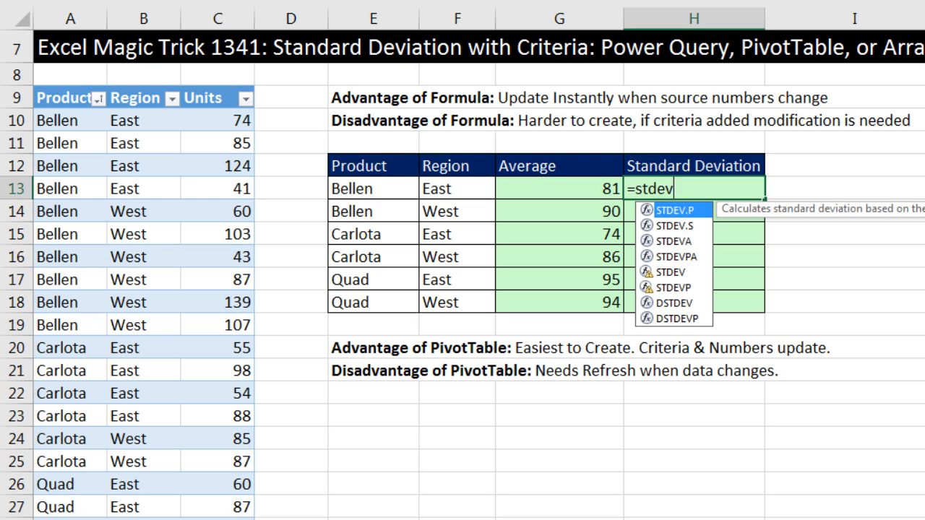
key(Down)
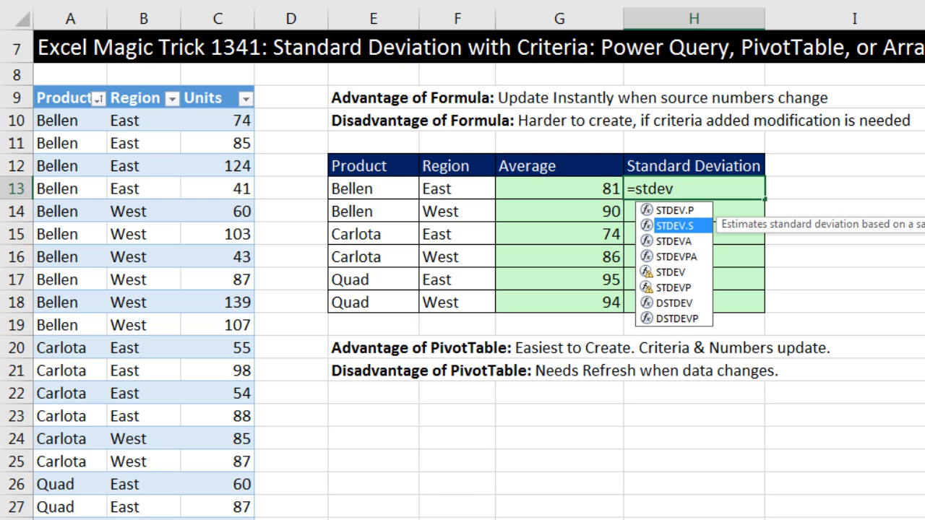
key(Tab)
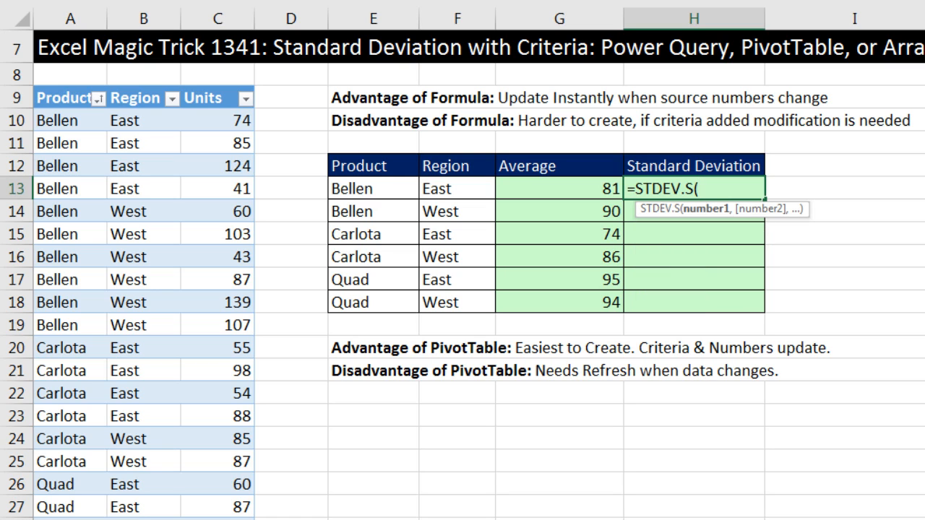
key(BackSpace)
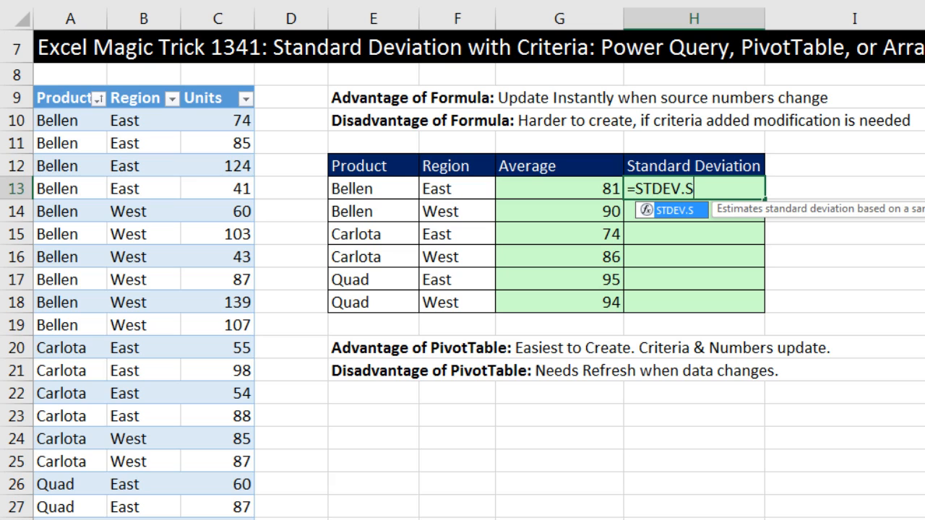
text(I)
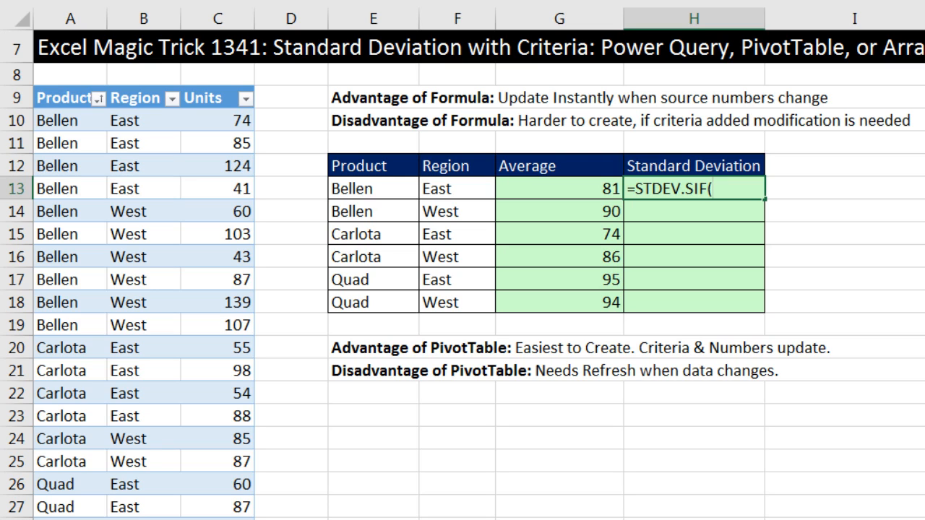
key(BackSpace)
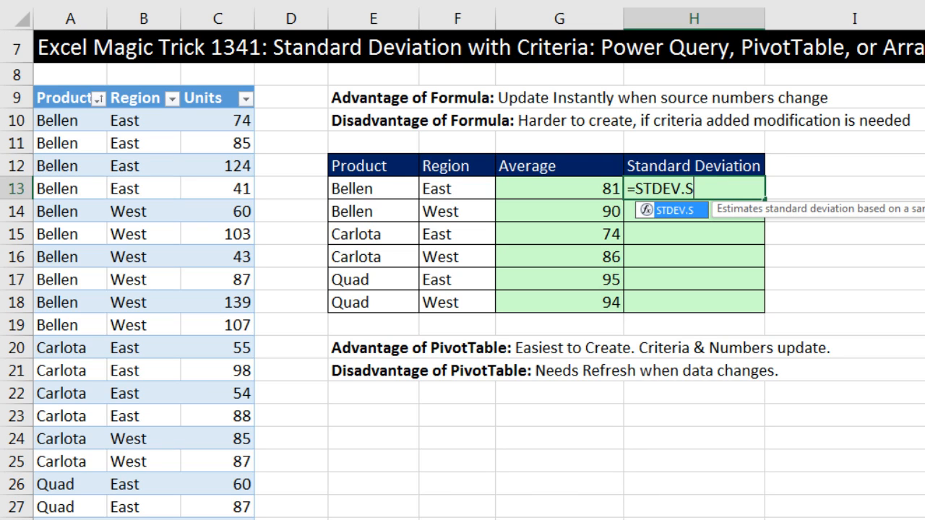
text(()
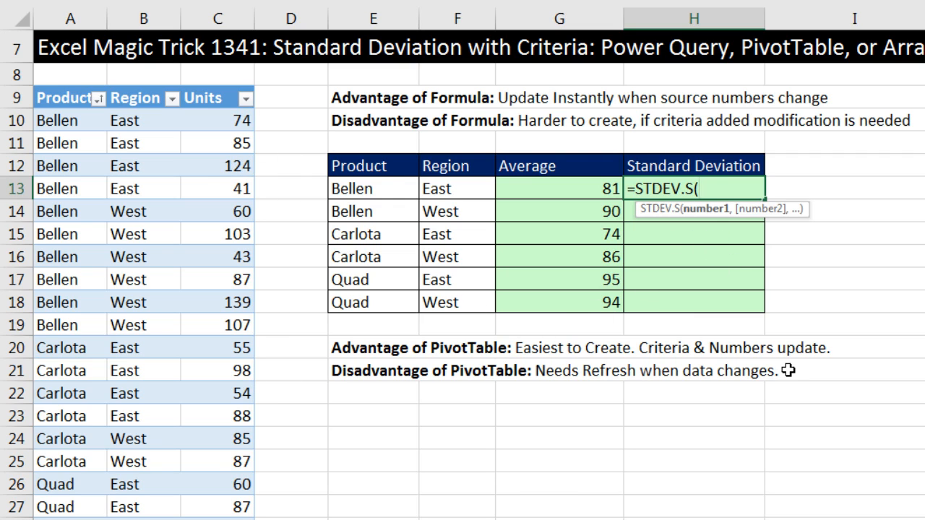
Step: Nest an IF function inside STDEV.S with the logical test fProductSales[Product]=E13
text(if)
key(Tab)
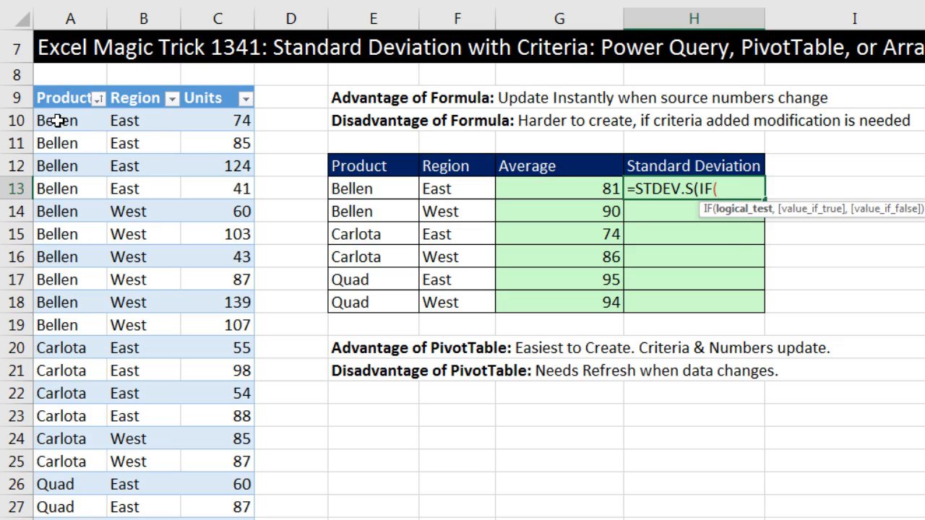
drag(58, 121, 22, 503)
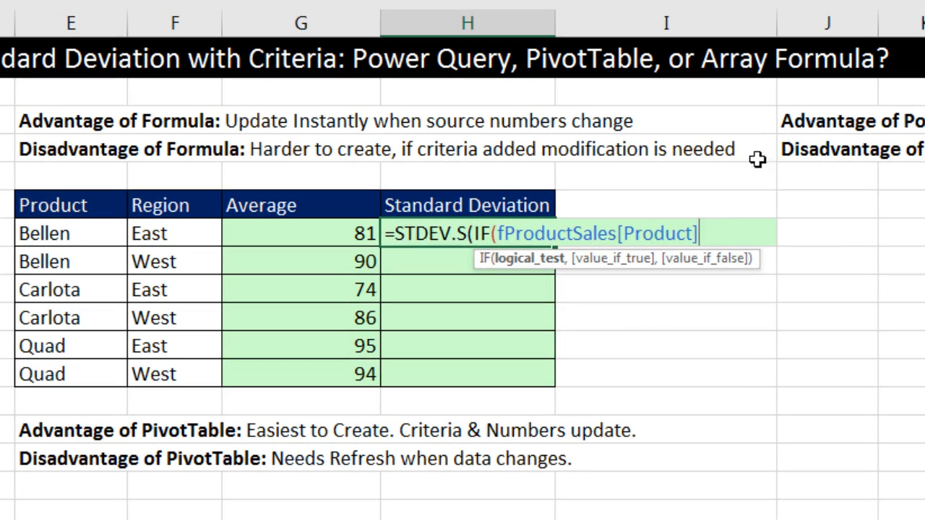
text(=)
click(69, 235)
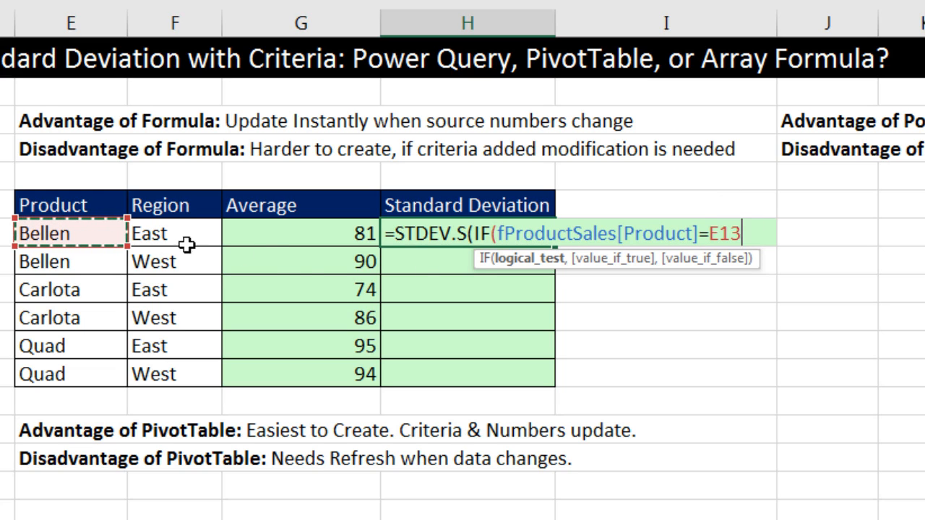
Step: Evaluate the IF function's logical test to examine its TRUE/FALSE array, and restore the original expression
click(530, 262)
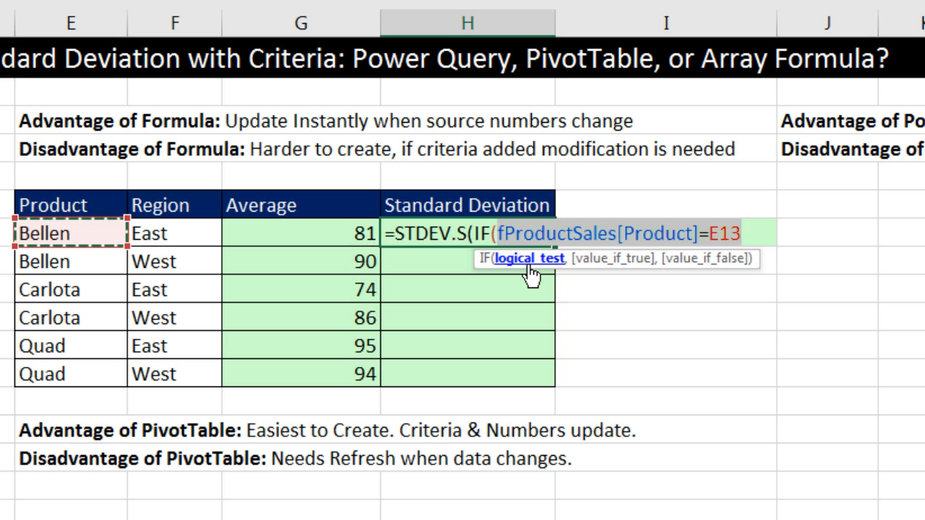
key(F9)
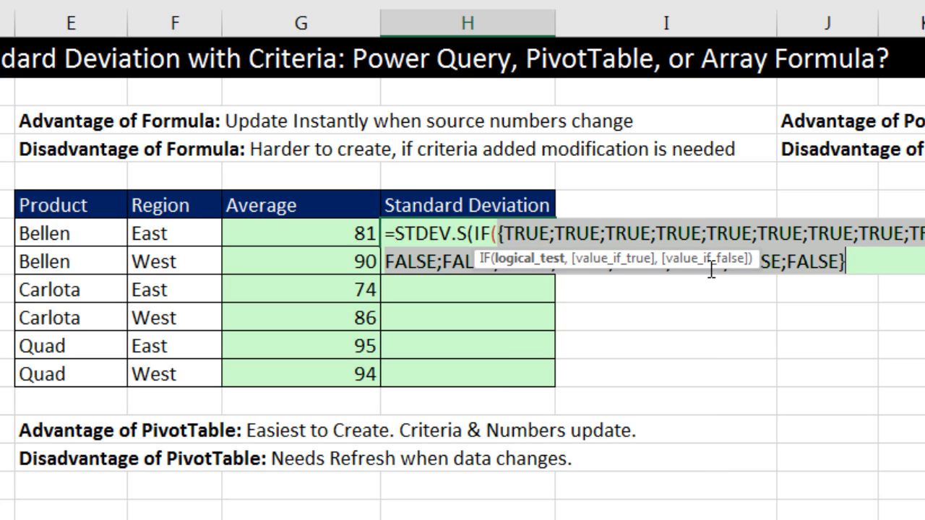
drag(711, 270, 723, 325)
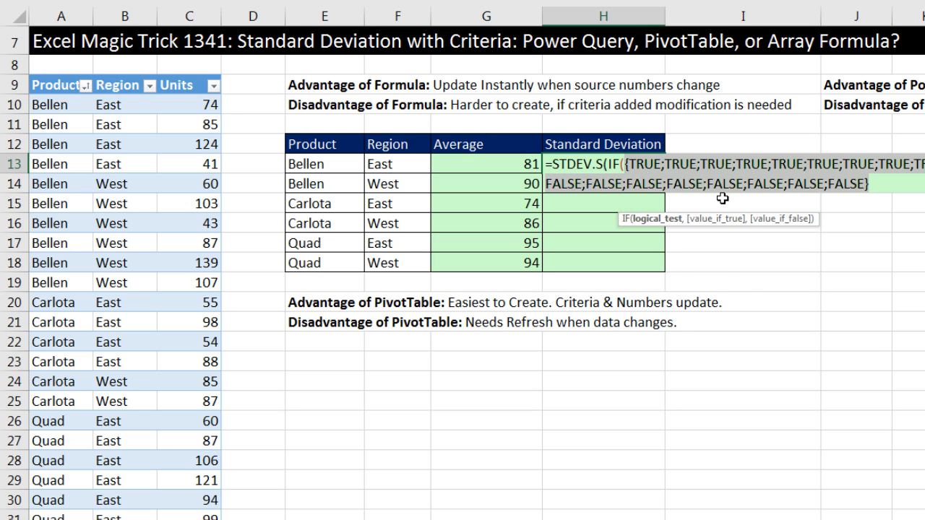
key(ctrl+z)
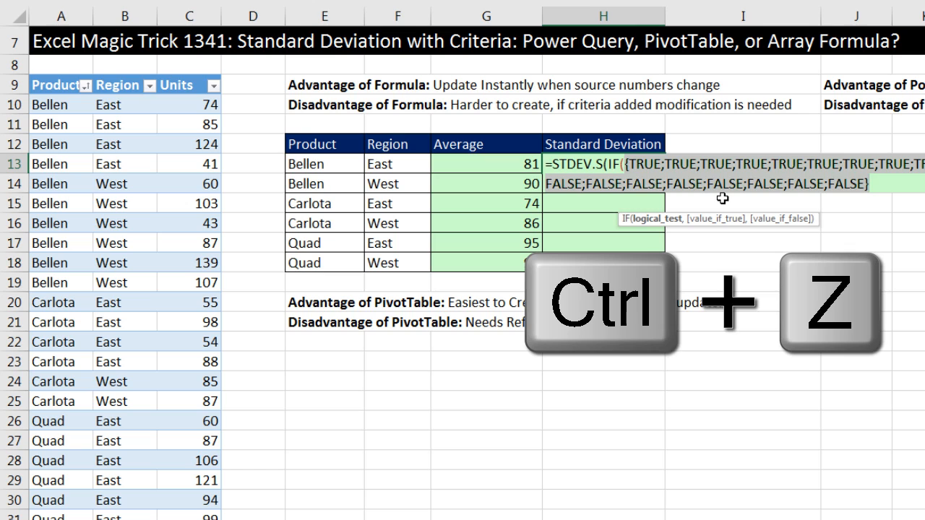
key(ctrl+z)
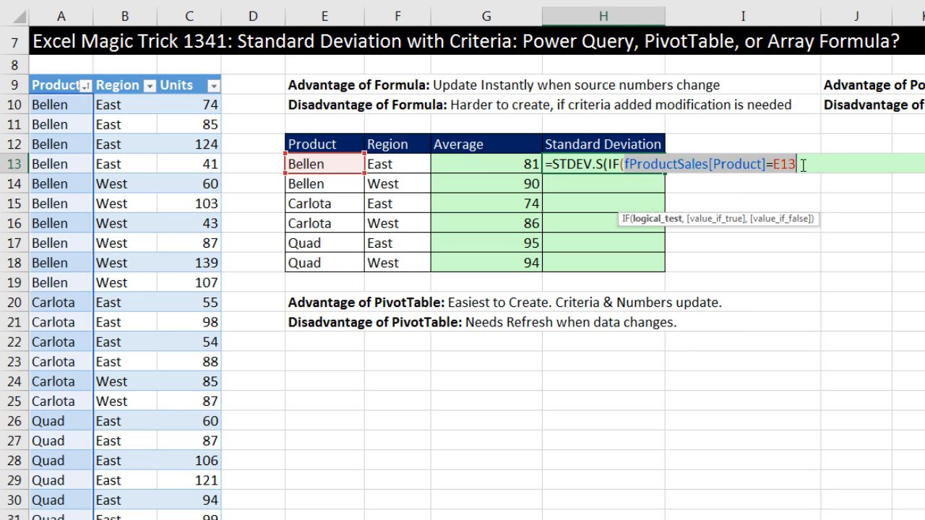
Step: Nest a second IF as the value if true, testing fProductSales[Region]=F13 and returning fProductSales[Units], and close both IFs
text(,)
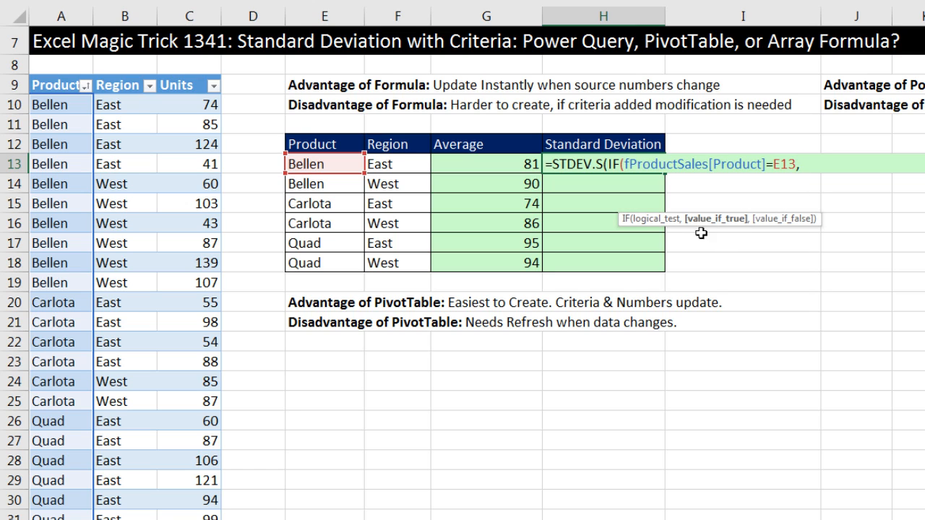
text(IF()
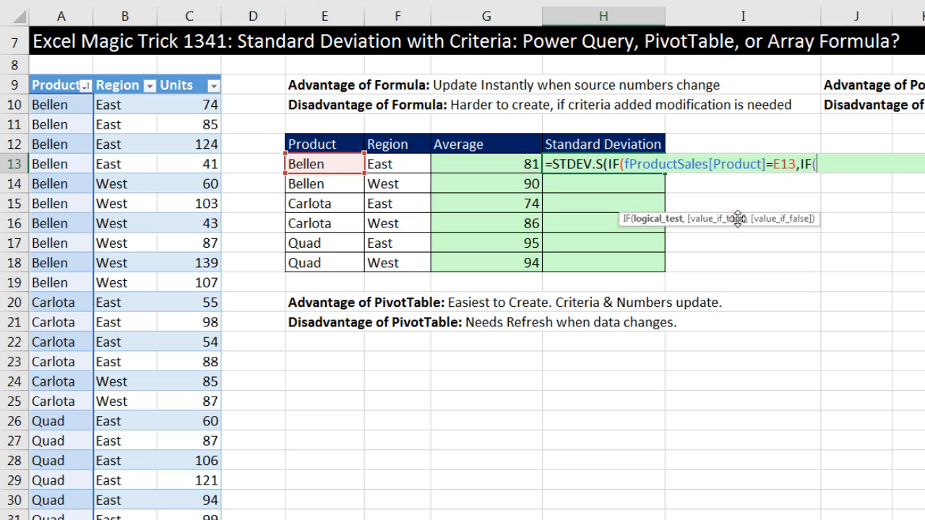
drag(726, 221, 734, 200)
drag(118, 110, 102, 503)
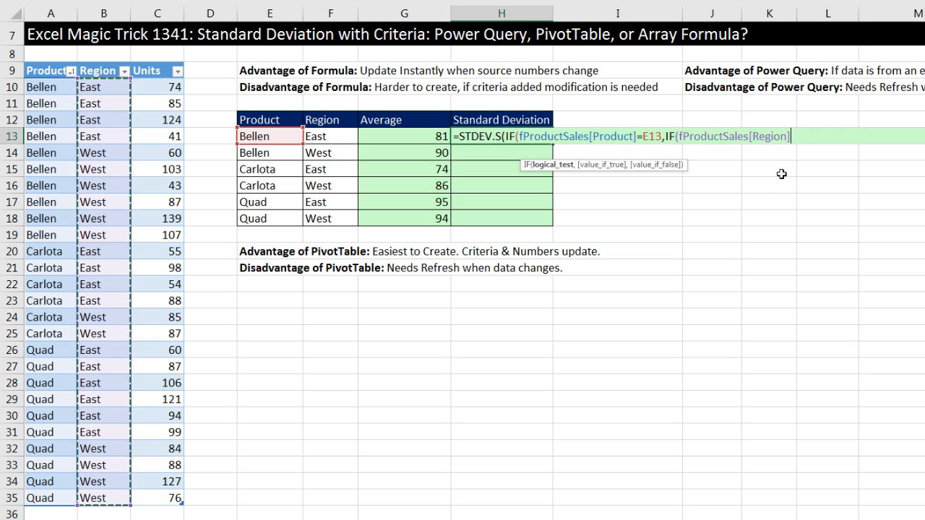
text(=)
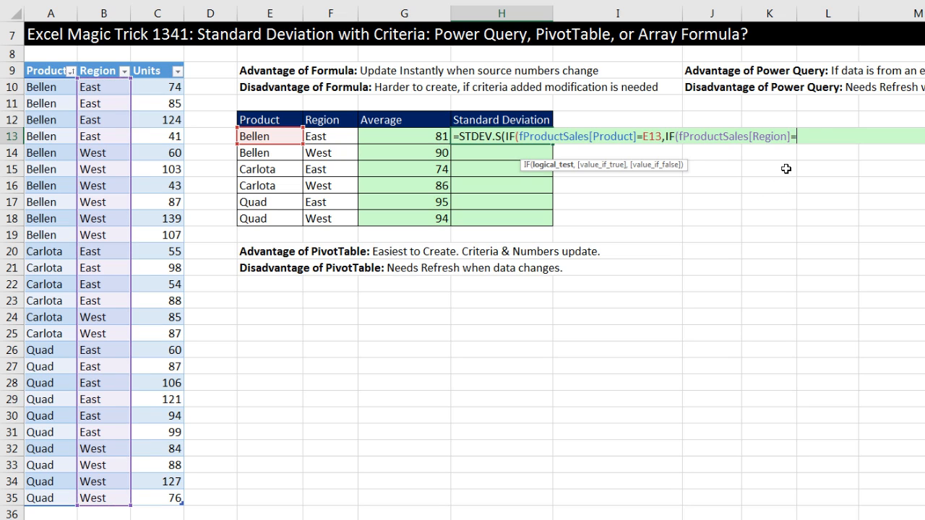
click(331, 136)
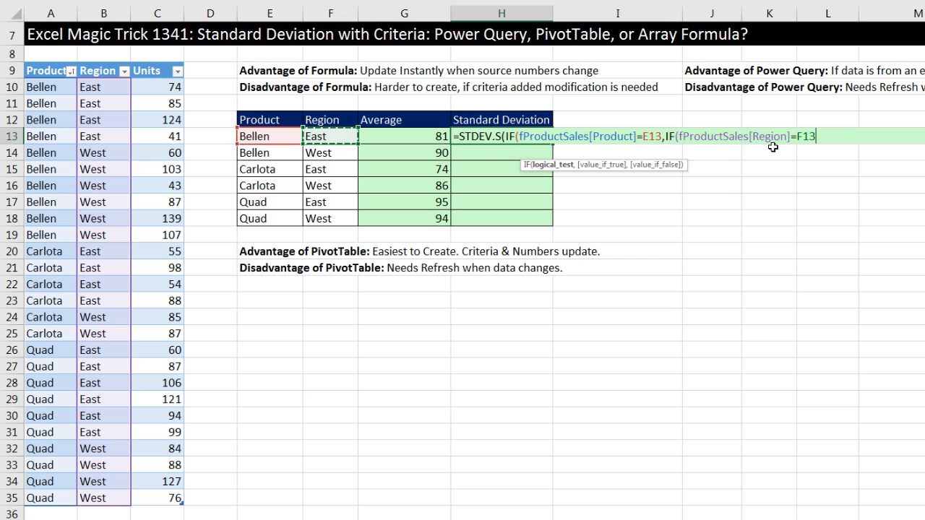
text(,)
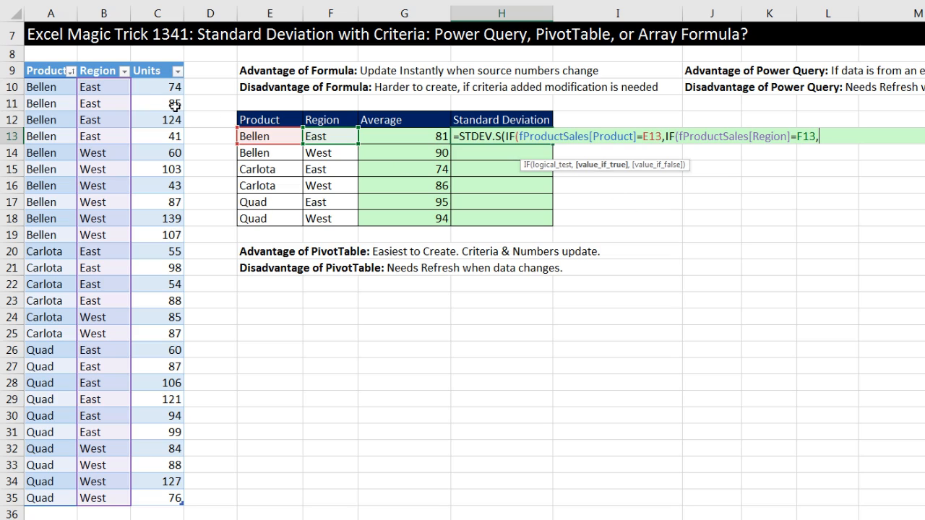
drag(154, 90, 168, 498)
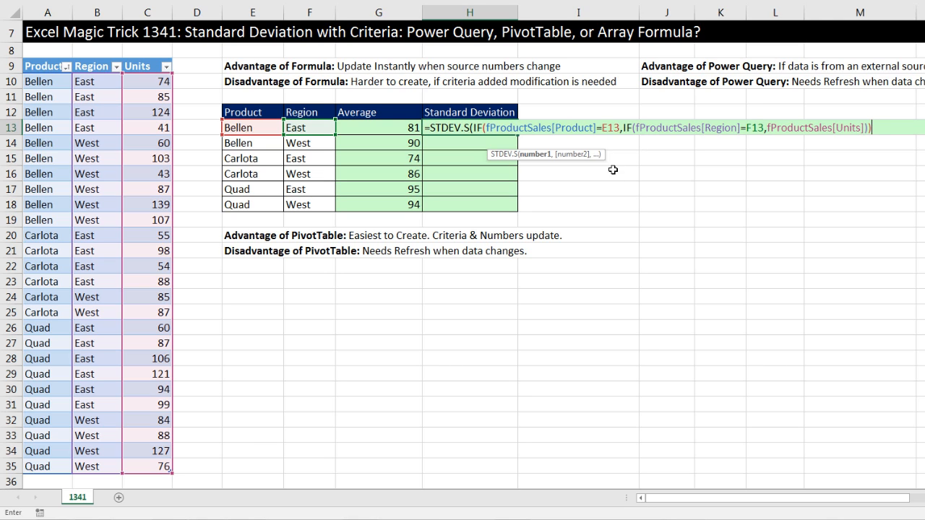
Step: Evaluate the number1 argument of STDEV.S to examine the array it receives, and restore the nested IF expression
click(536, 156)
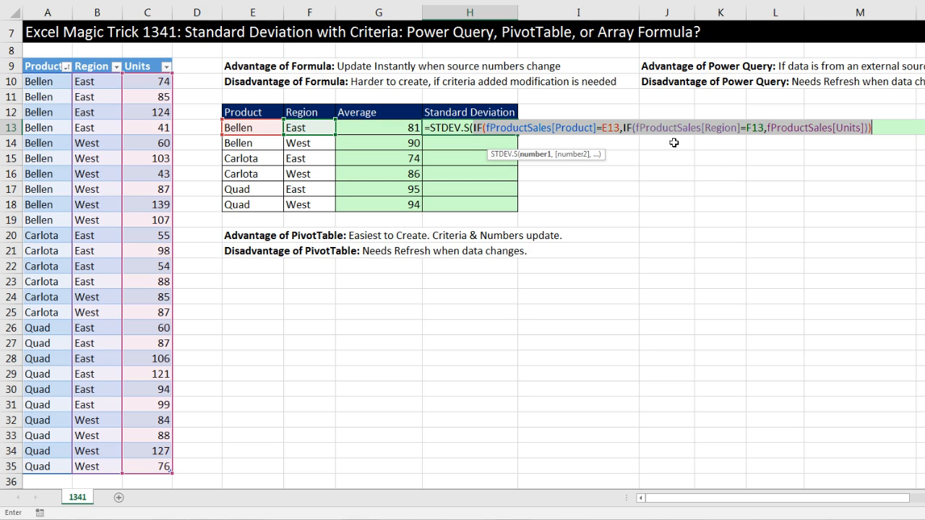
key(End)
key(F9)
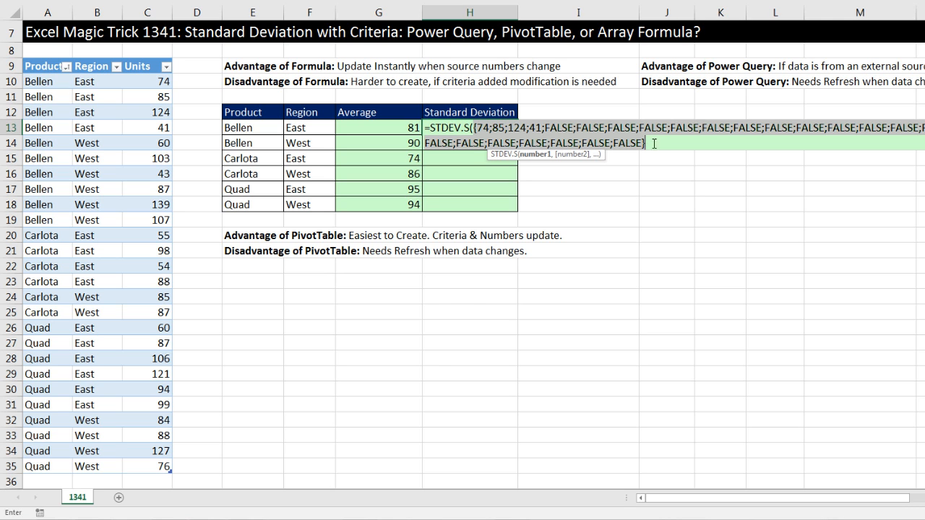
key(ctrl+z)
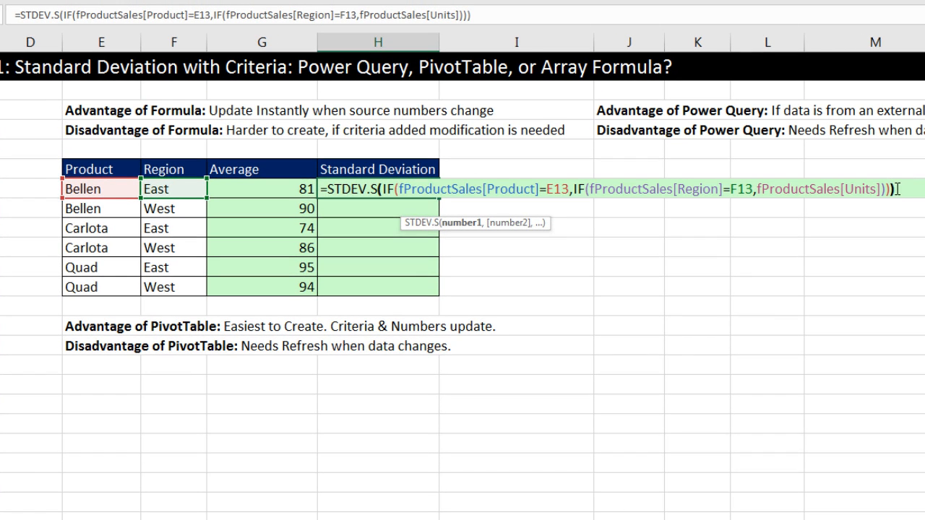
Step: Close the STDEV.S formula with its final parenthesis and check the first IF's logical test argument
text())
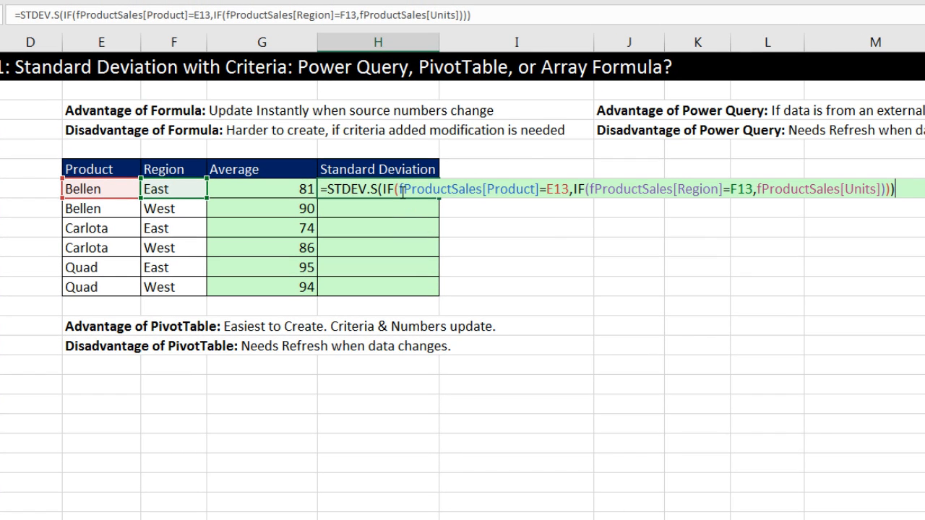
click(402, 189)
click(438, 224)
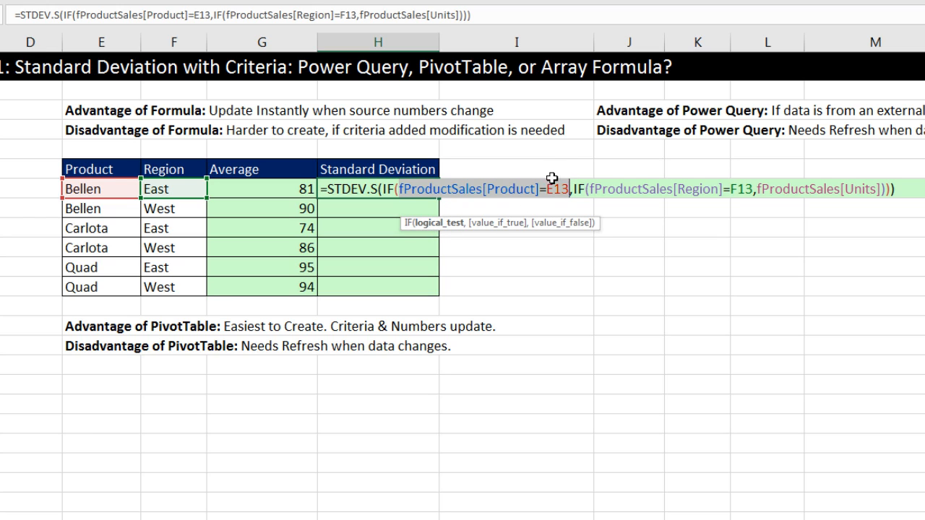
click(399, 189)
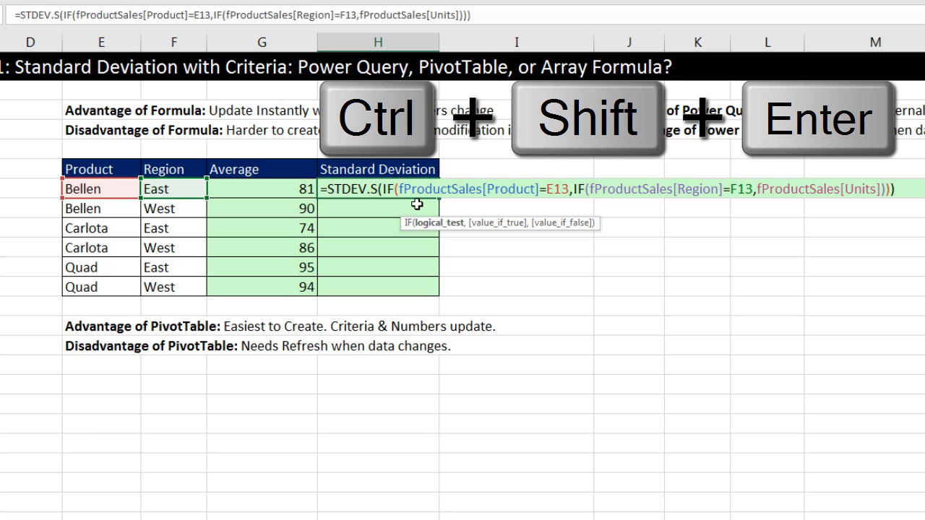
Step: Enter the STDEV.S formula in H13 as an array formula, copy it down to H18 and check the last cell's formula
key(ctrl+shift+Return)
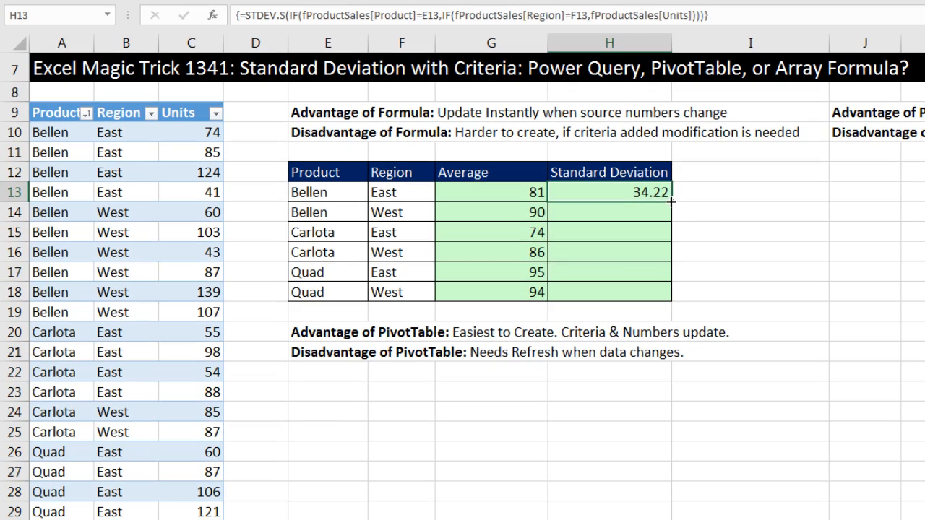
double_click(781, 349)
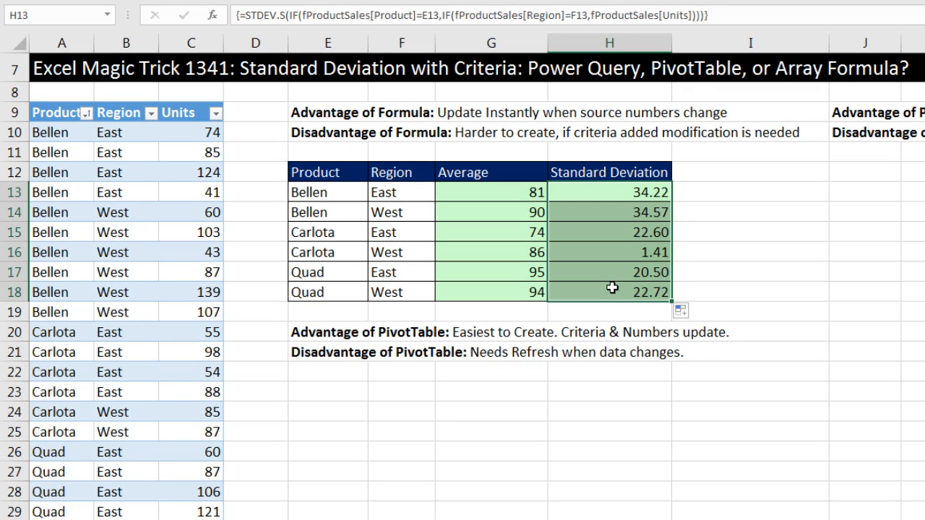
click(604, 291)
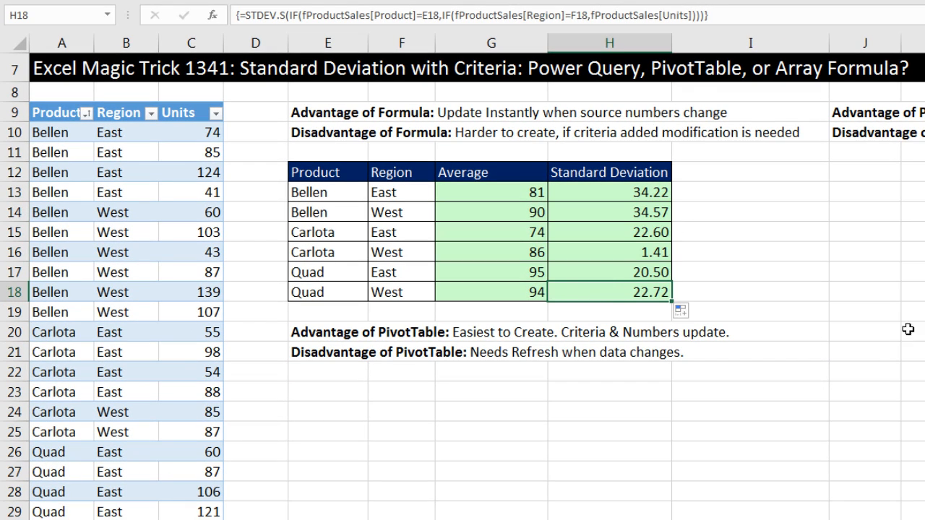
Step: Inspect the cell references of the formula in H18, and try 100 as the units value in C10 before undoing it
key(F2)
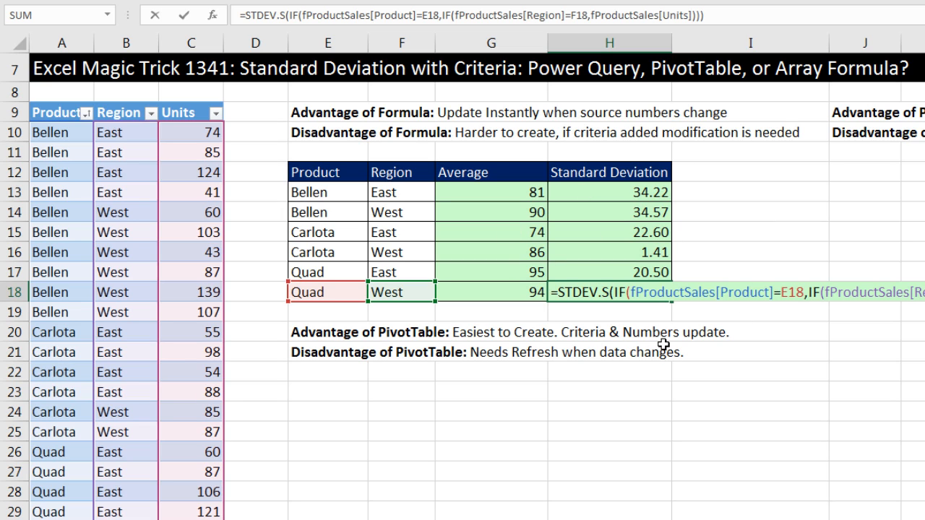
key(Escape)
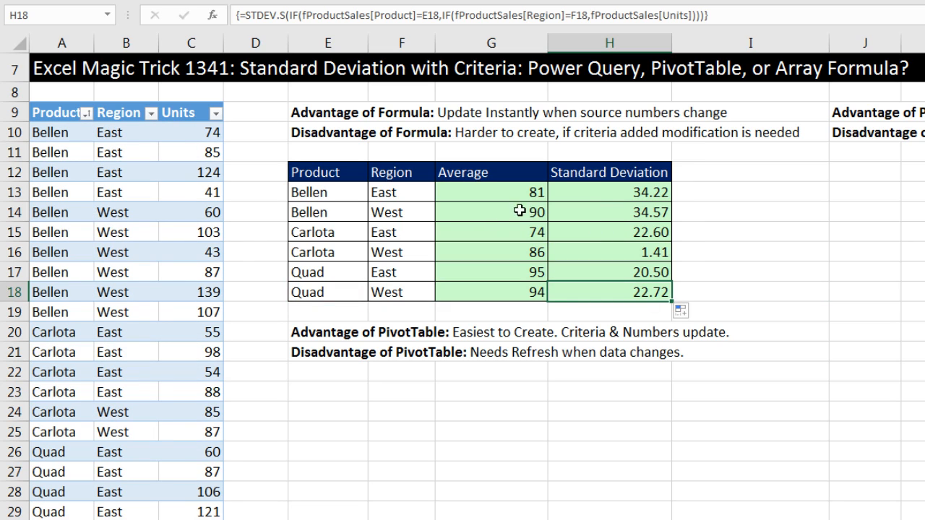
click(208, 133)
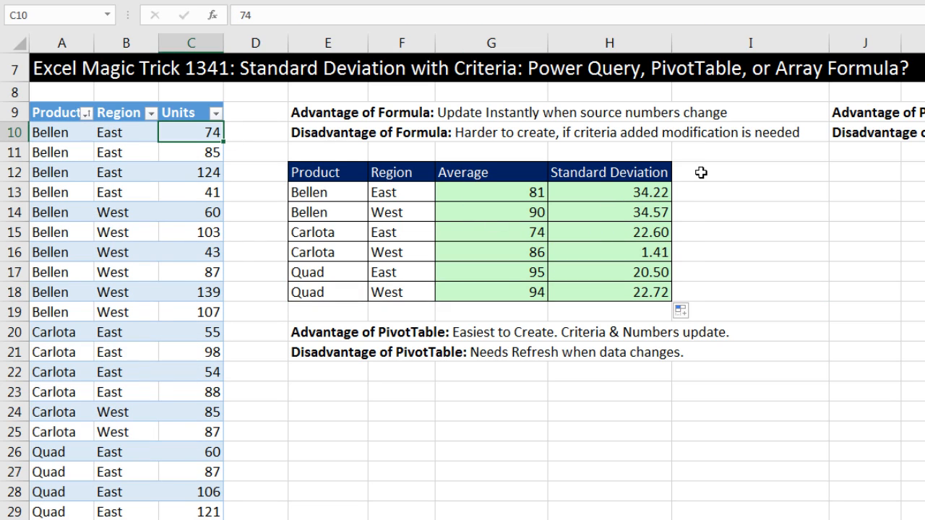
text(100)
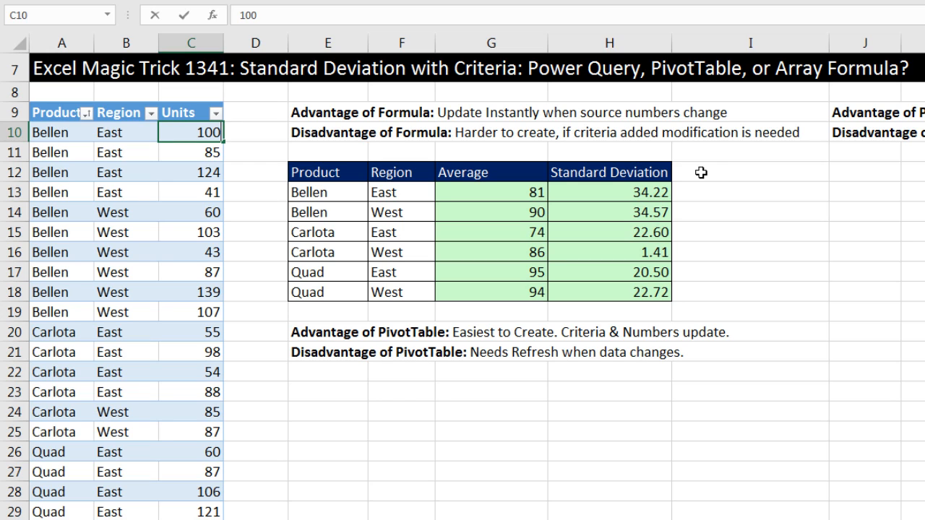
key(ctrl+Return)
key(Return)
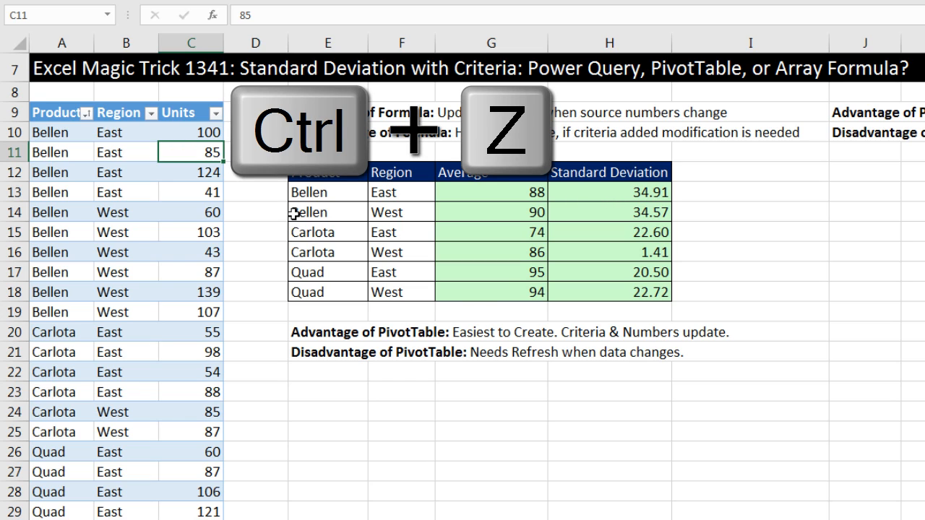
key(ctrl+z)
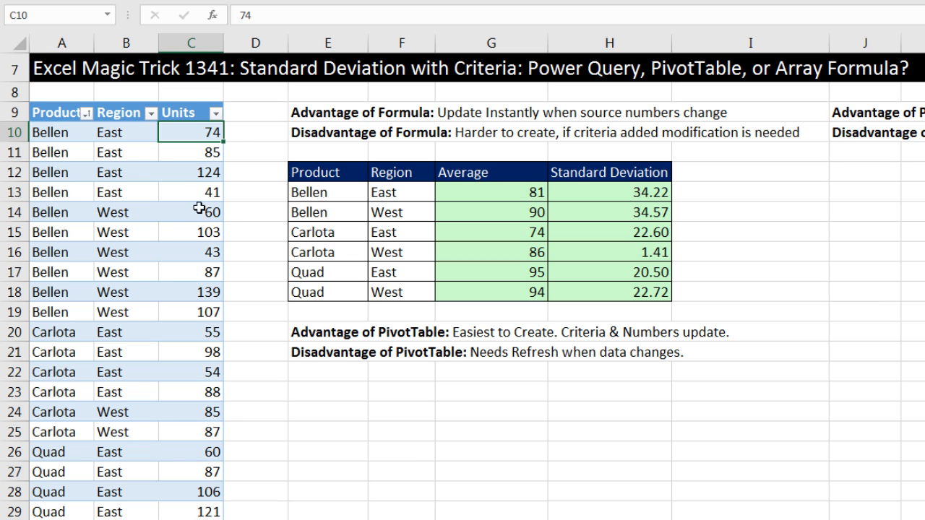
Step: Create a PivotTable from the fProductSales table on the existing worksheet at cell E23
click(138, 156)
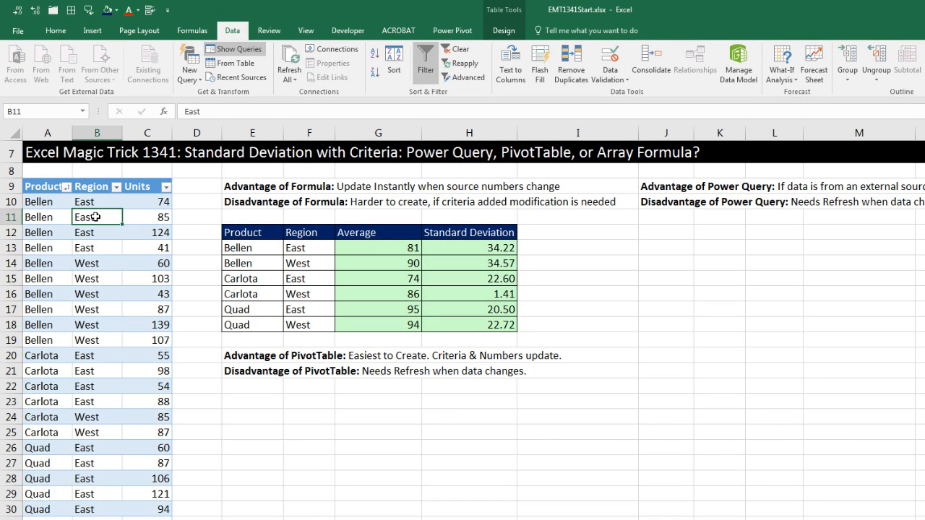
click(92, 31)
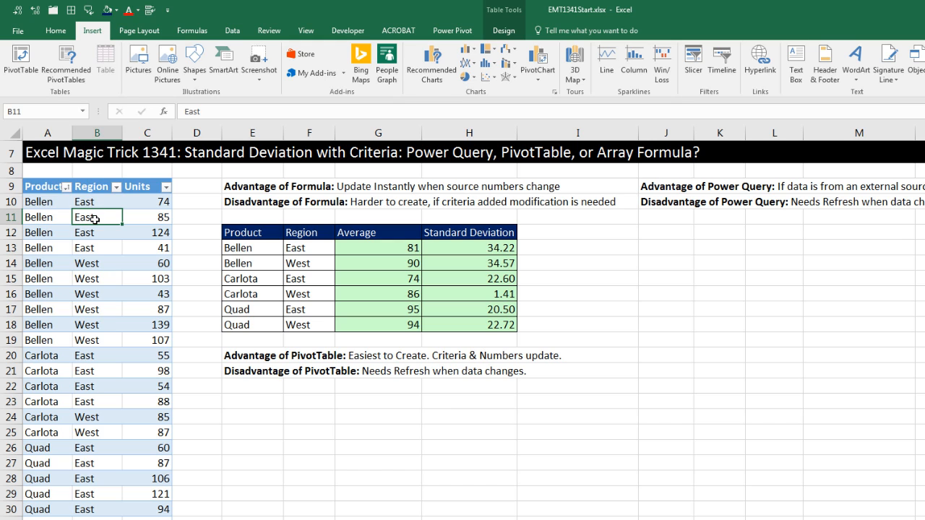
key(alt)
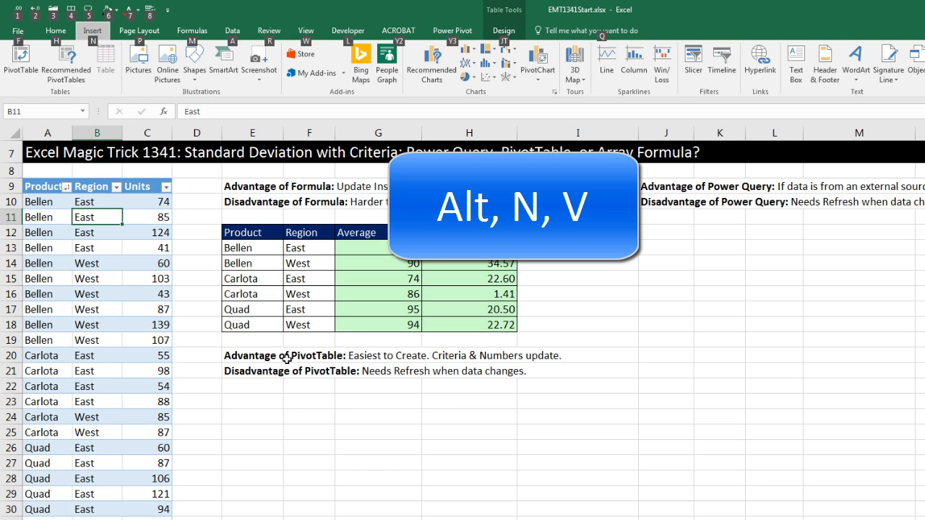
key(n)
key(v)
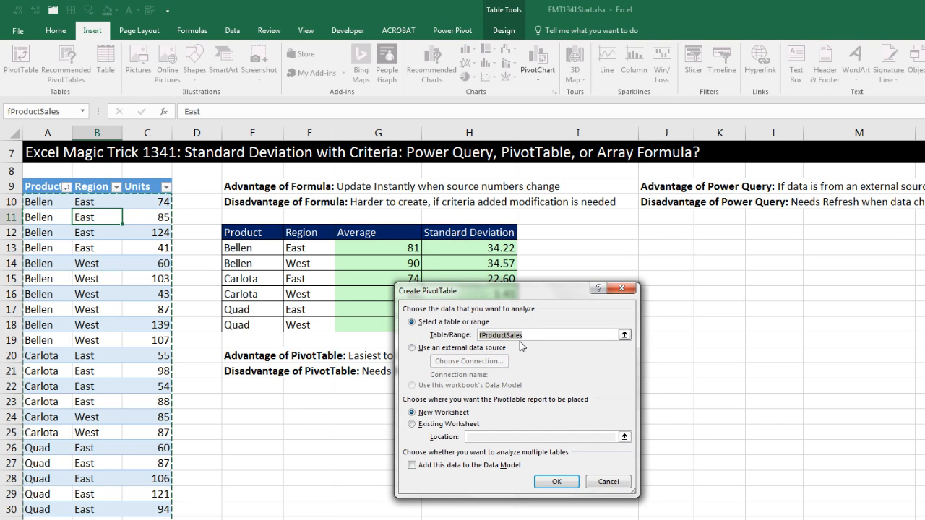
click(415, 425)
click(485, 437)
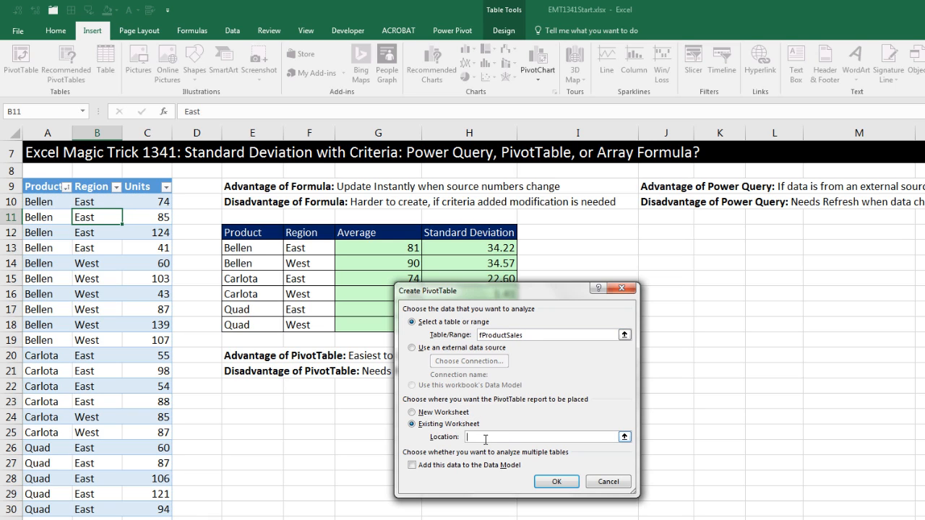
click(257, 398)
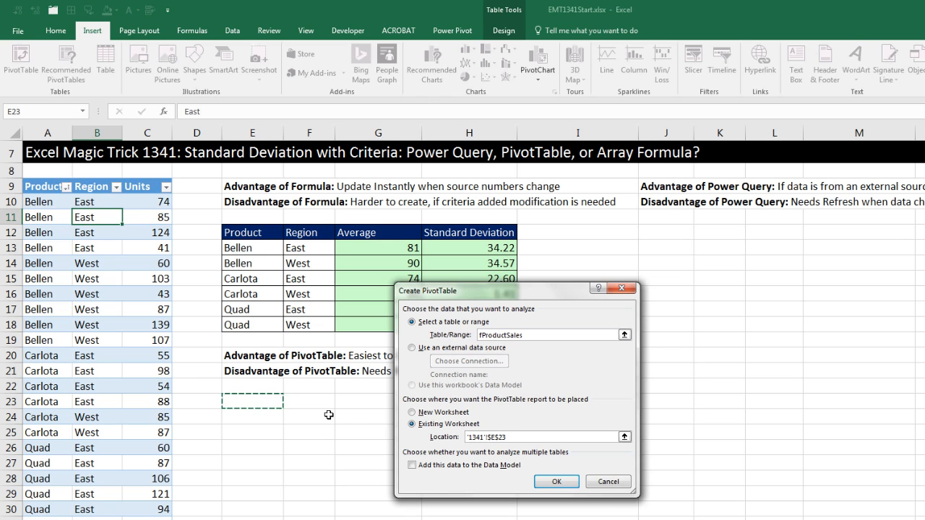
click(558, 482)
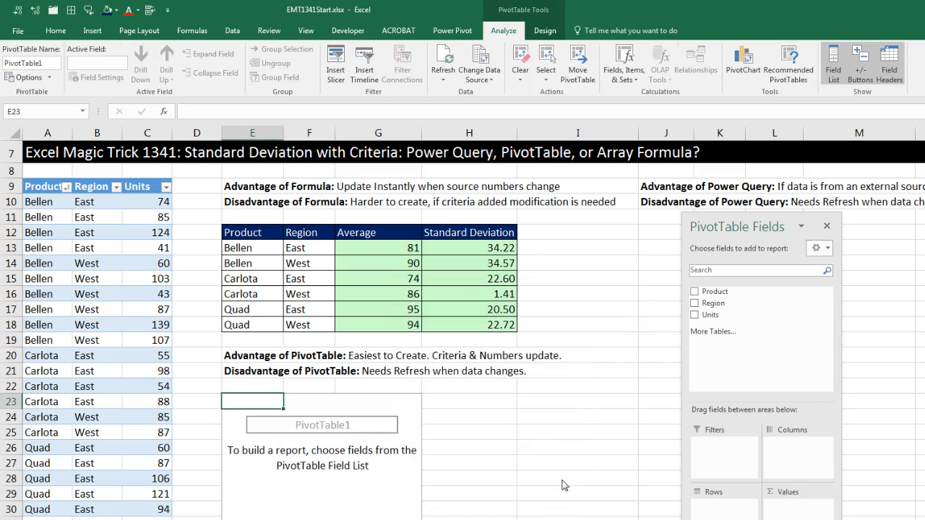
Step: Add the Product and Region fields to the PivotTable's Rows area, with Product above Region
drag(723, 224, 531, 236)
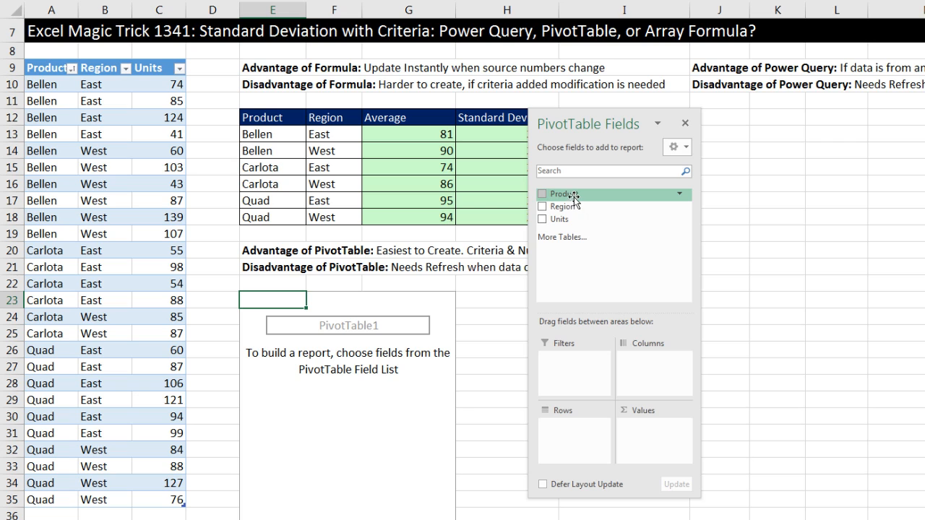
drag(572, 196, 582, 436)
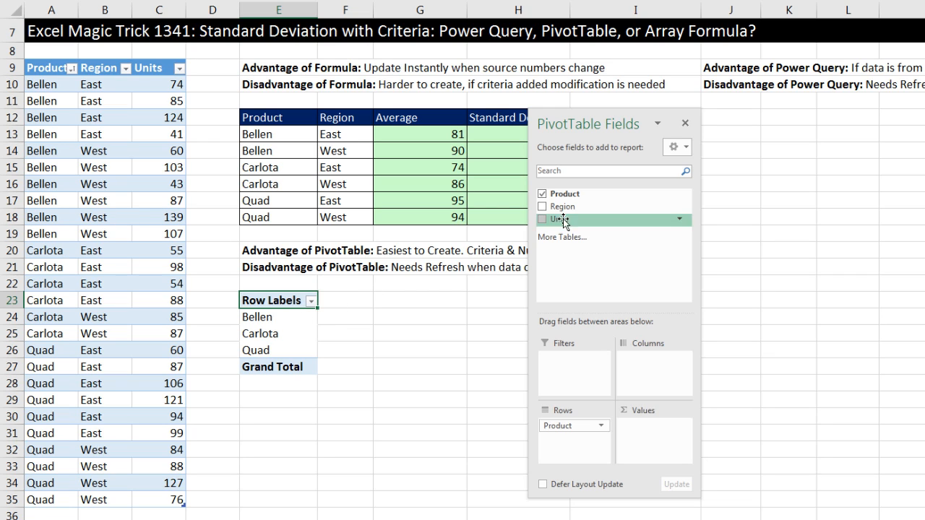
drag(561, 206, 593, 443)
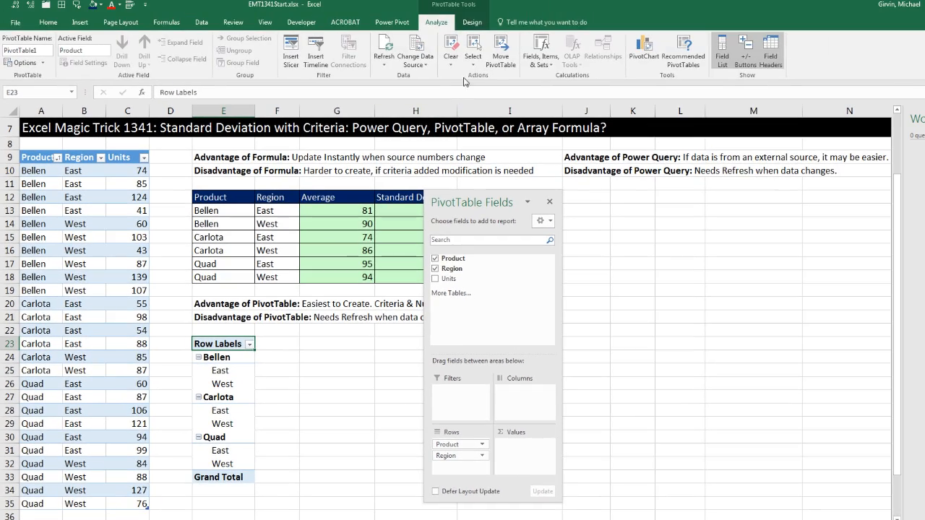
Step: Change the PivotTable's report layout to tabular form
click(472, 23)
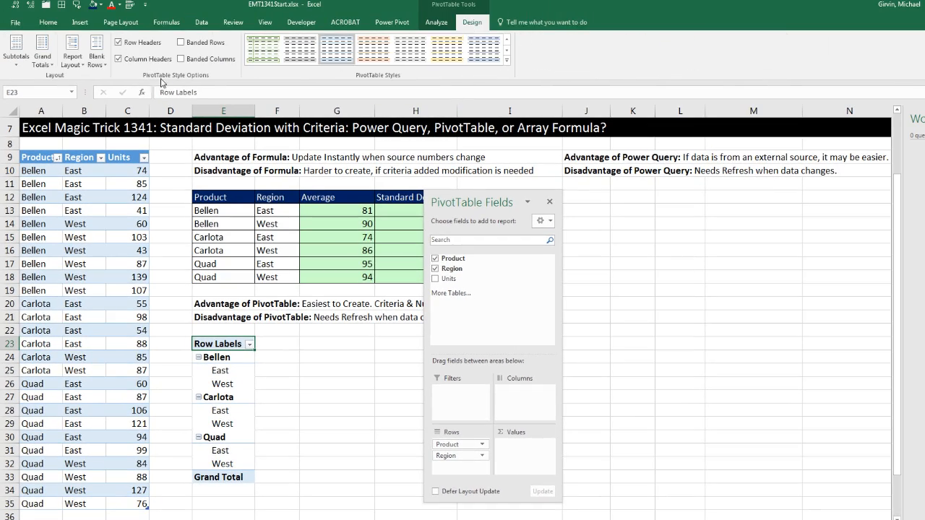
click(79, 64)
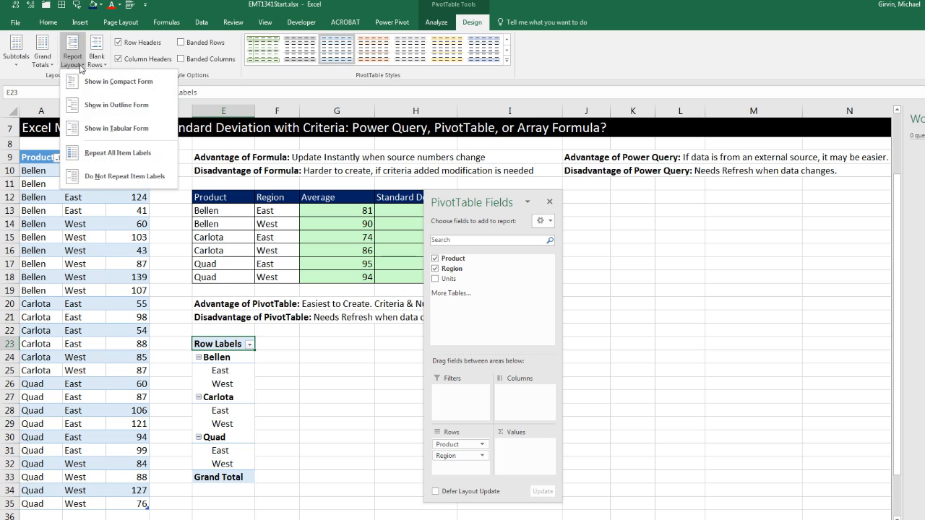
click(92, 129)
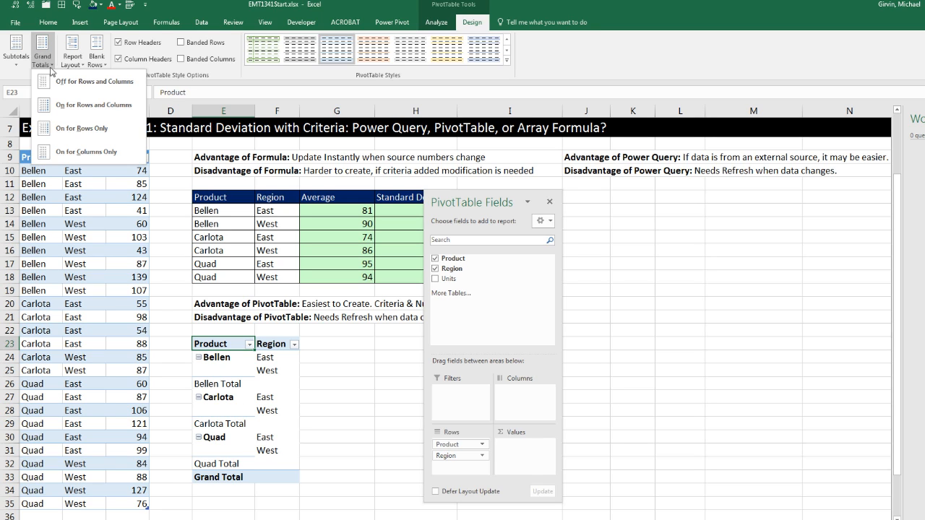
Step: Turn off the PivotTable's grand totals for rows and columns, and hide its subtotals
click(65, 90)
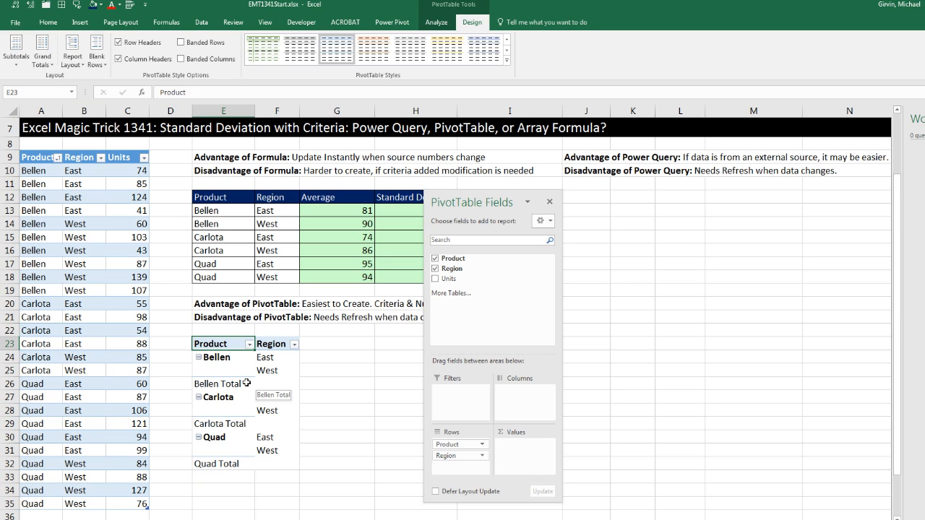
click(16, 49)
click(34, 84)
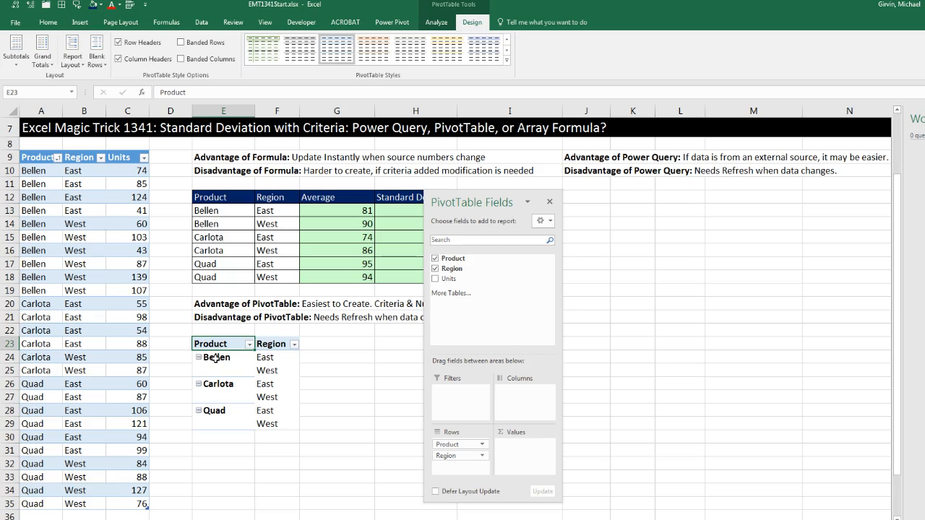
Step: Disable the PivotTable's expand/collapse buttons in its display options and repeat all item labels
right_click(215, 357)
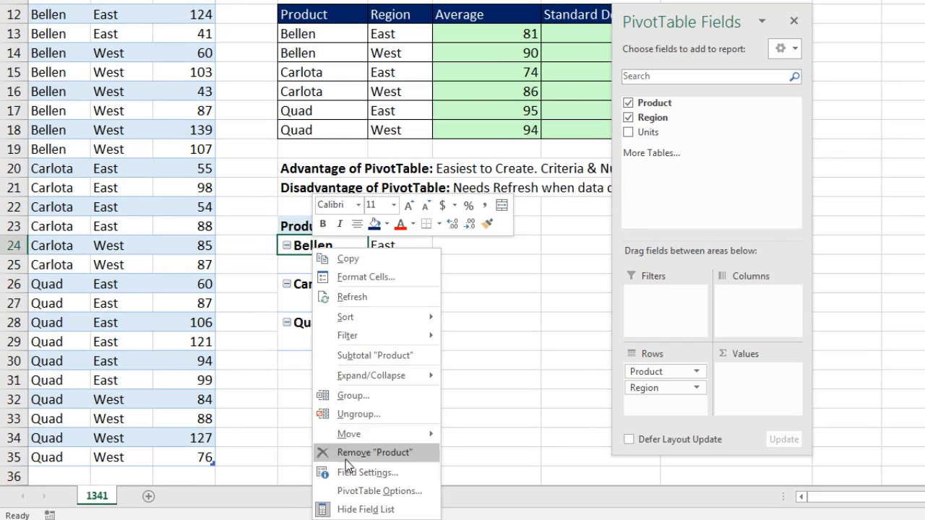
click(360, 490)
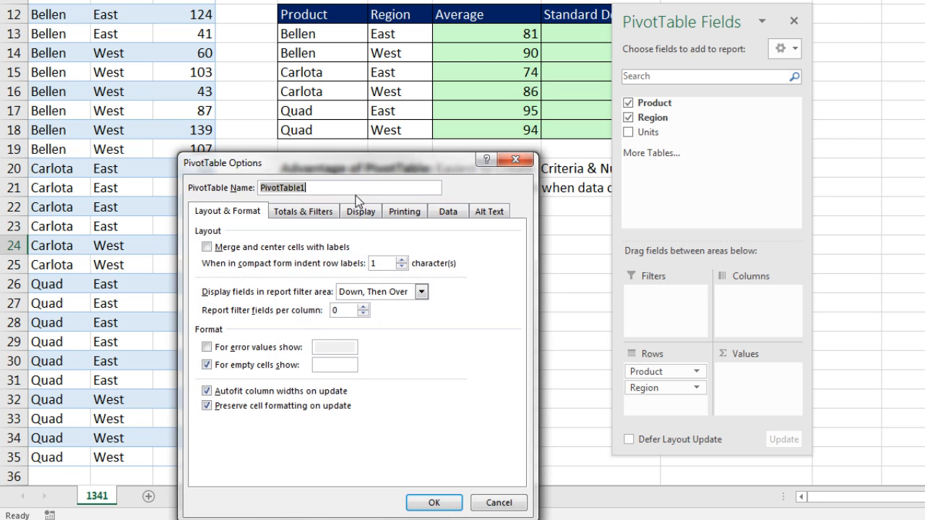
drag(354, 175, 428, 104)
click(438, 141)
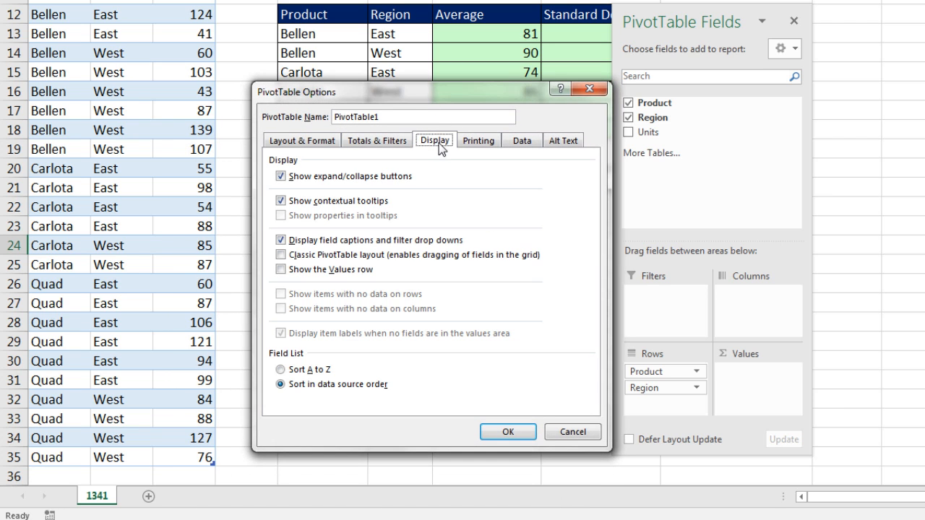
click(281, 177)
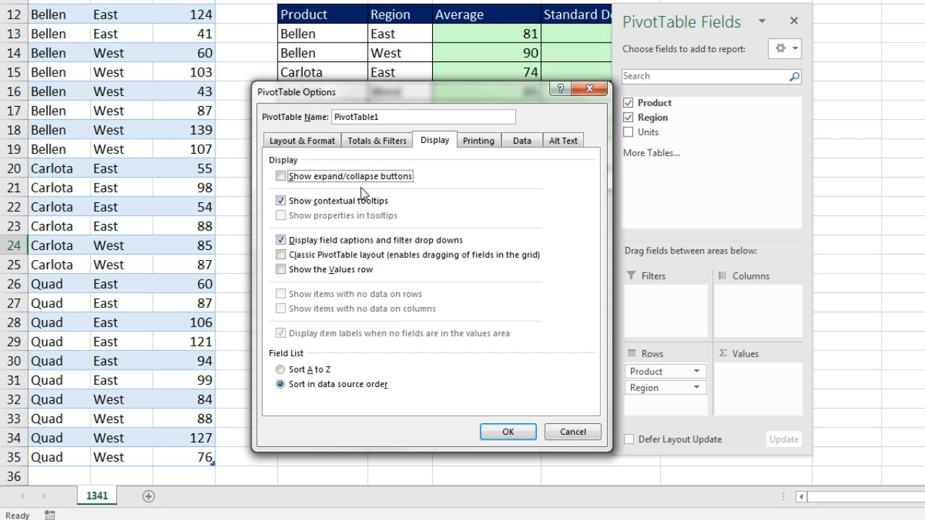
click(507, 431)
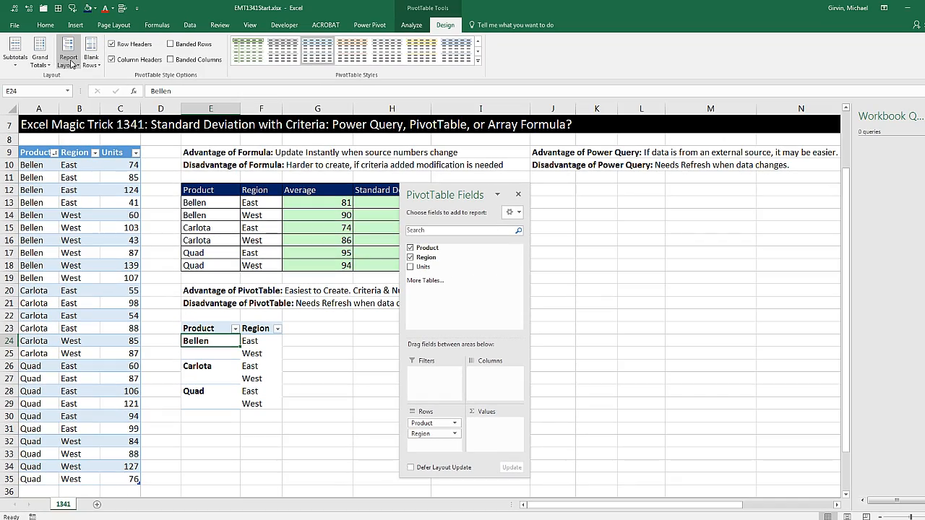
click(69, 61)
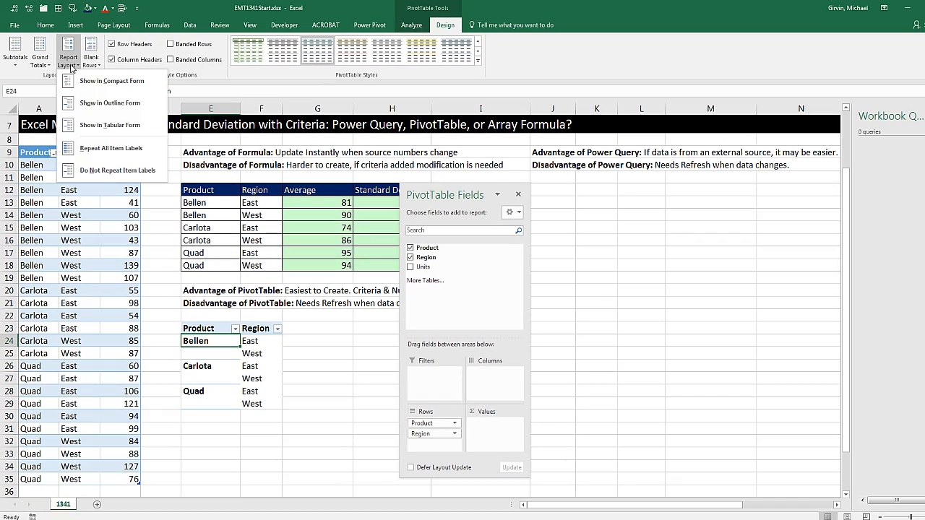
click(127, 150)
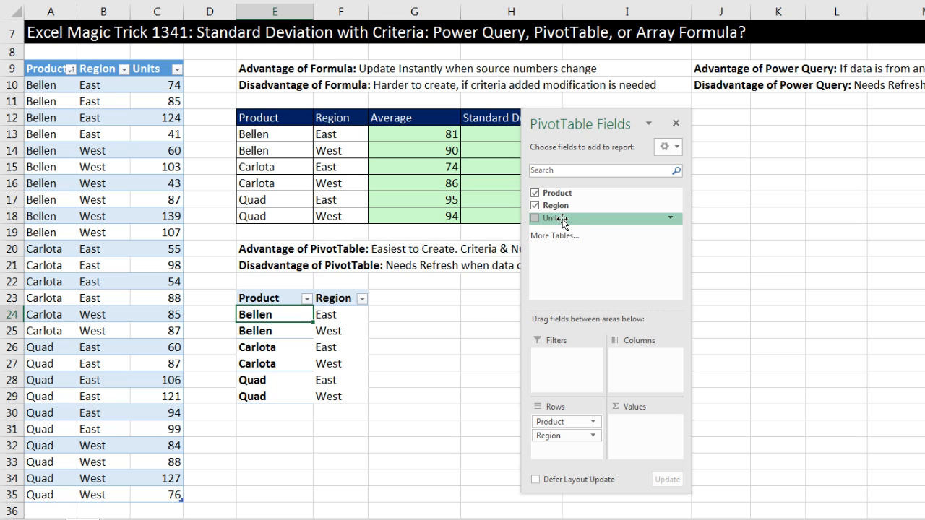
Step: Add the Units field twice to the PivotTable's Values area and move the field list clear of the tables
drag(553, 218, 619, 436)
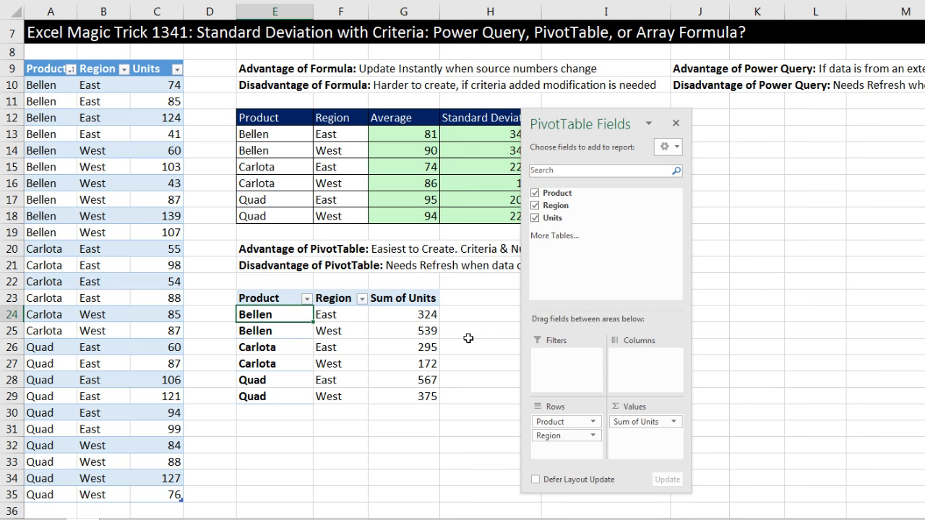
drag(554, 219, 654, 454)
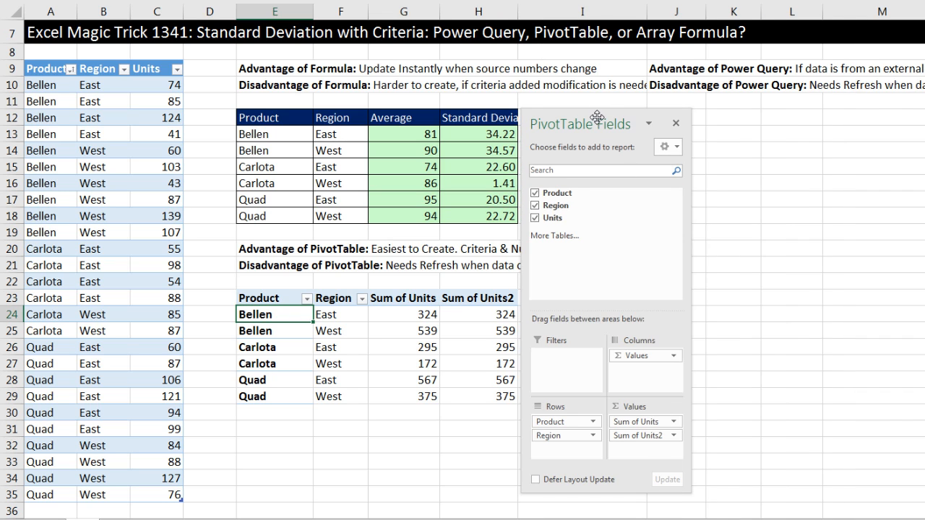
drag(597, 118, 745, 101)
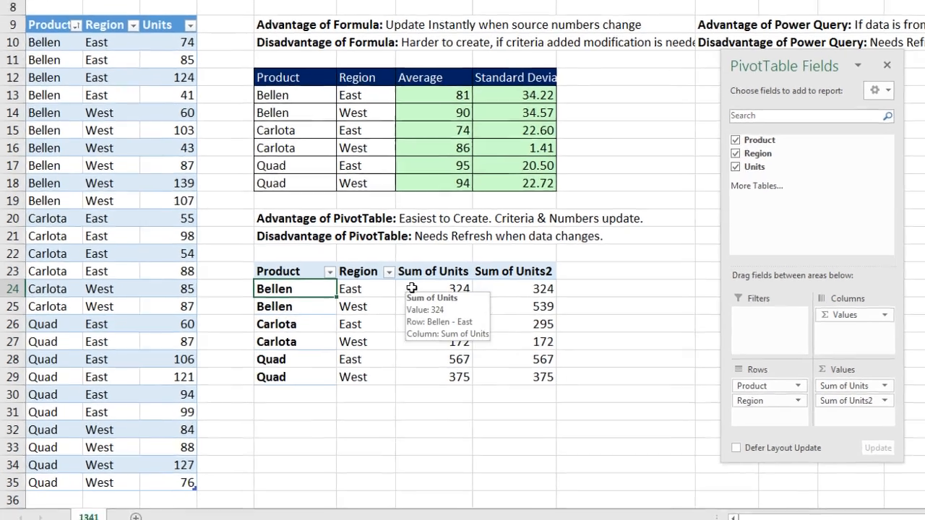
Step: Summarize the PivotTable's first Units value column by Average
click(383, 314)
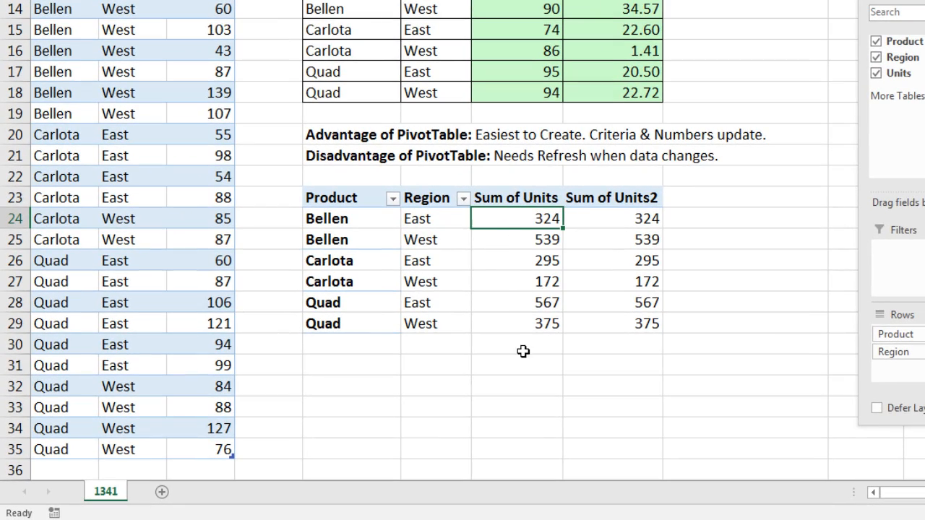
right_click(491, 215)
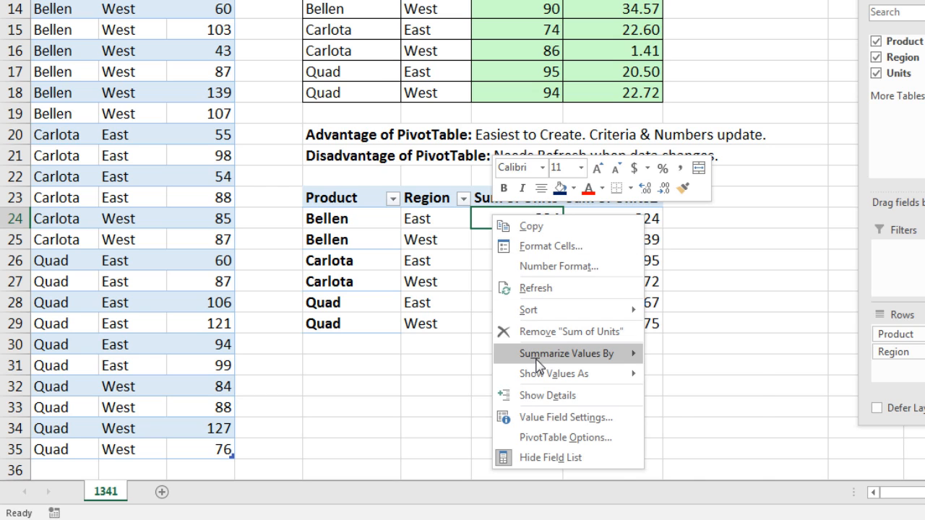
mouse_move(537, 364)
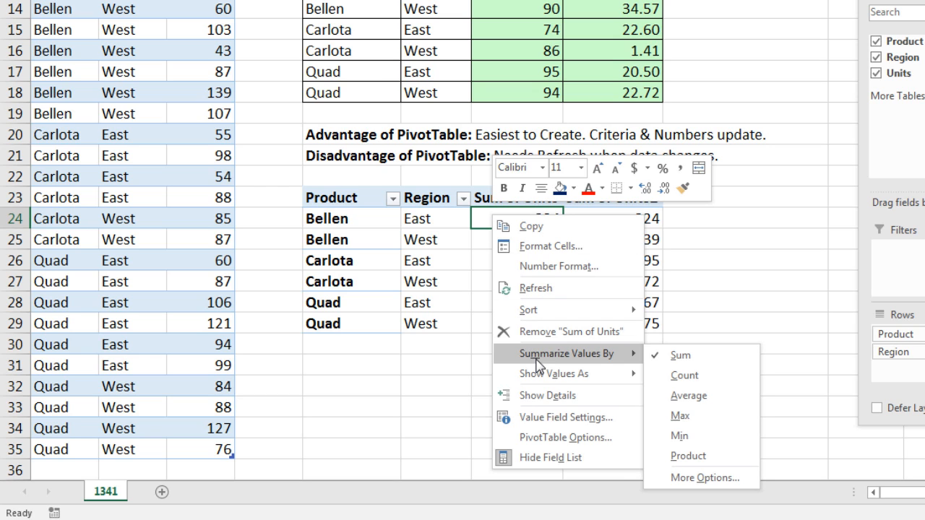
click(714, 399)
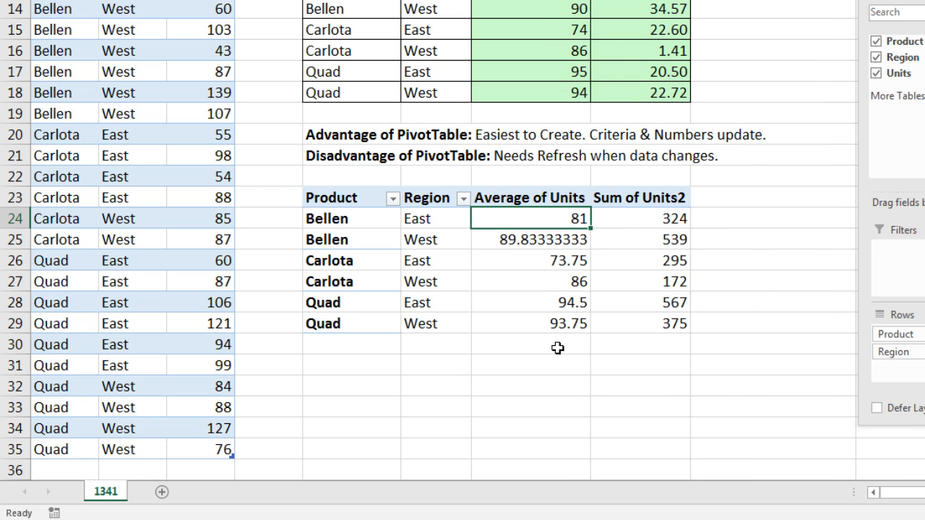
Step: Format the PivotTable's Average of Units field as Number with 0 decimal places
right_click(487, 220)
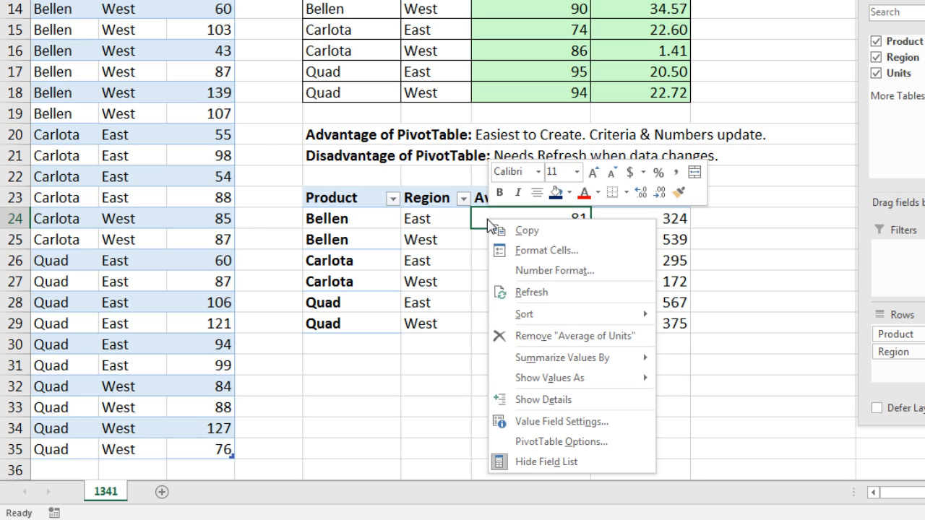
click(544, 277)
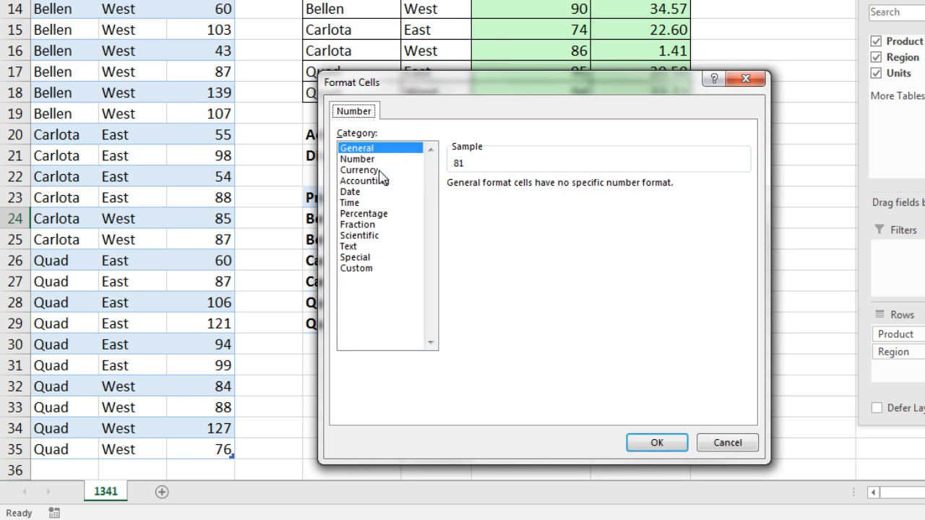
click(357, 159)
click(561, 189)
click(561, 188)
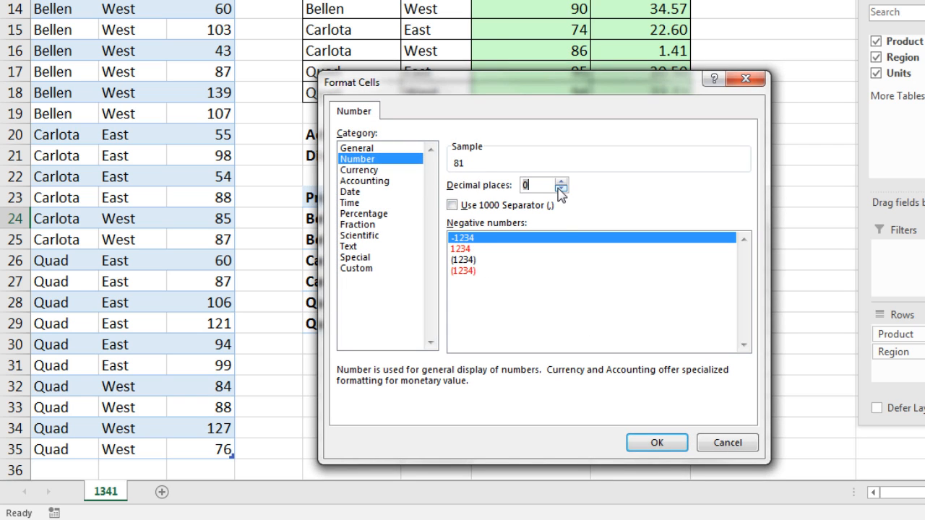
click(653, 443)
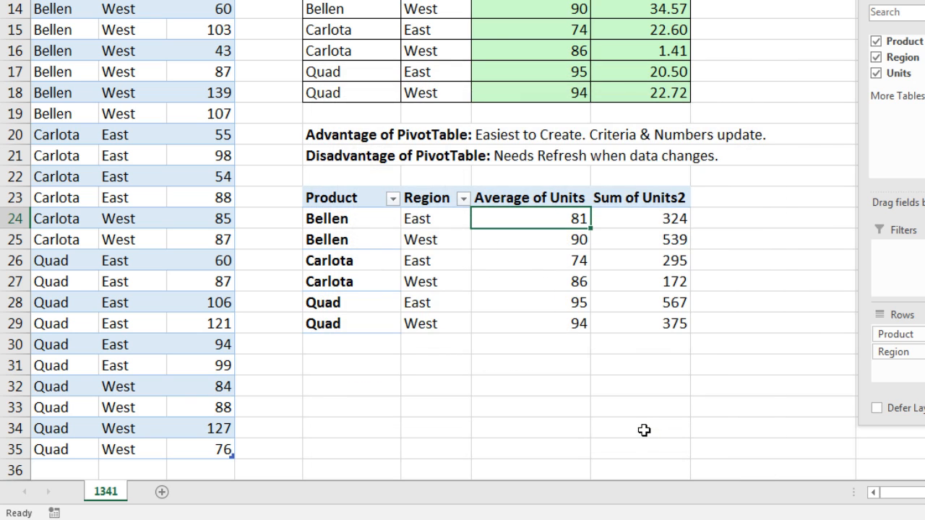
Step: Choose StdDev as the summary calculation for the PivotTable's second Units value field
right_click(618, 221)
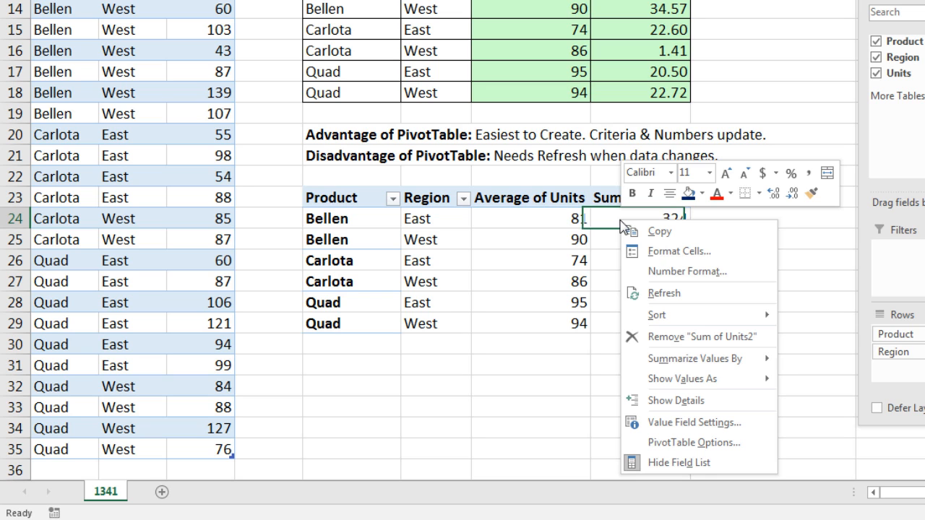
mouse_move(692, 368)
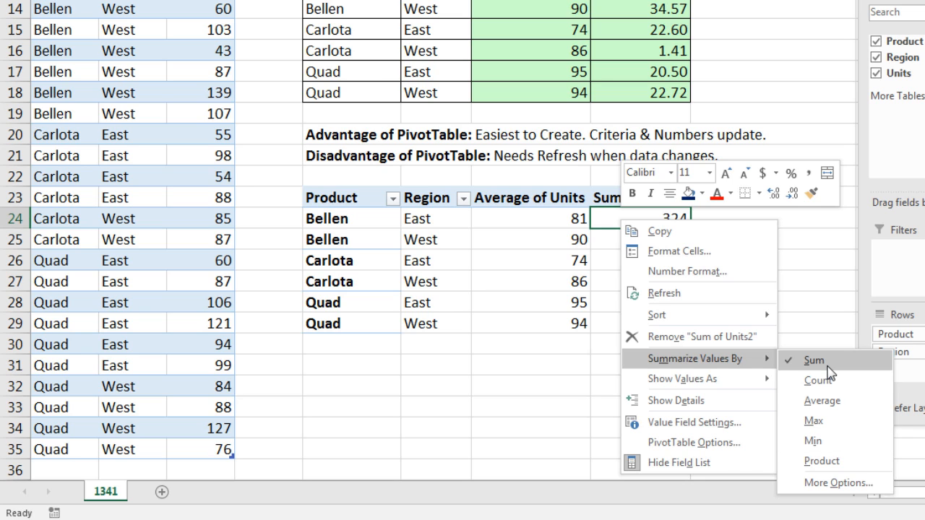
click(840, 484)
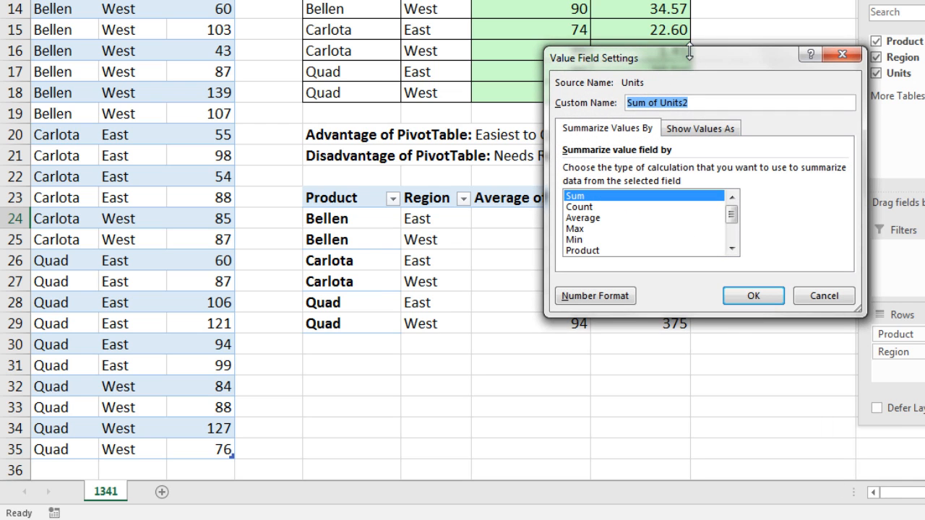
drag(697, 56, 685, 153)
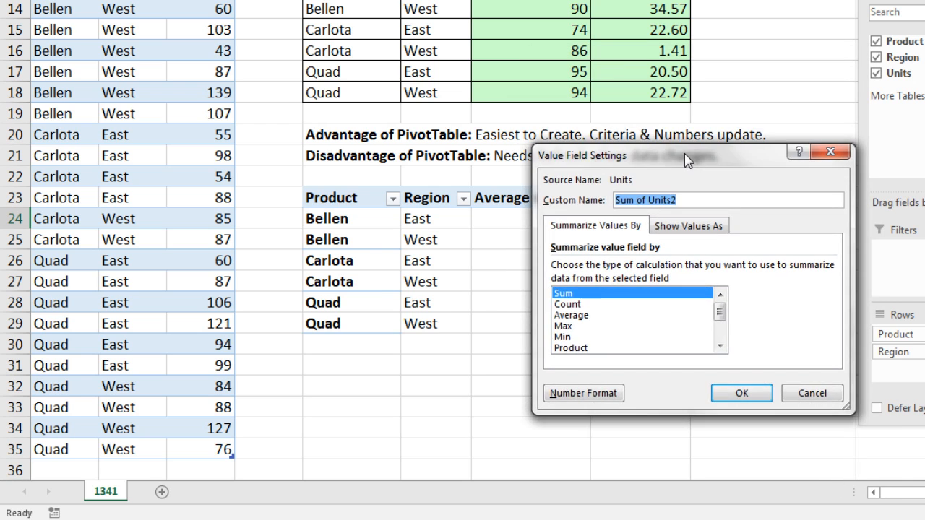
click(721, 346)
click(720, 347)
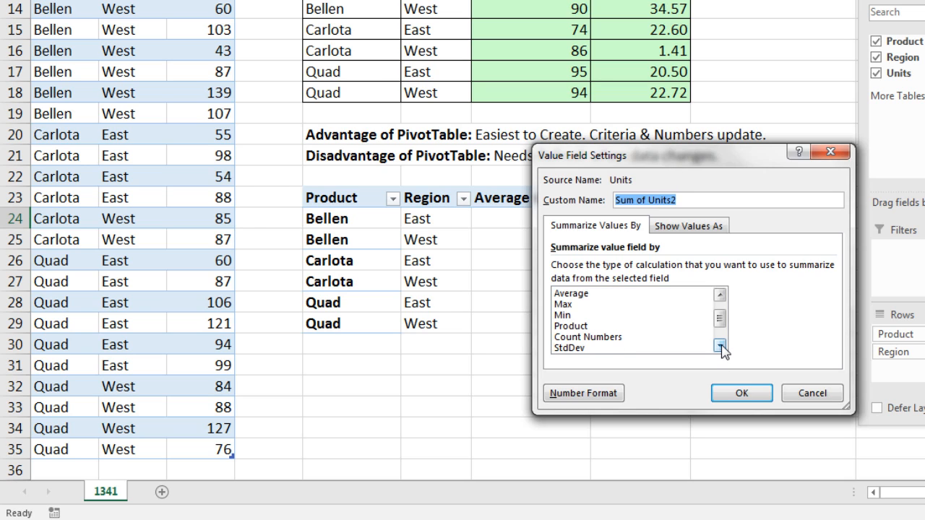
click(721, 347)
click(720, 347)
click(721, 346)
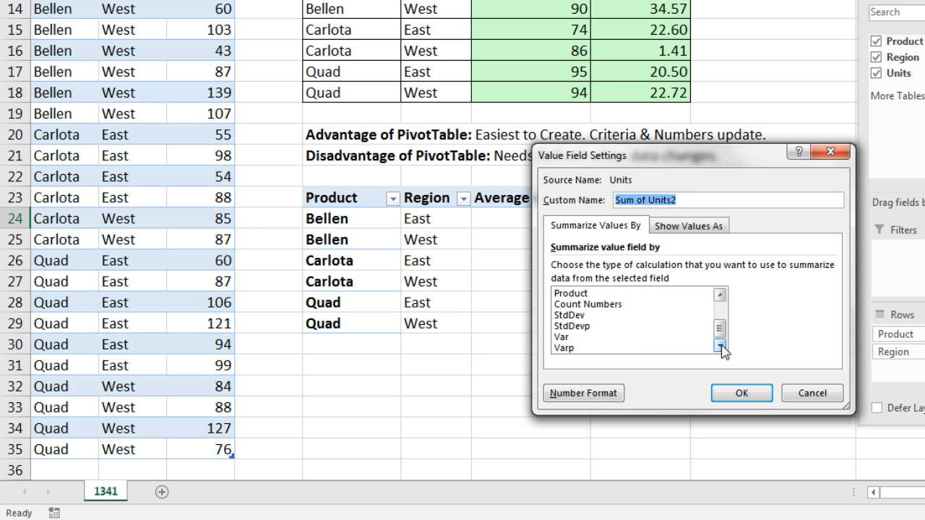
click(578, 316)
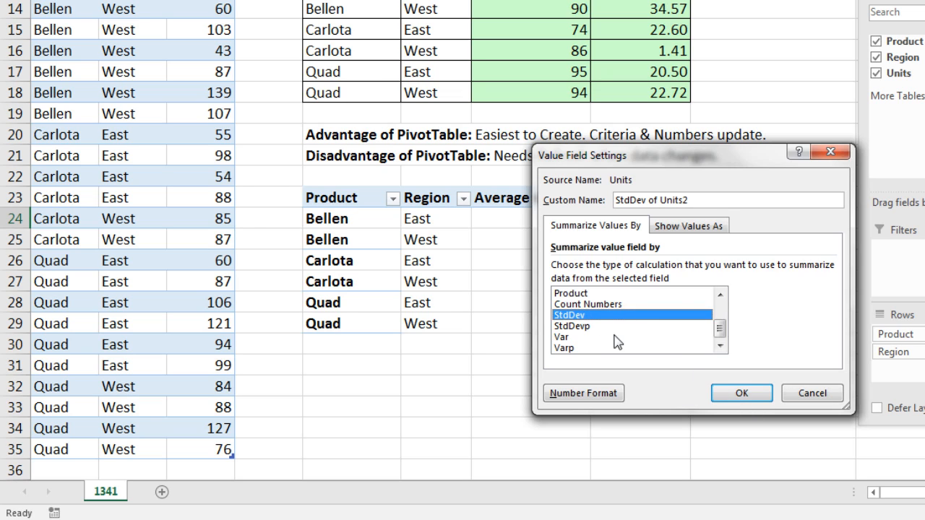
Step: Set the StdDev field's number format to Number with 2 decimal places and apply the field settings
click(580, 396)
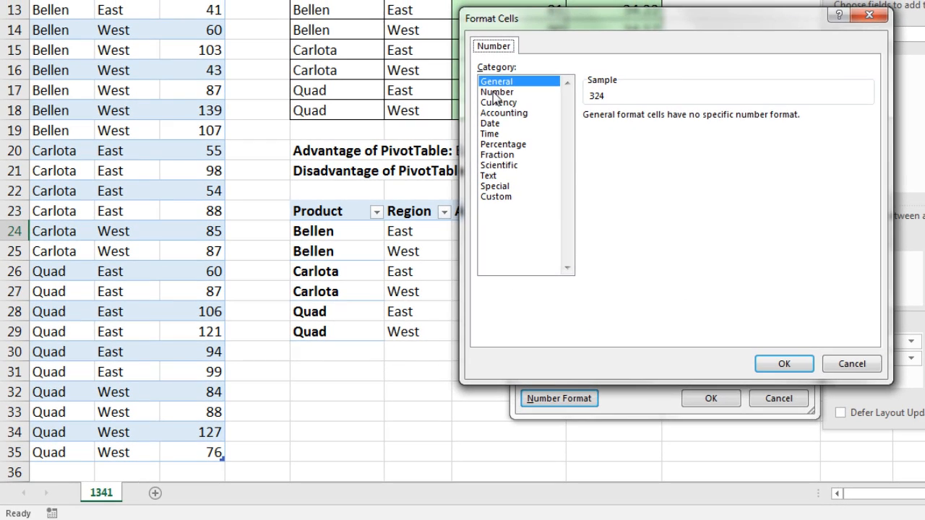
click(500, 90)
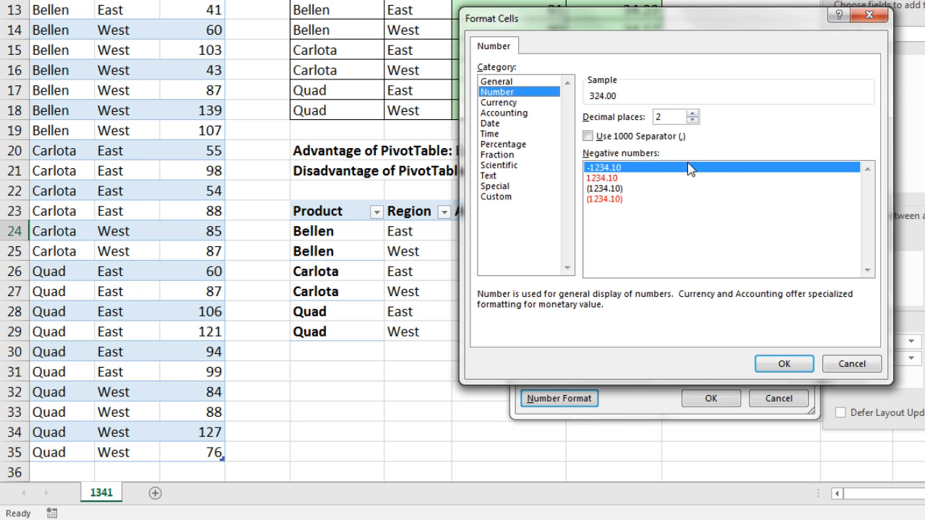
click(784, 363)
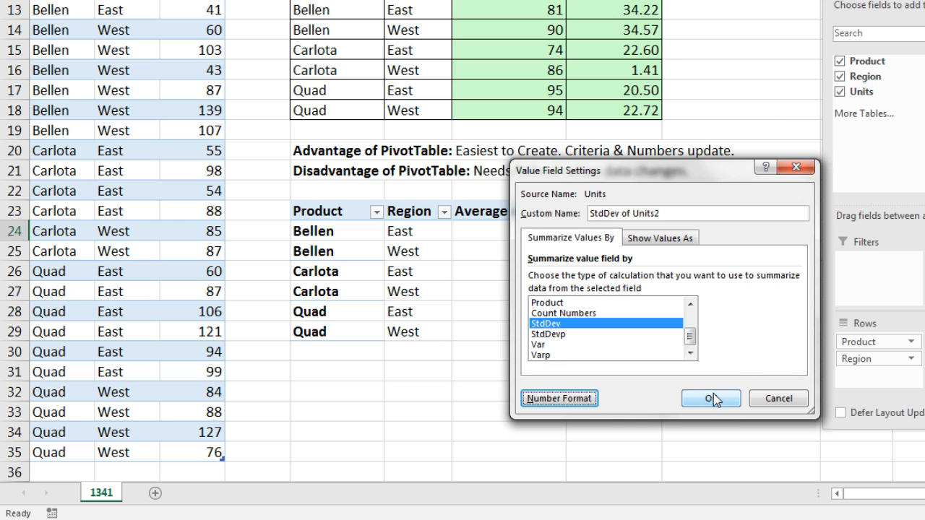
click(712, 397)
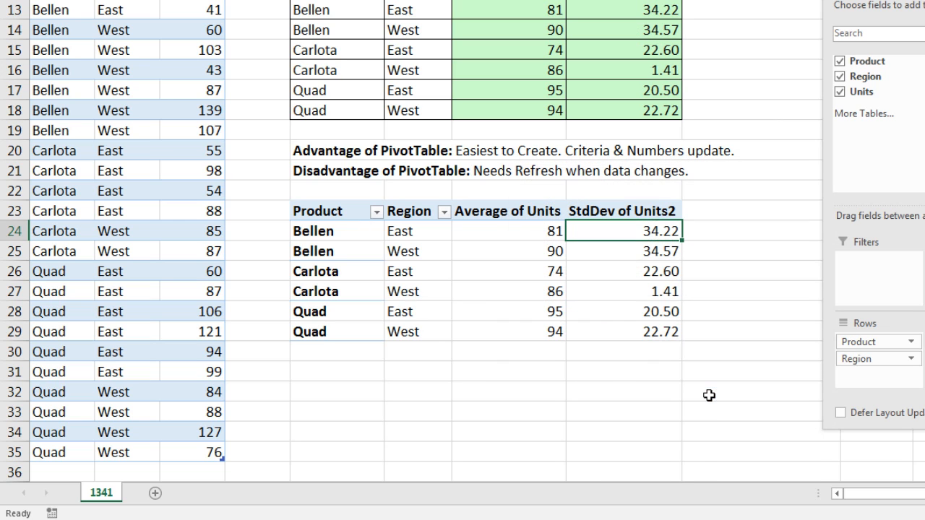
Step: Rename the PivotTable's StdDev header in H23 to Standard Deviation and widen column H to fit it
click(624, 213)
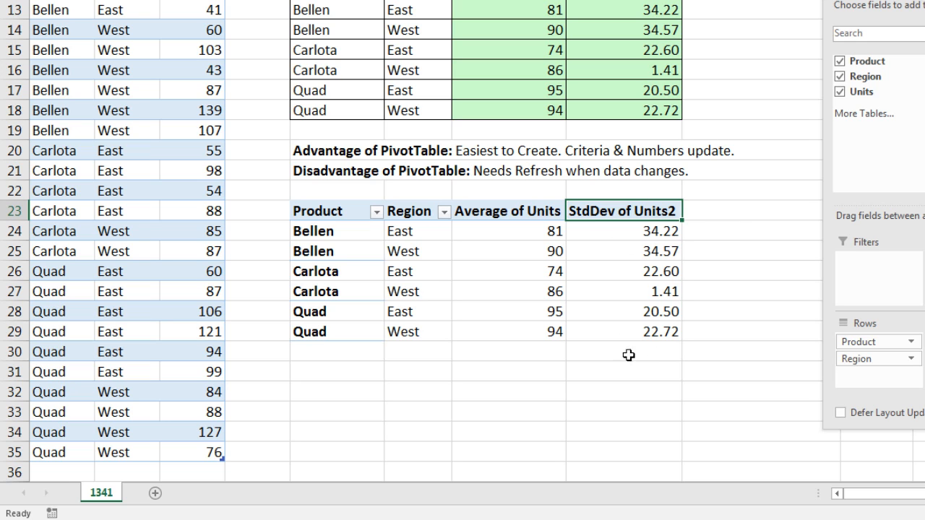
text(Standard Deviation)
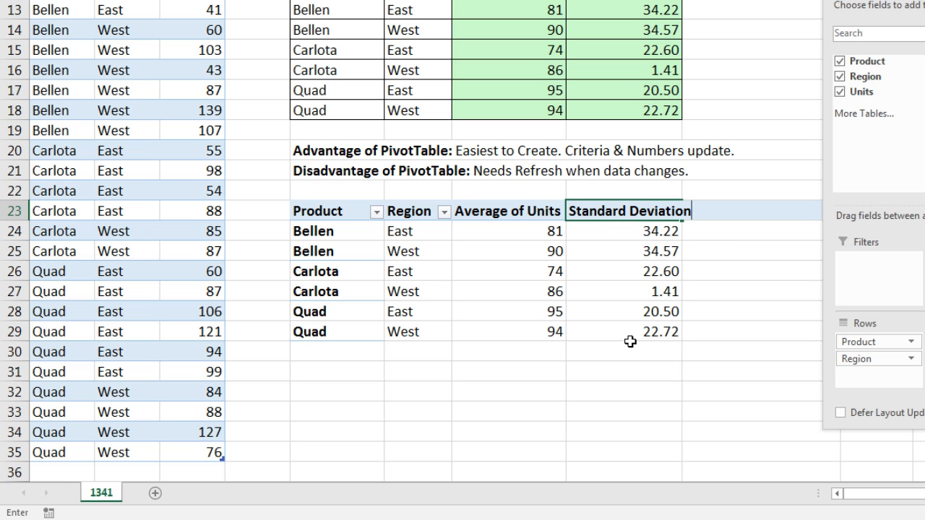
key(Return)
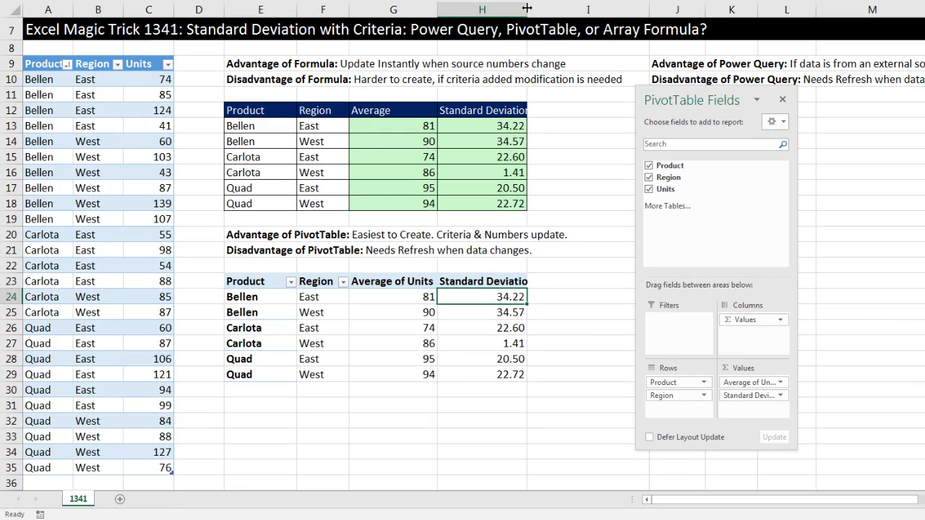
drag(528, 8, 545, 9)
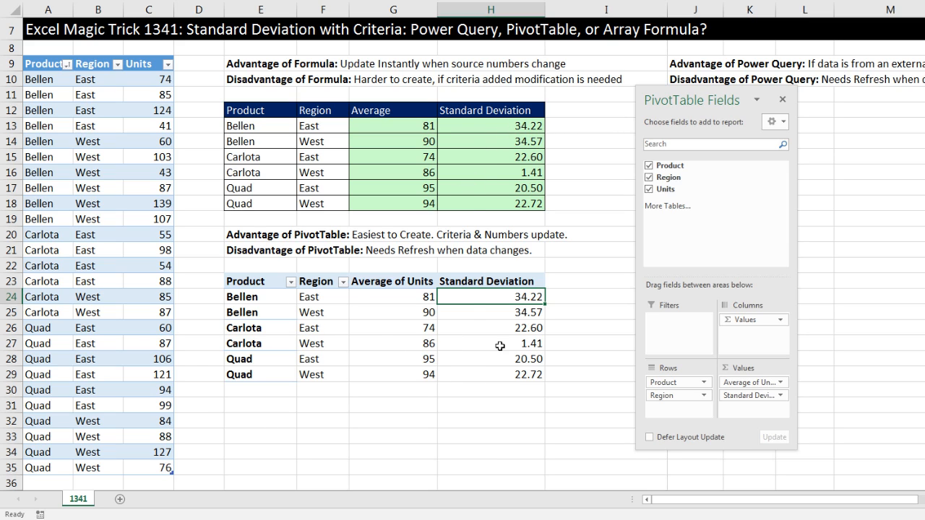
Step: Turn off autofitting of column widths on update in the PivotTable's options
right_click(382, 311)
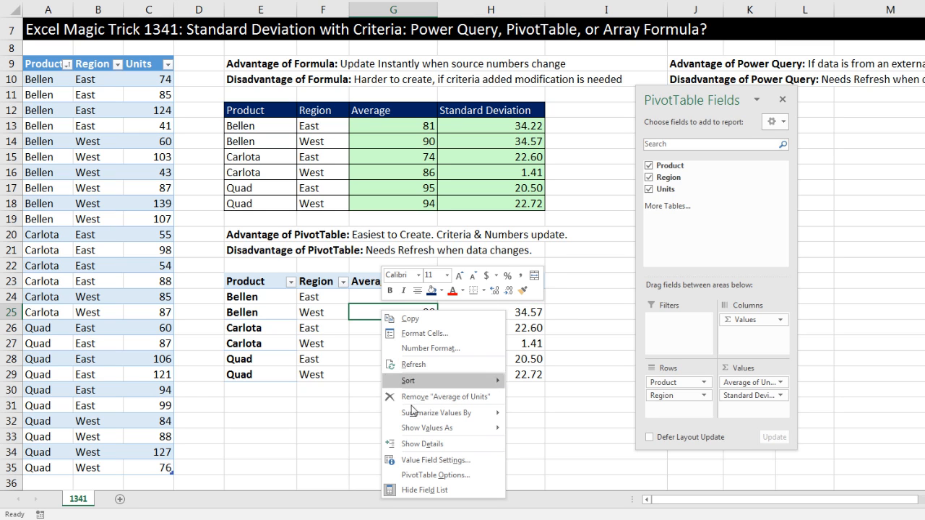
click(428, 475)
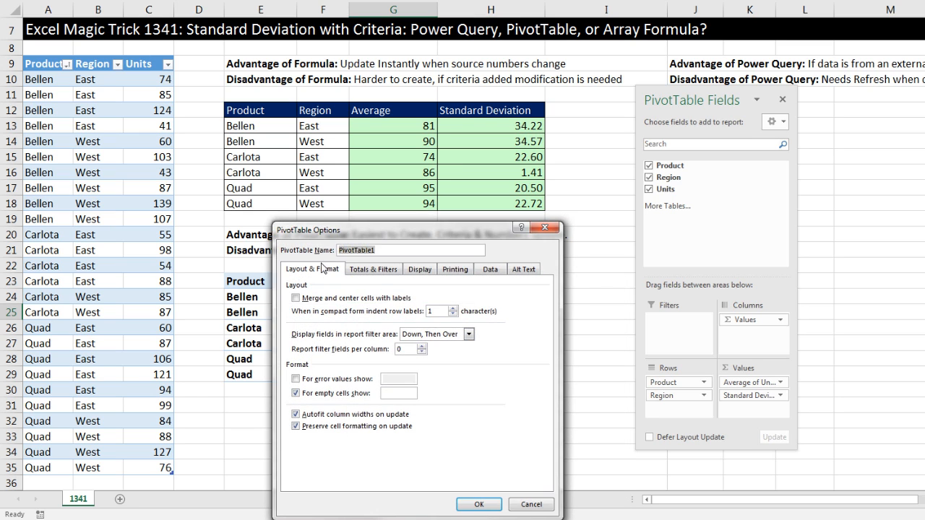
click(297, 415)
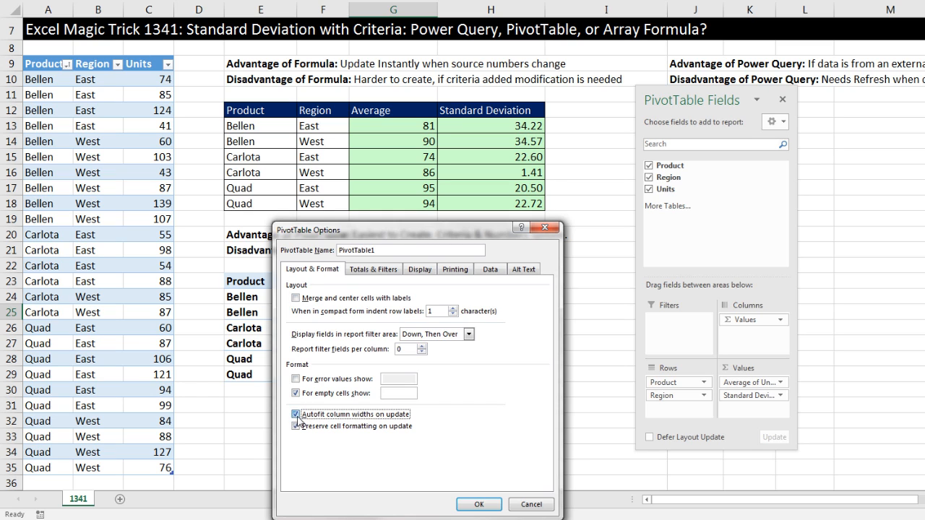
click(478, 504)
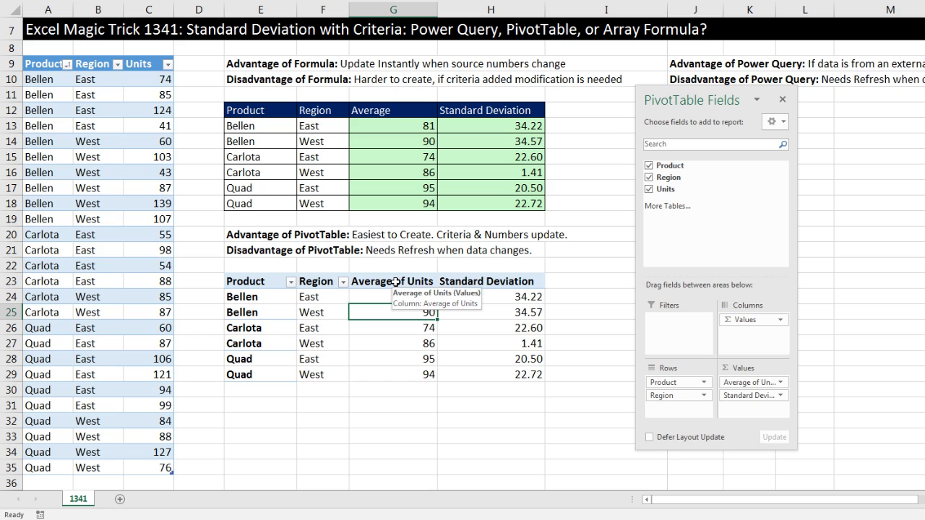
Step: Shorten the PivotTable's Average of Units header in G23 to Average
click(395, 282)
key(F2)
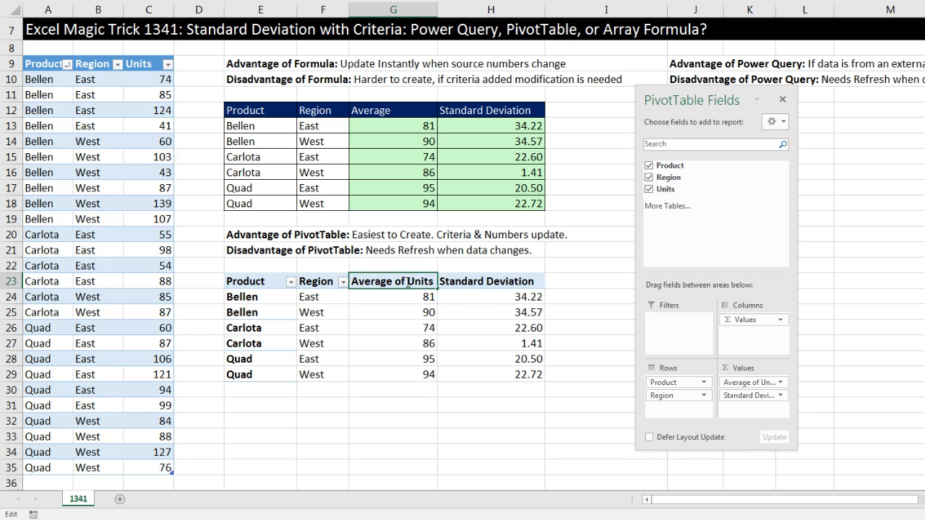
drag(394, 282, 442, 288)
key(Delete)
key(Return)
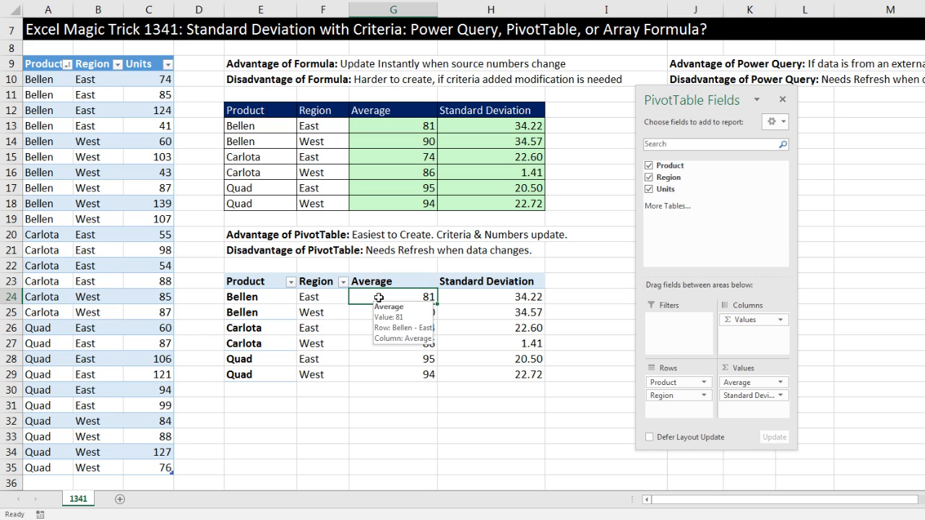
mouse_move(474, 312)
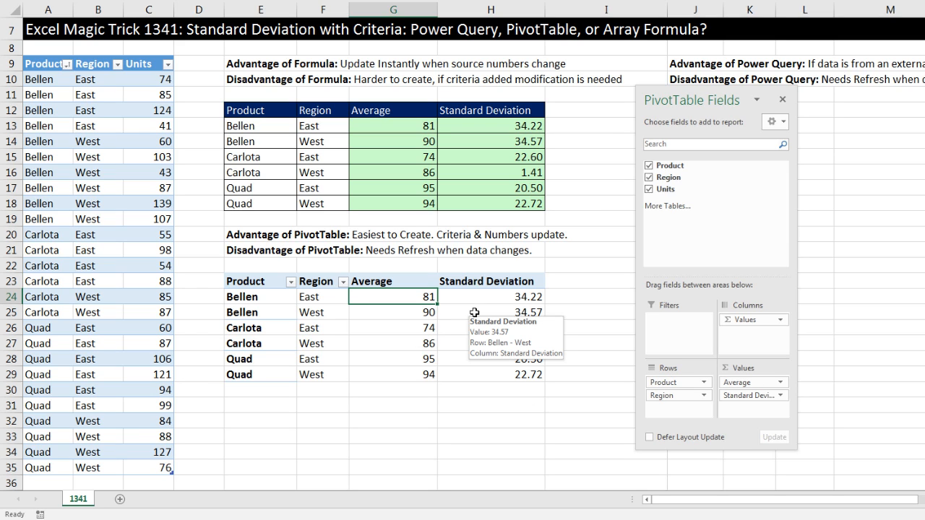
Step: Add a record in row 36 of the source table with product Aspen, region West and 100 units
click(45, 479)
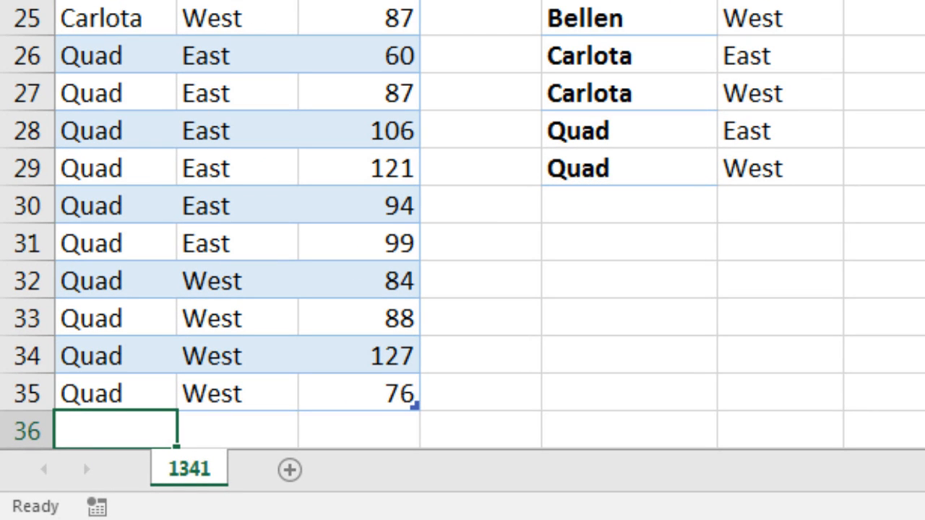
text(Asp)
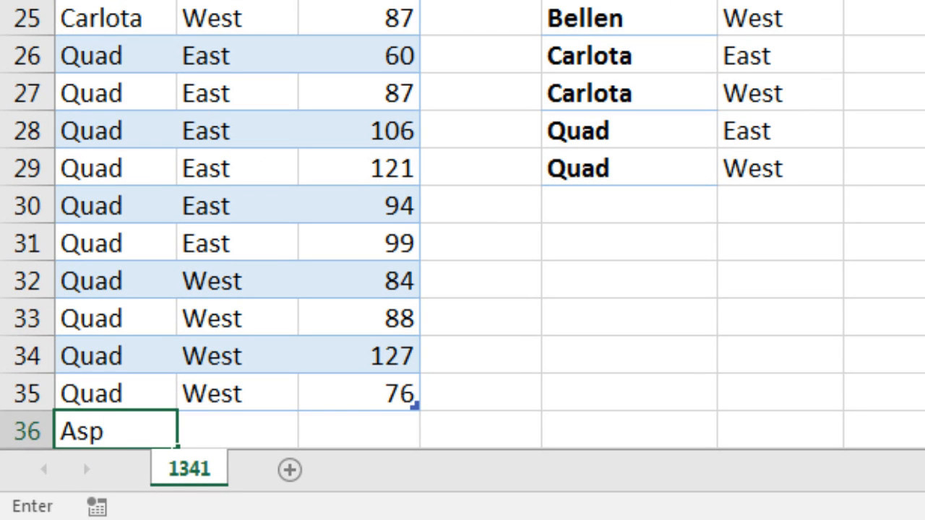
text(en)
key(Tab)
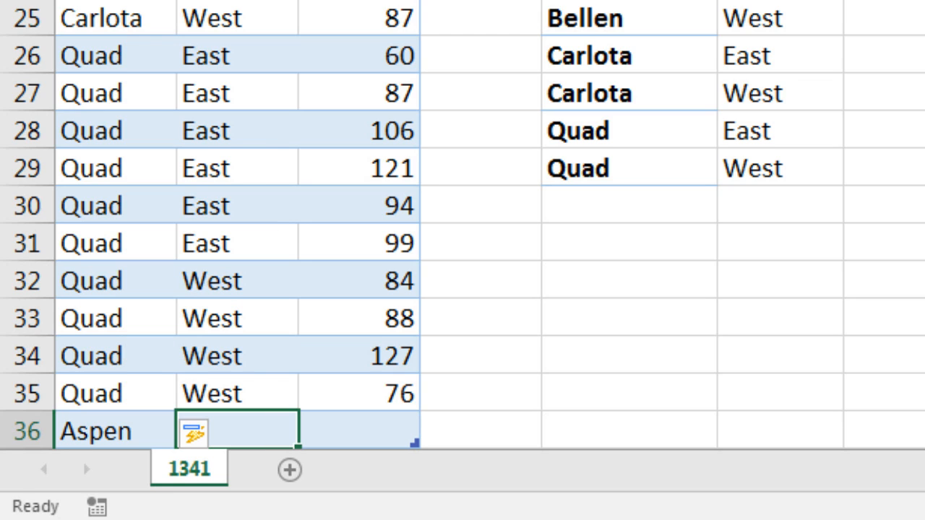
text(West)
key(Tab)
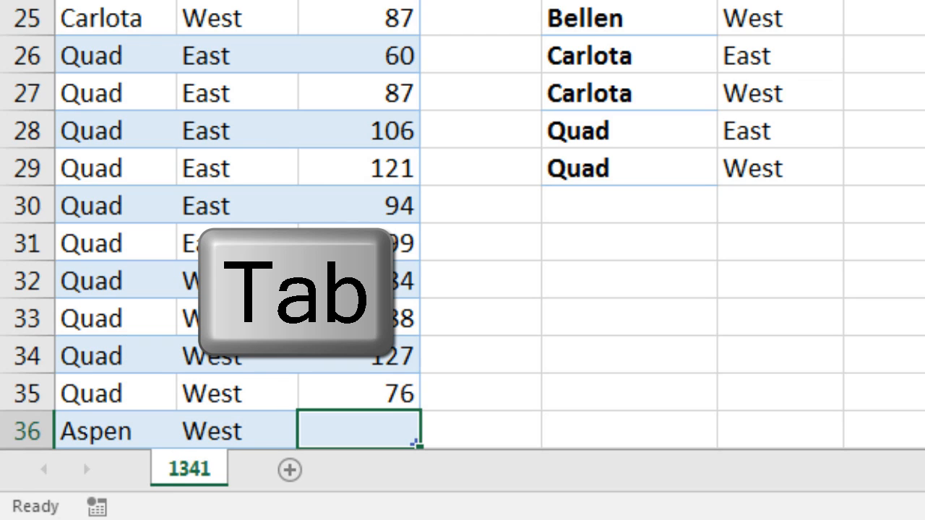
text(100)
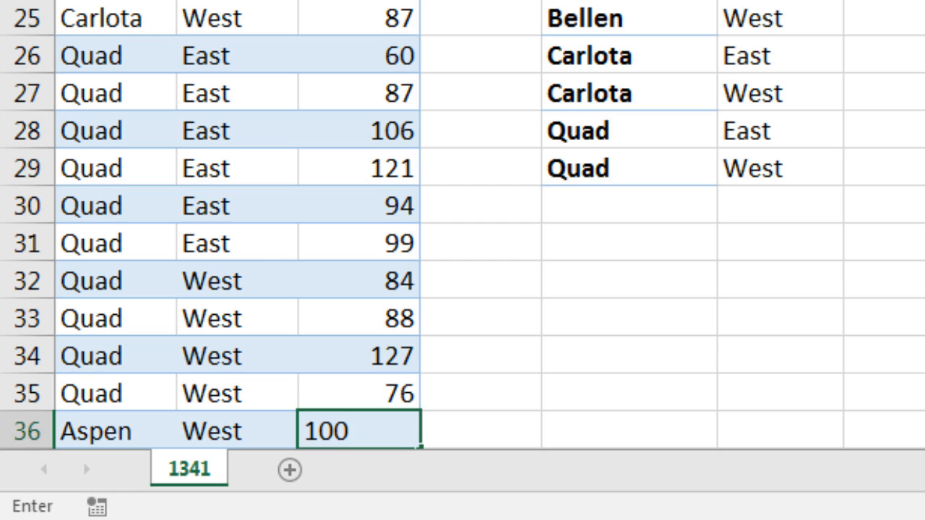
key(Tab)
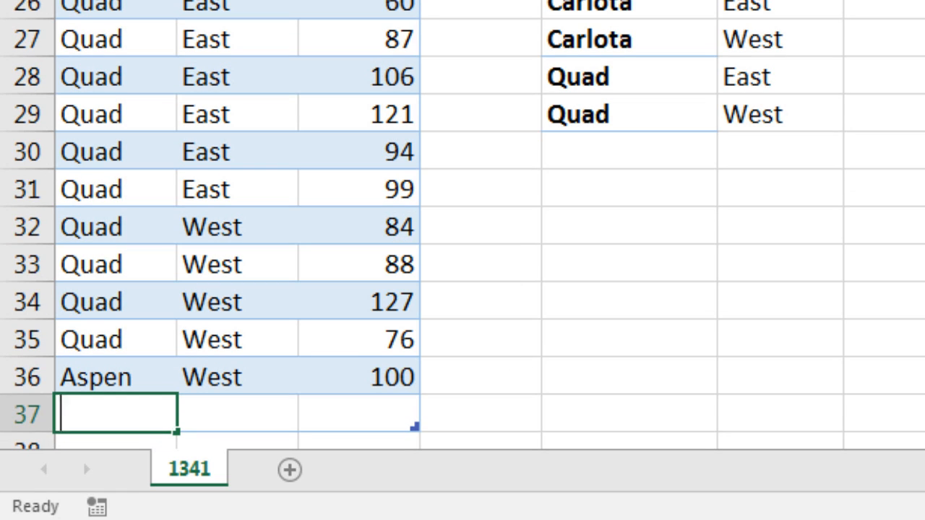
Step: Add a second Aspen record in row 37 of the source table with region West and 100 units
text(Aspen)
key(Tab)
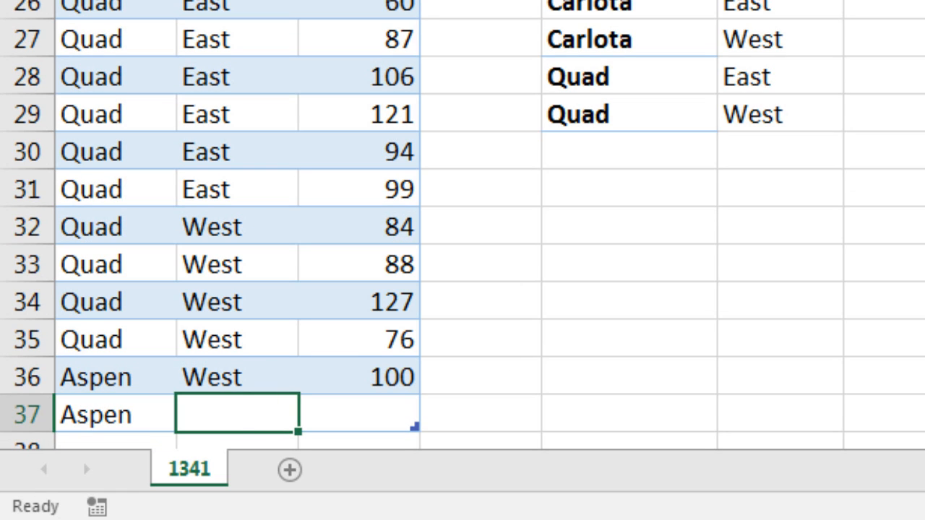
text(West)
key(Tab)
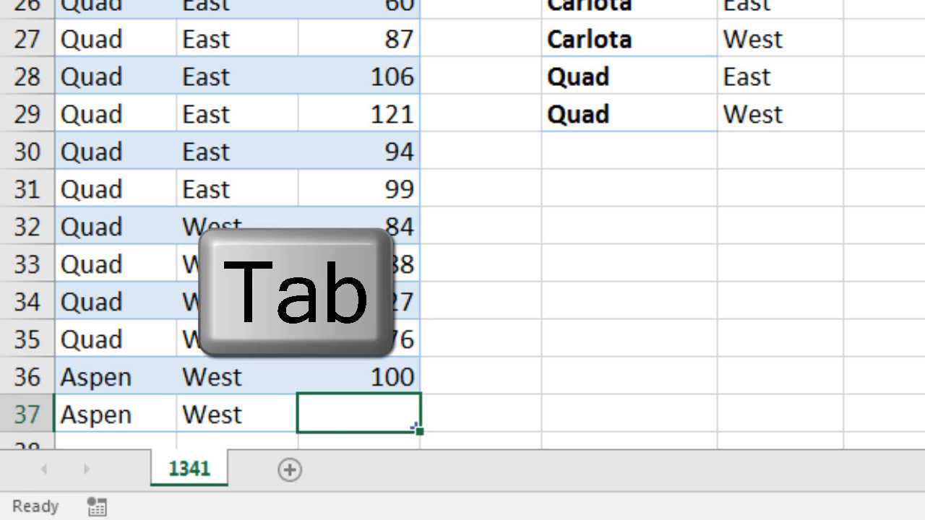
text(100)
key(ctrl+Return)
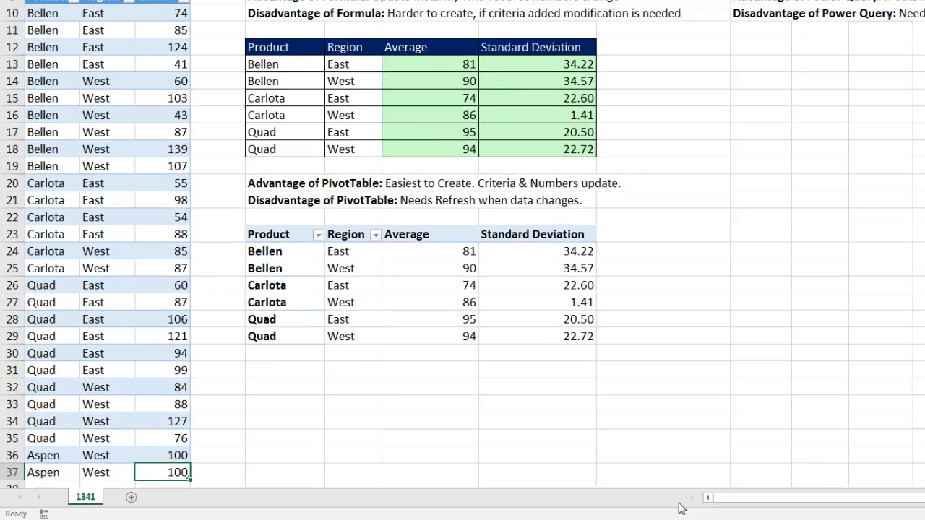
Step: Change the units of the first Bellen East record in C10 to 100
click(376, 304)
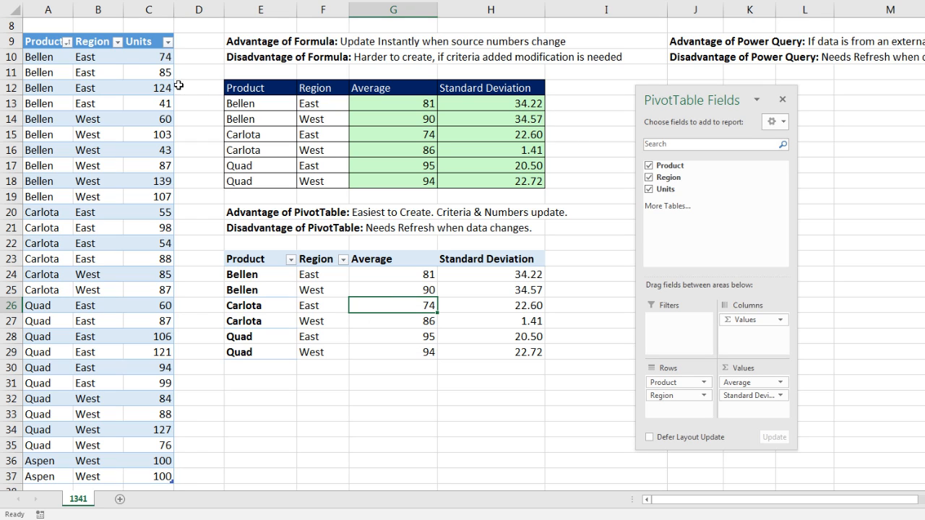
click(141, 60)
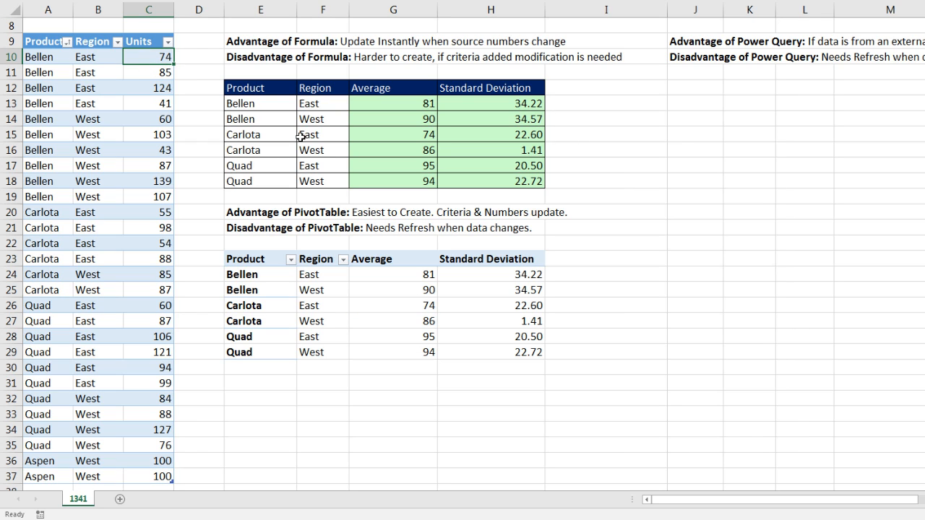
text(100)
key(Return)
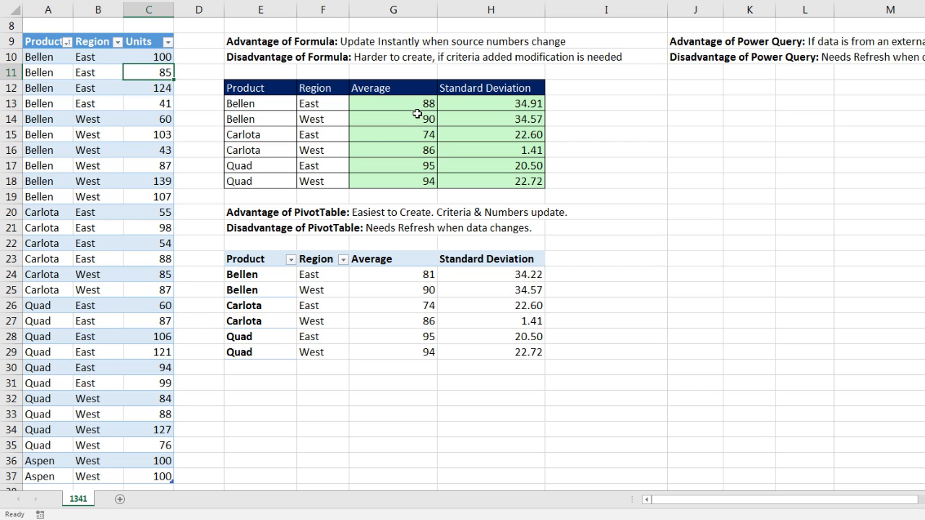
Step: Refresh the PivotTable so it picks up the changed source data
click(379, 308)
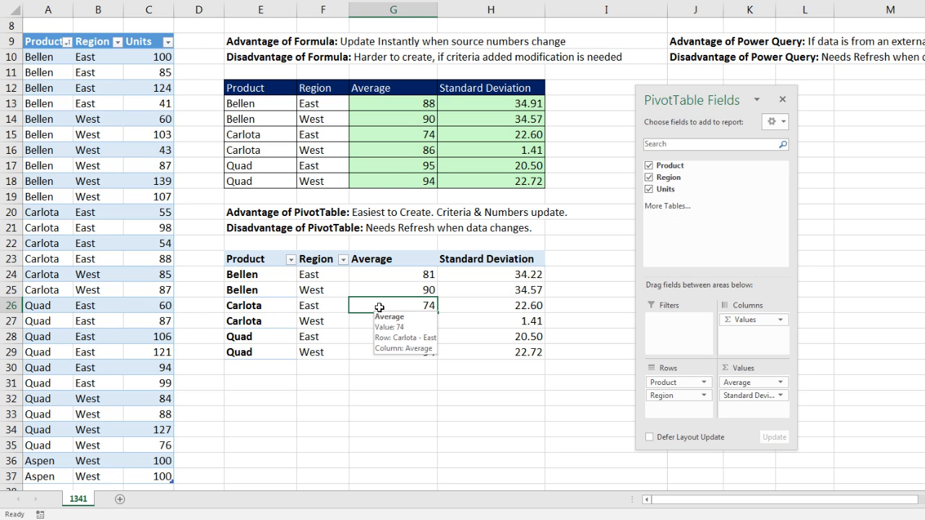
right_click(380, 308)
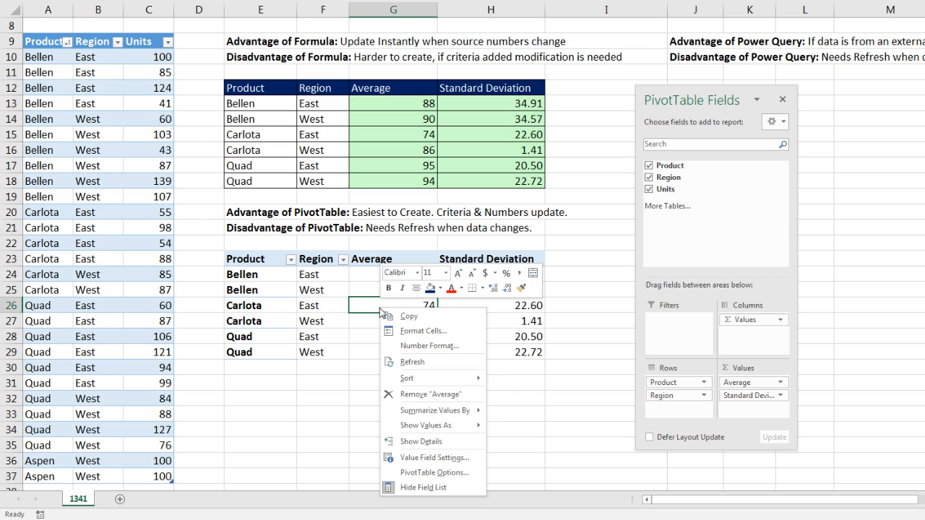
click(410, 363)
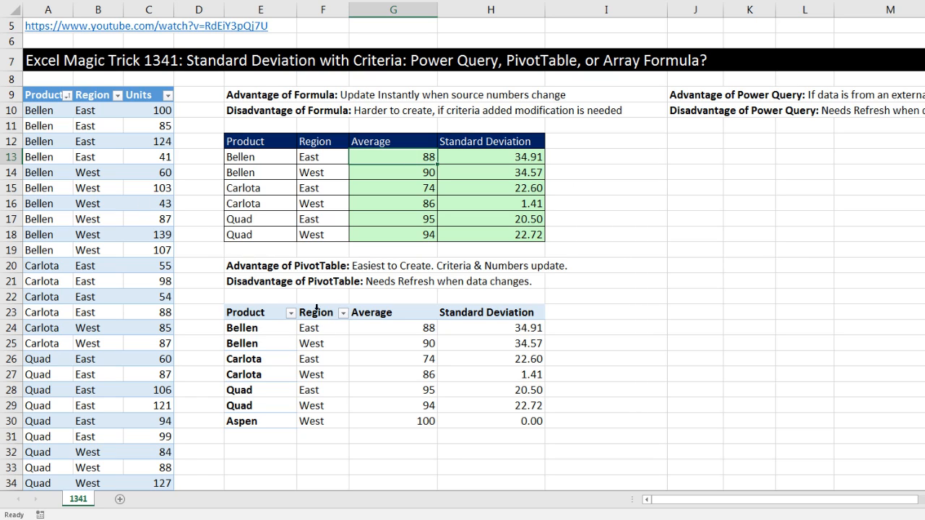
mouse_move(392, 371)
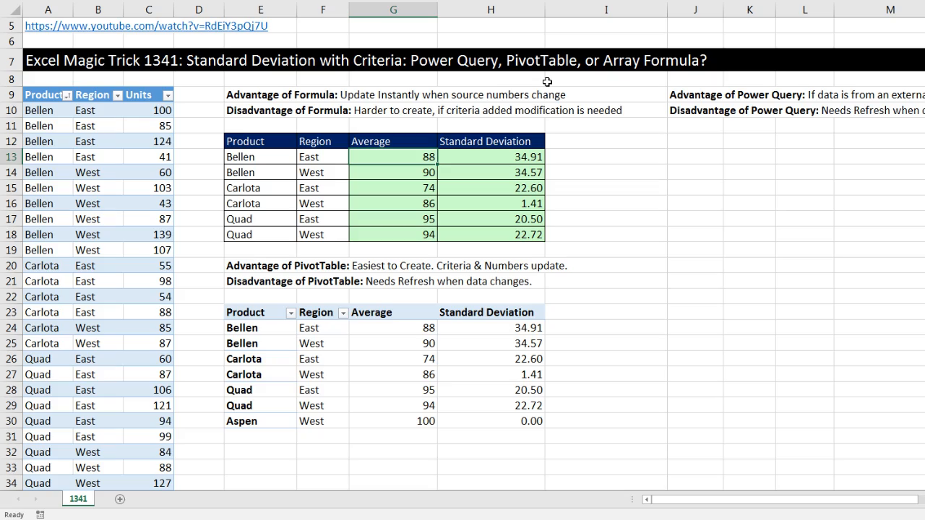
Step: Load the product sales source table into the Query Editor and name the query ProductAveAndStDevReport01
click(101, 127)
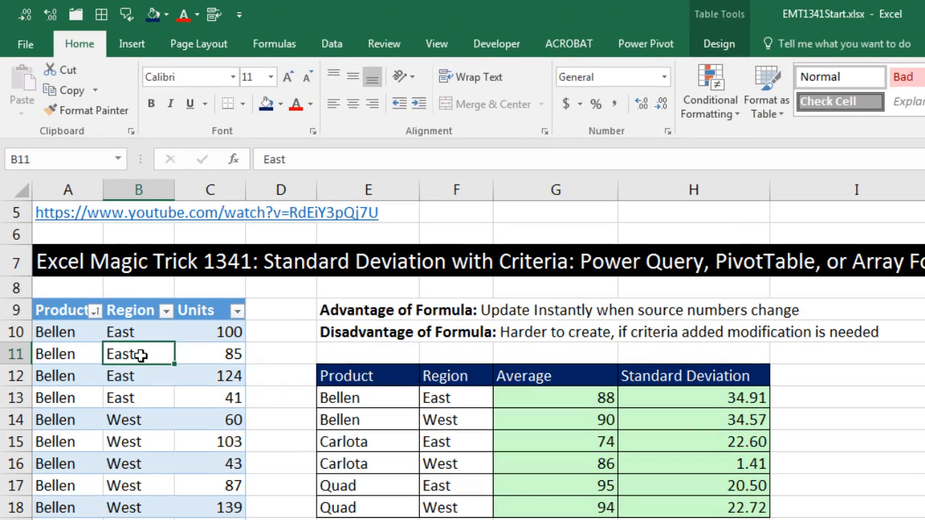
click(332, 47)
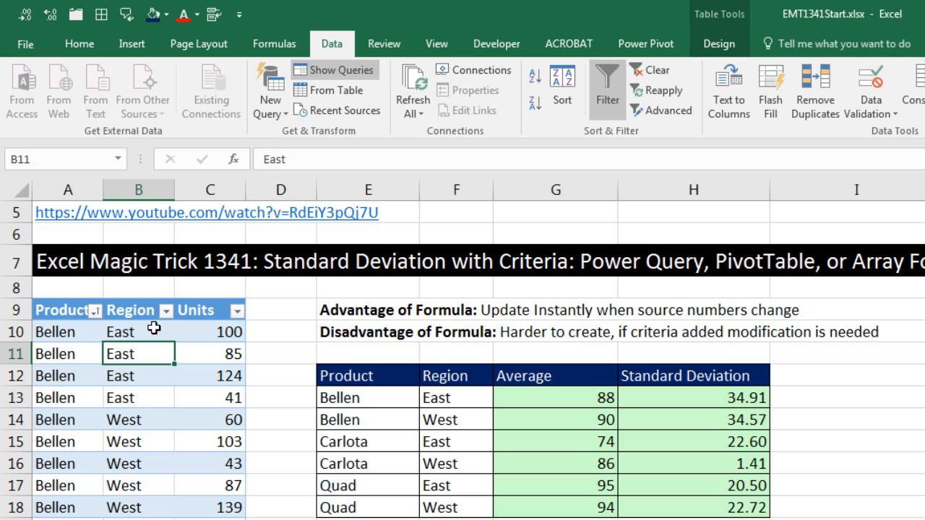
click(340, 92)
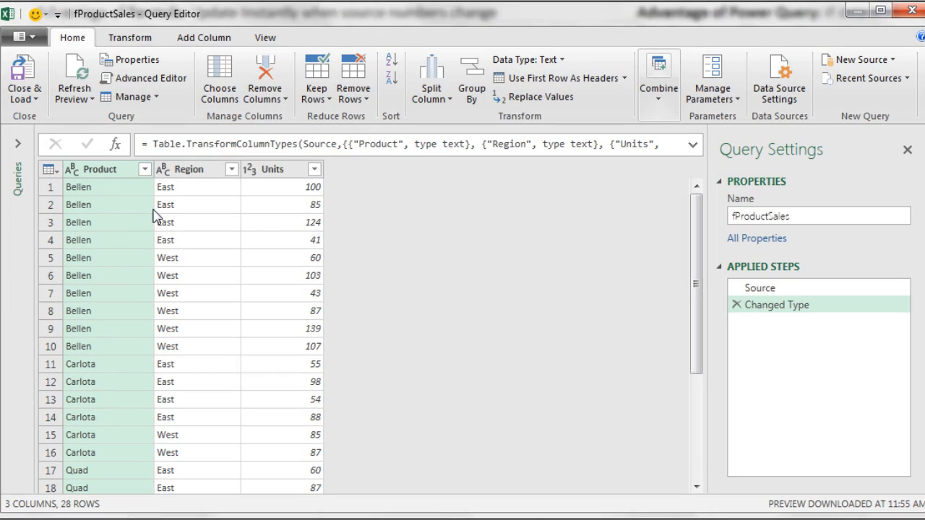
click(810, 219)
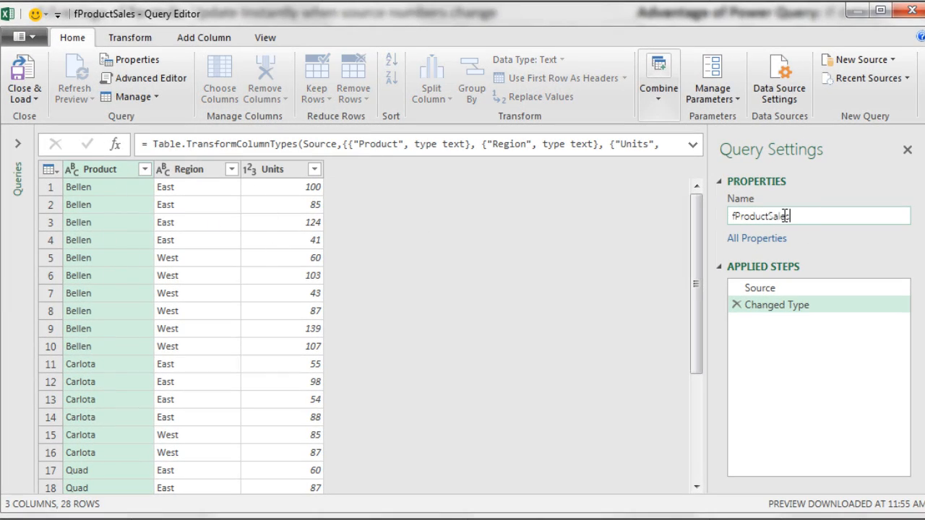
drag(810, 219, 709, 219)
text(ProductAveAndStDevReport01)
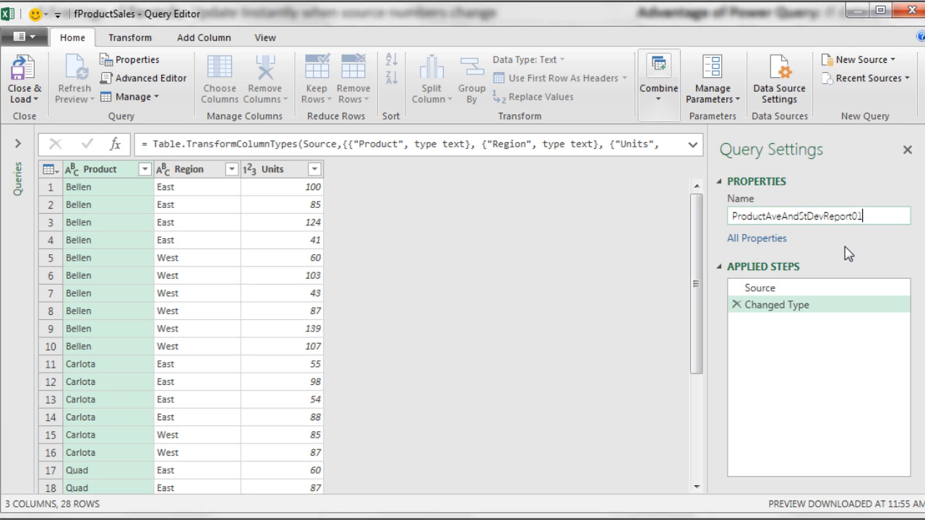
key(Return)
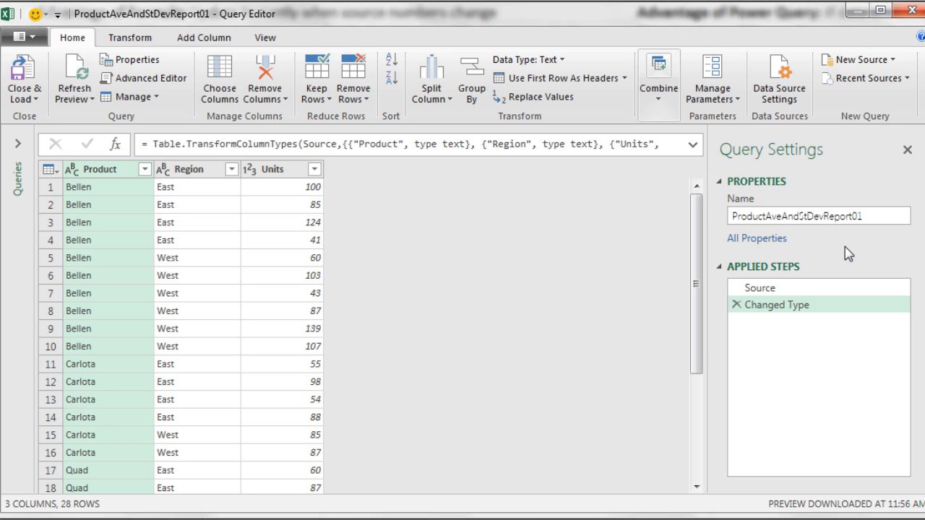
Step: Review the query's Source step and return to its Changed Type step
click(774, 293)
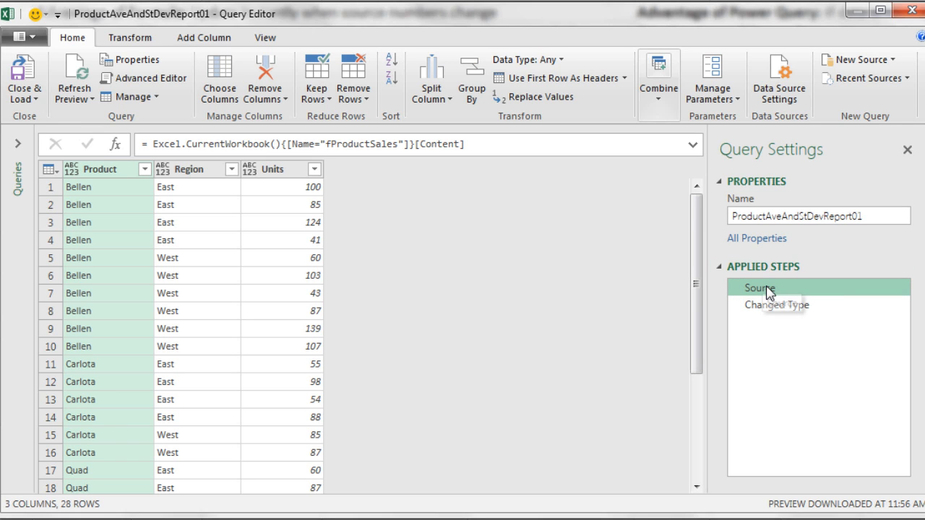
click(766, 306)
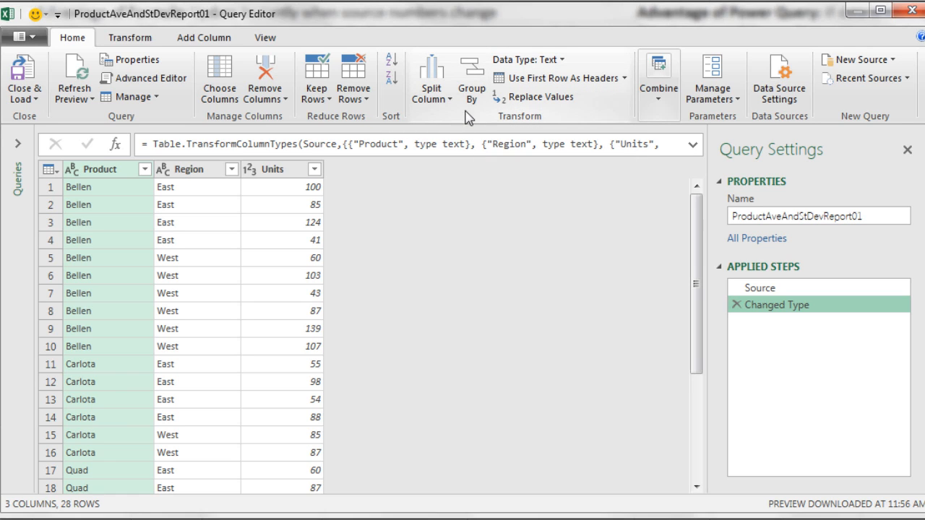
click(478, 100)
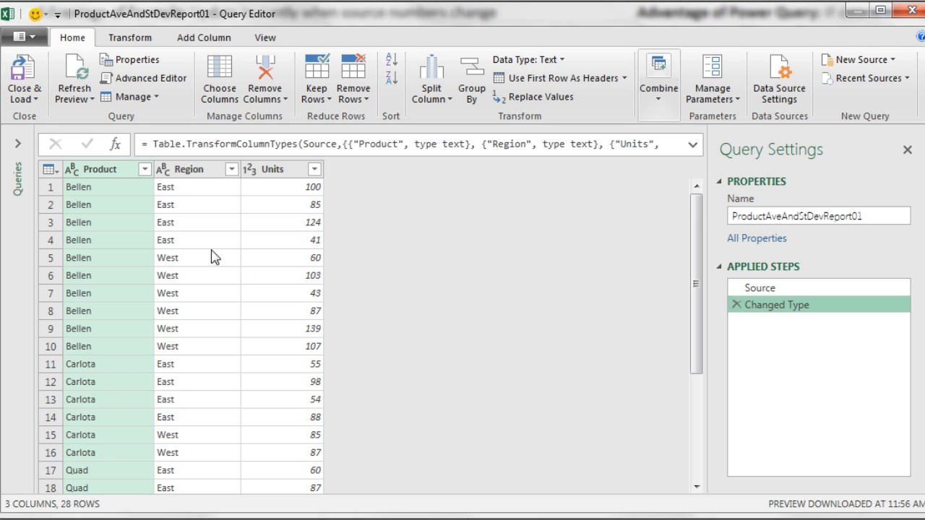
Step: Start a Group By operation on the Product and Region columns together
click(96, 174)
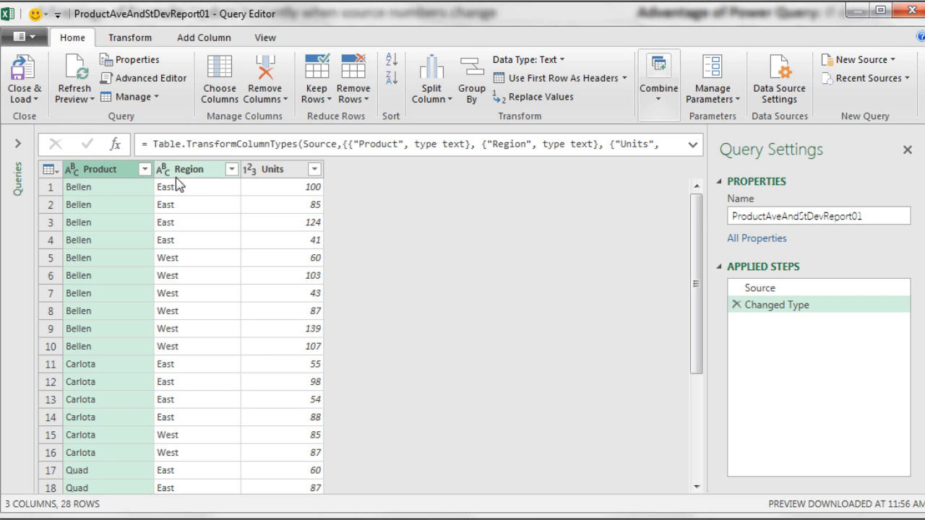
key(shift)
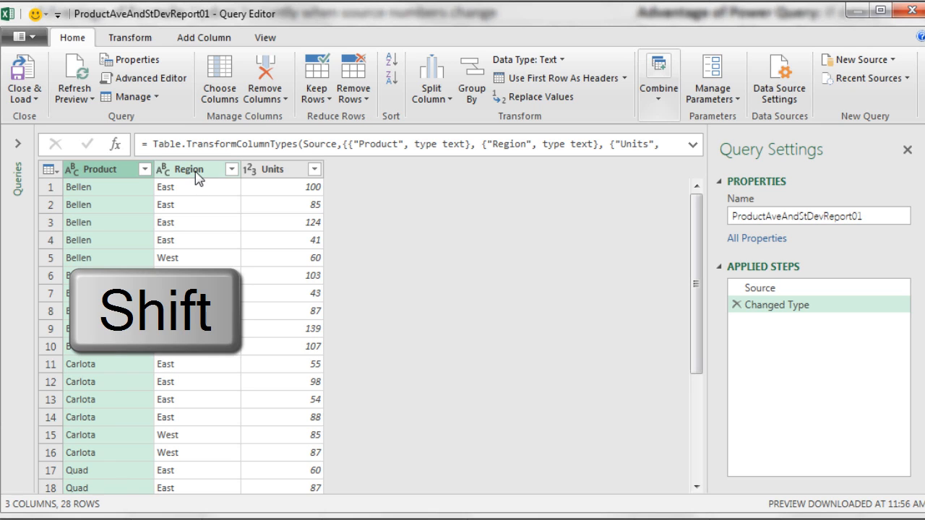
shift+click(195, 172)
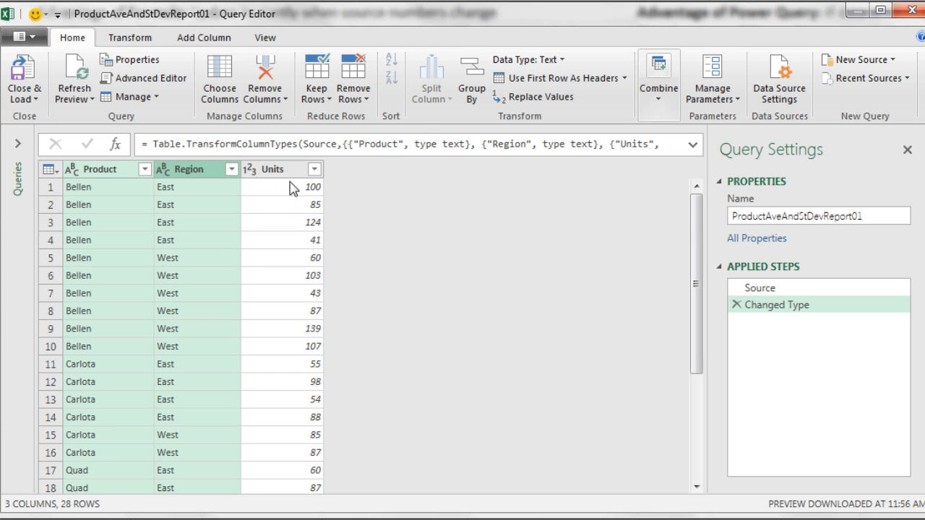
click(474, 94)
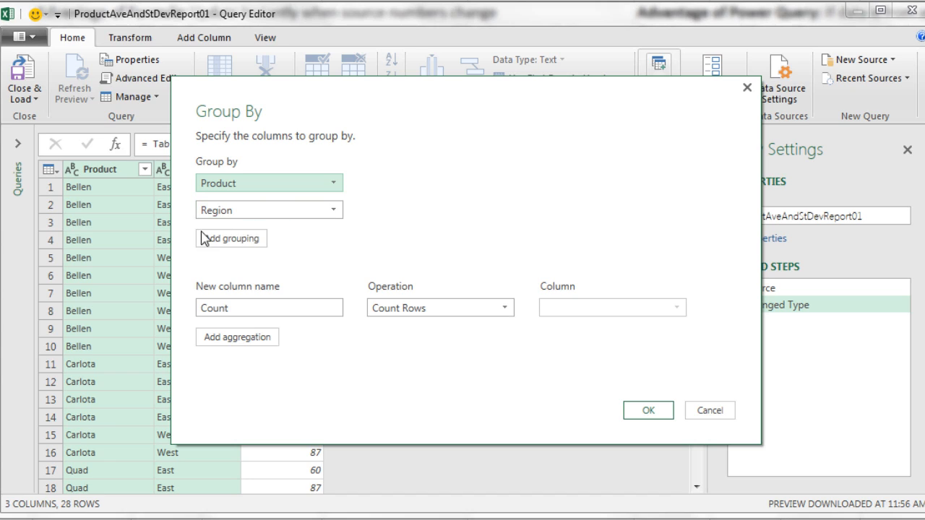
Step: Define the first aggregation as a column named Average that averages Units
drag(236, 315, 191, 314)
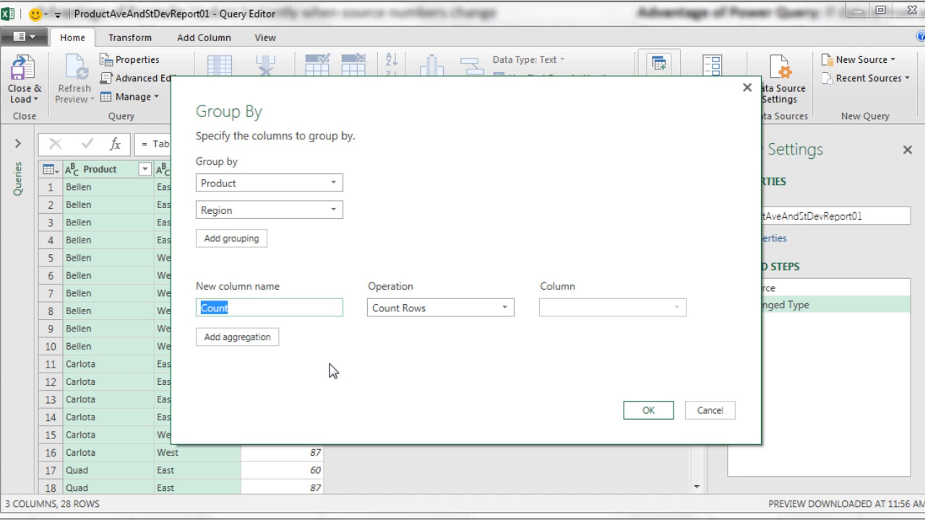
text(Average)
click(507, 307)
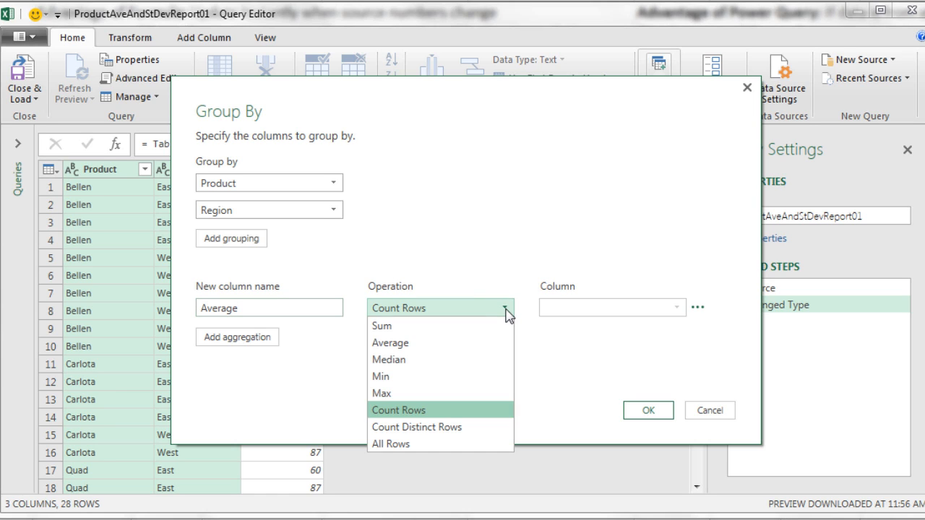
click(423, 350)
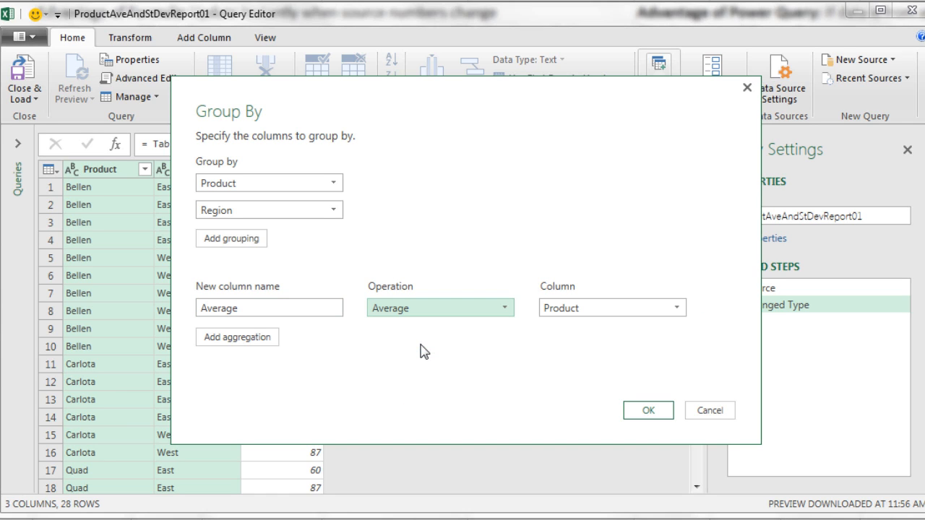
click(679, 309)
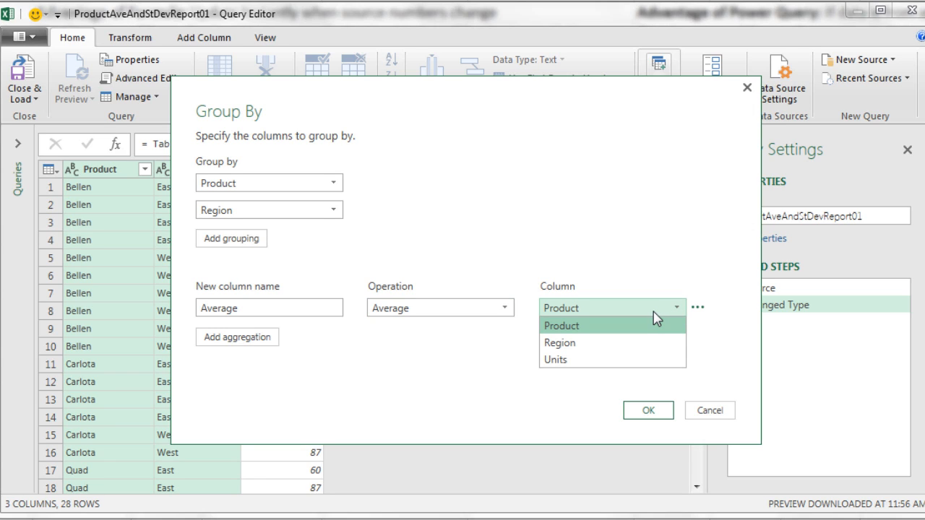
click(558, 361)
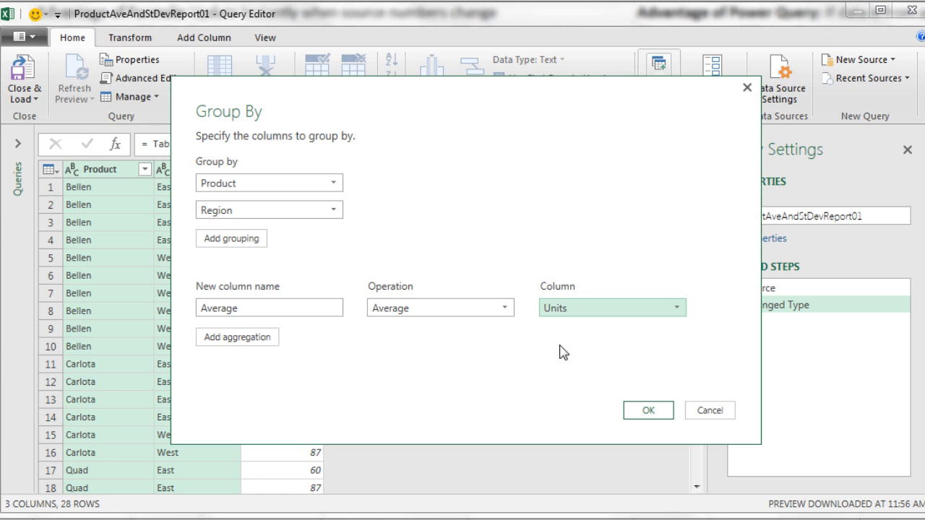
Step: Add a second aggregation named Standard Deviation with the All Rows operation and apply the grouping
click(238, 342)
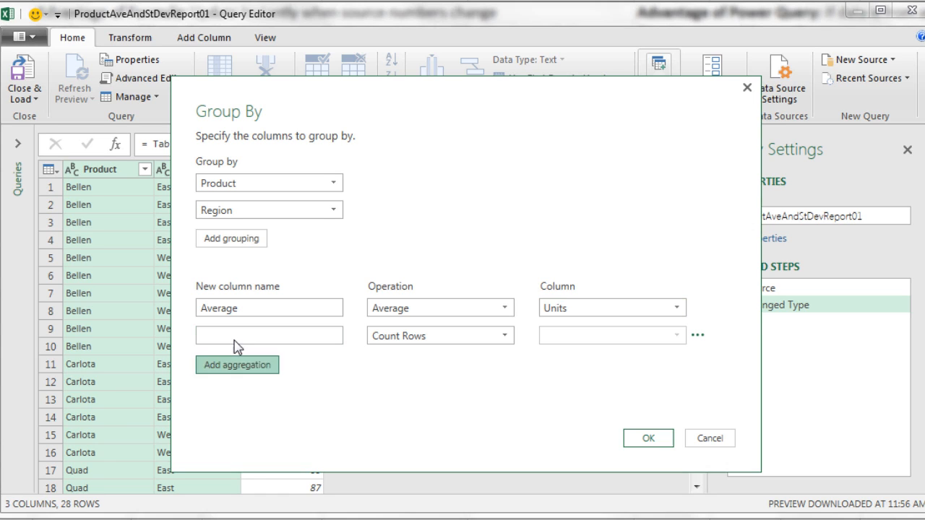
click(238, 339)
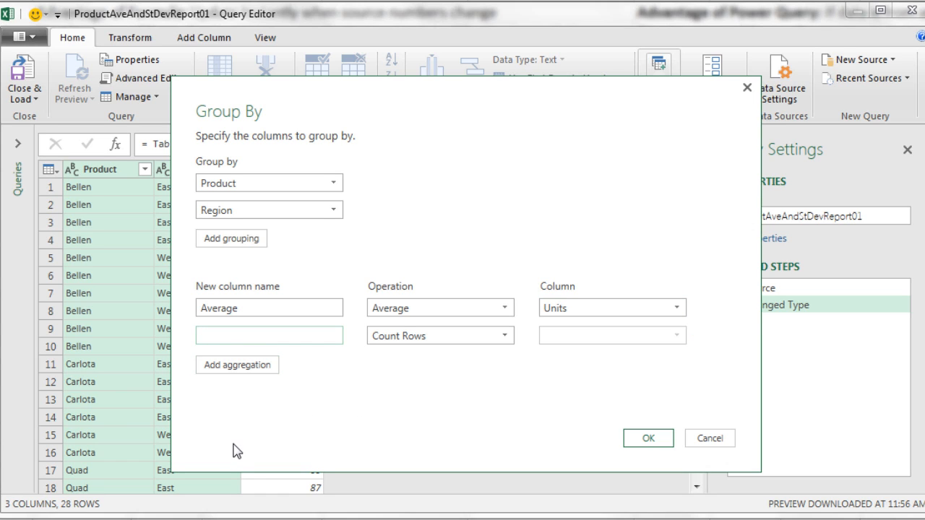
text(Standard Deviation)
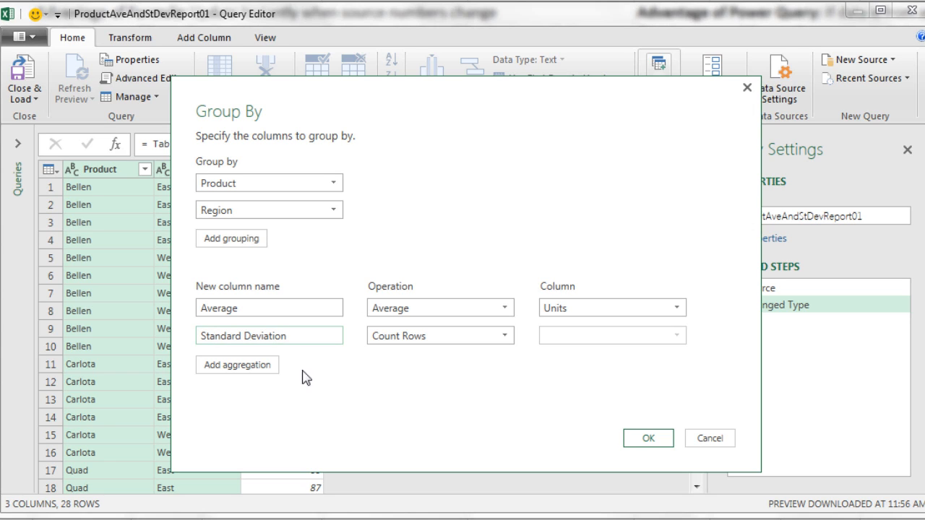
click(506, 338)
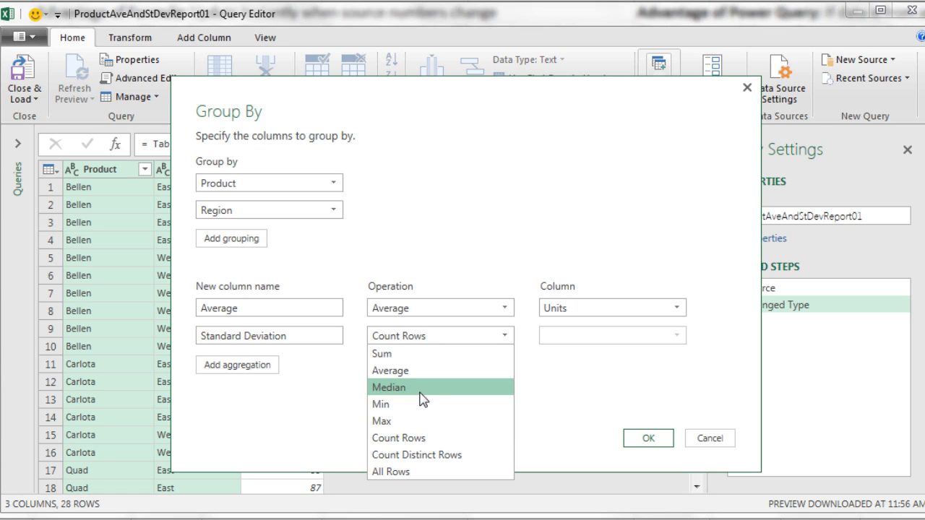
click(389, 472)
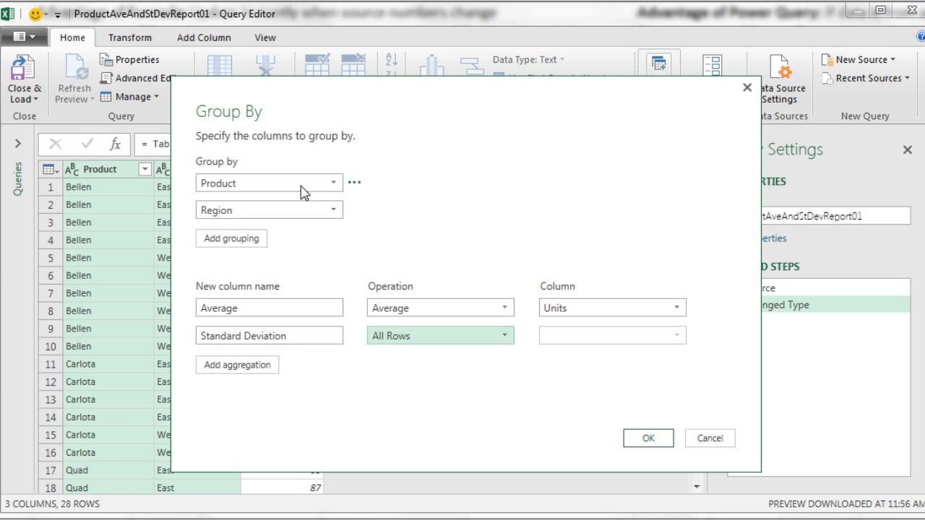
click(649, 440)
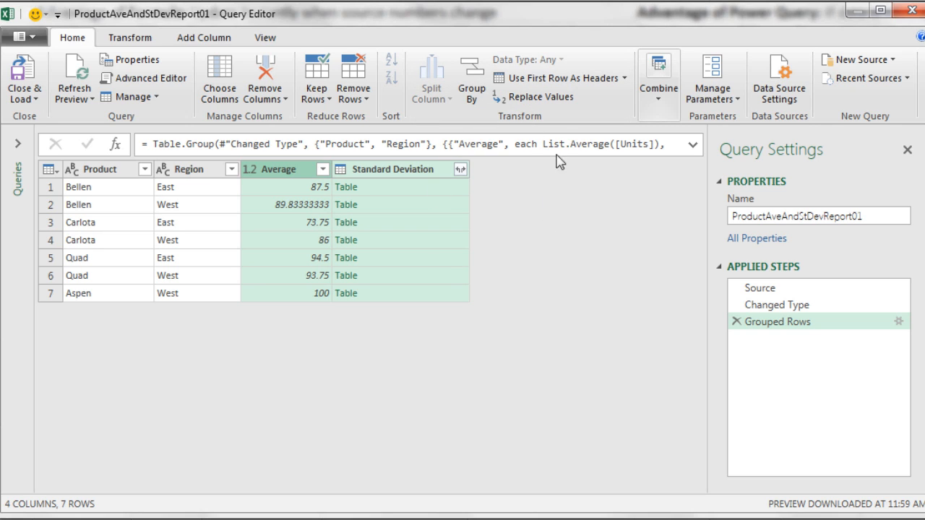
Step: Preview the nested tables in the Standard Deviation column for Bellen East, Bellen West and Carlota East
click(448, 188)
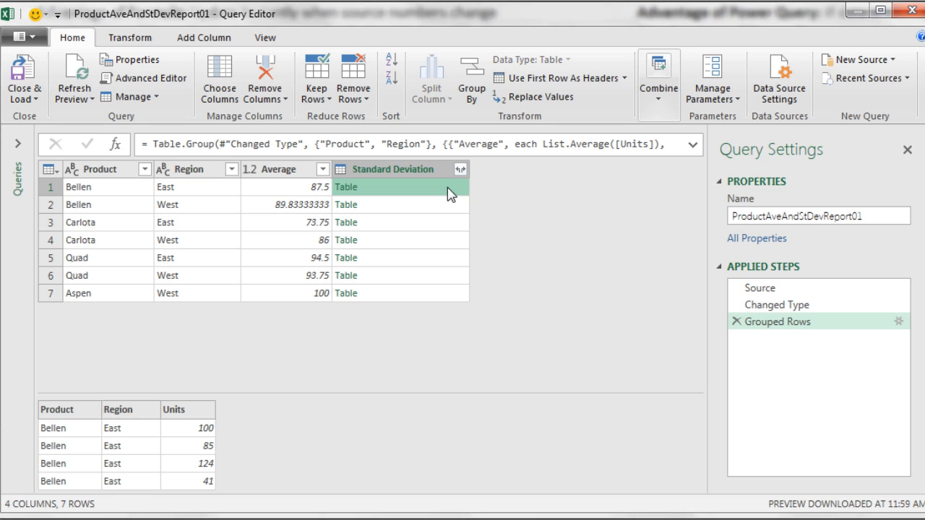
click(448, 208)
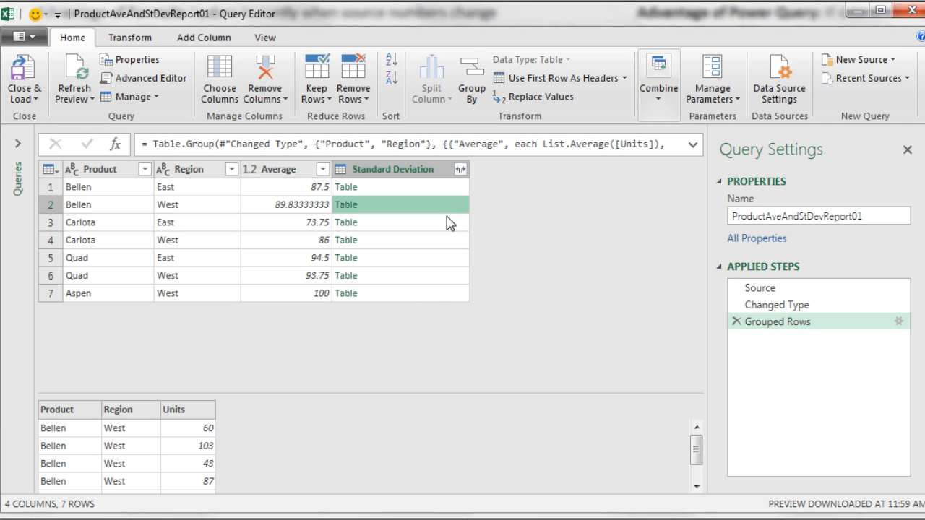
click(446, 225)
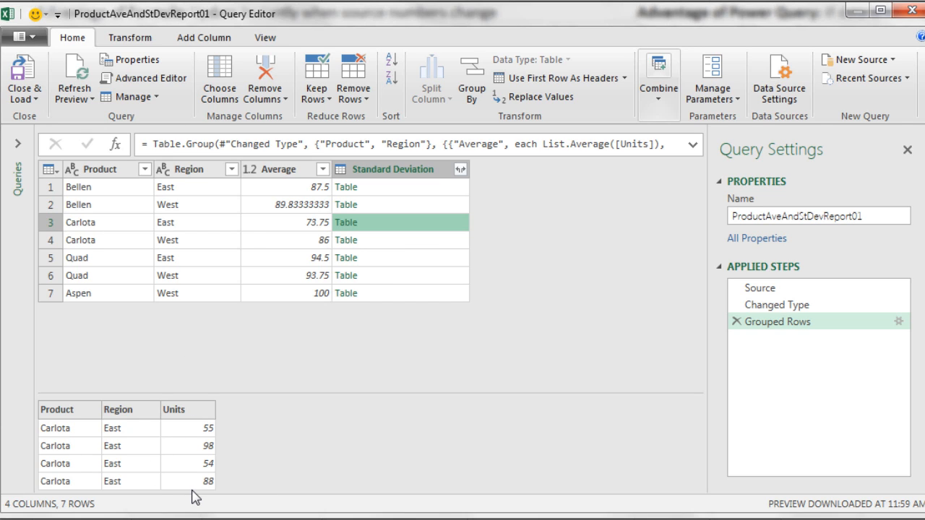
Step: Add a custom column named SD with the formula =List.StandardDeviation([Standard Deviation][Units])
click(210, 41)
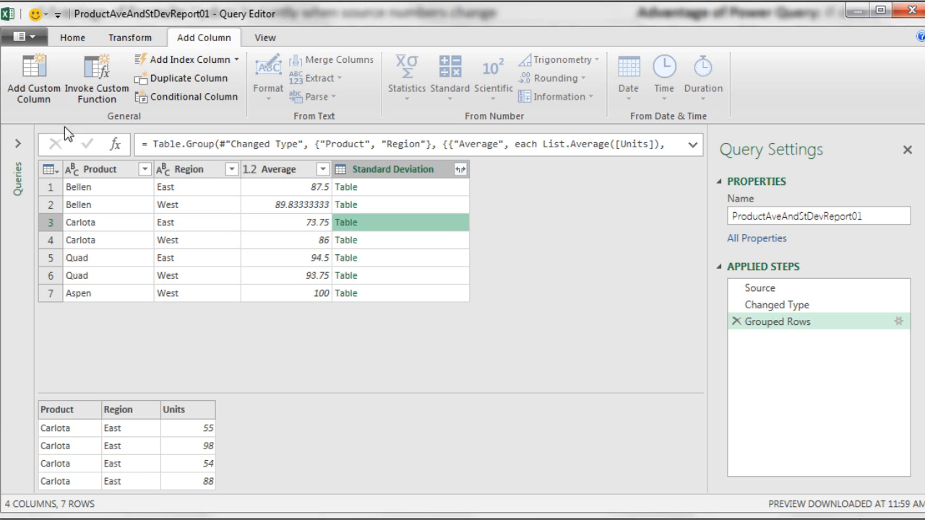
click(43, 96)
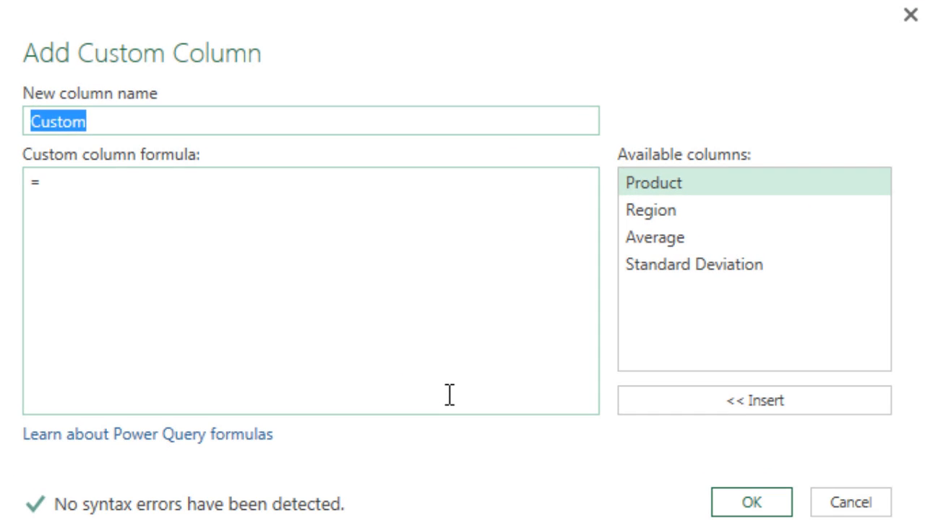
text(SD)
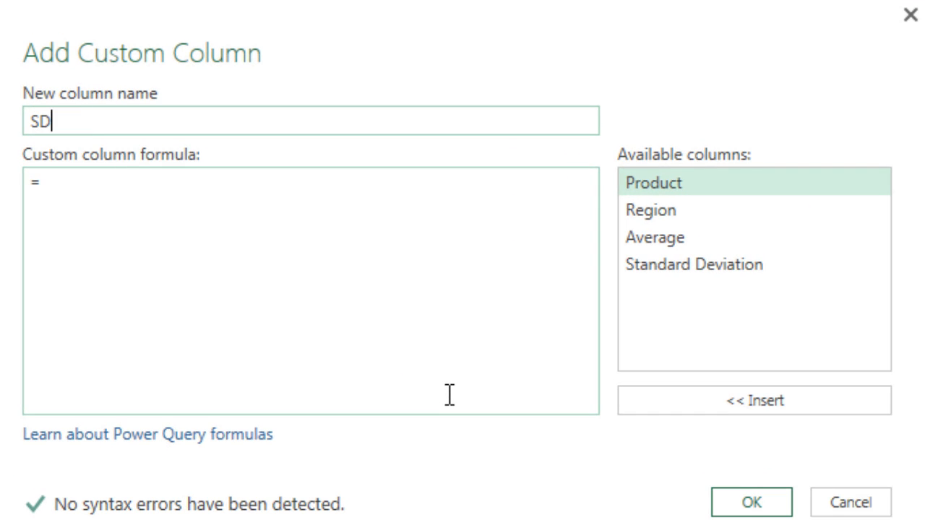
click(176, 193)
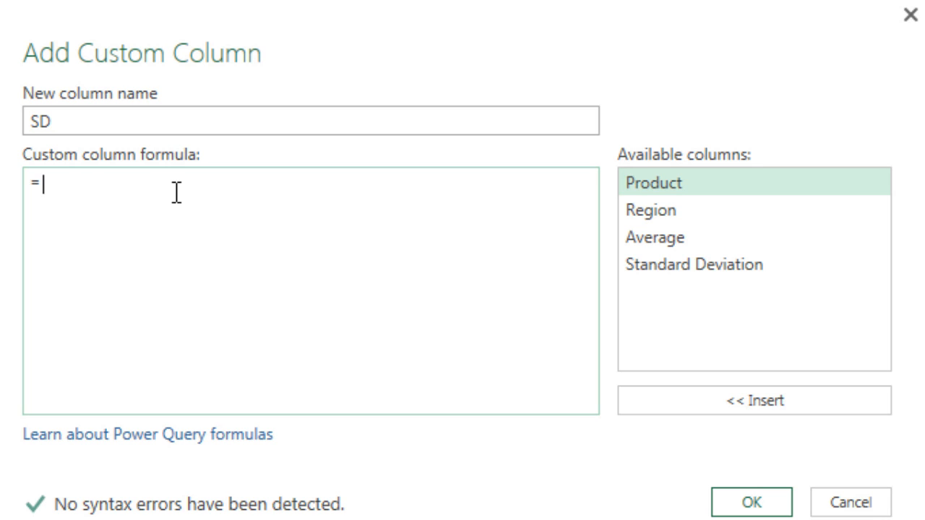
text(List.Stand)
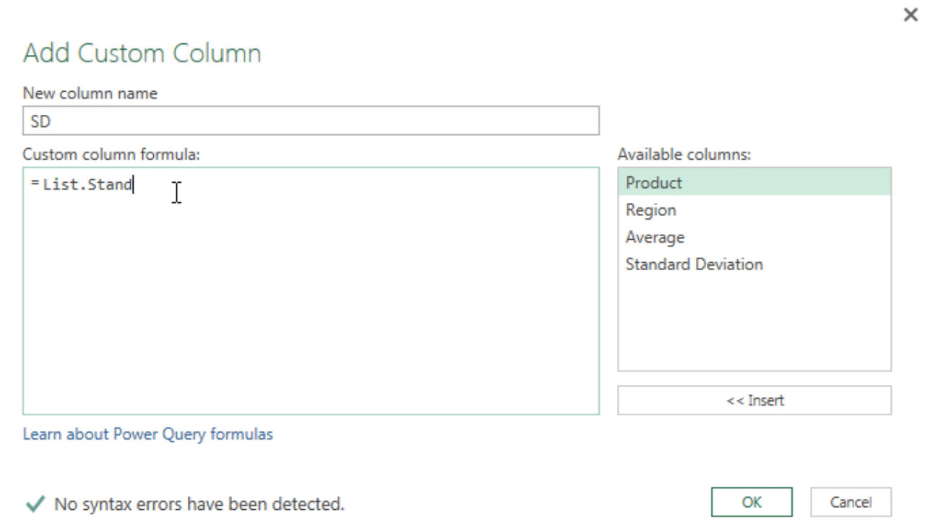
text(ardDeviation)
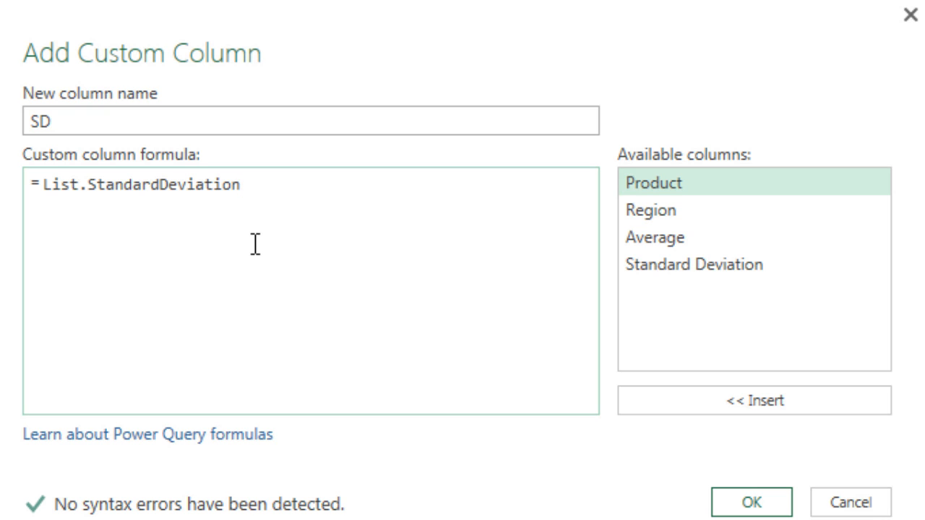
text(()
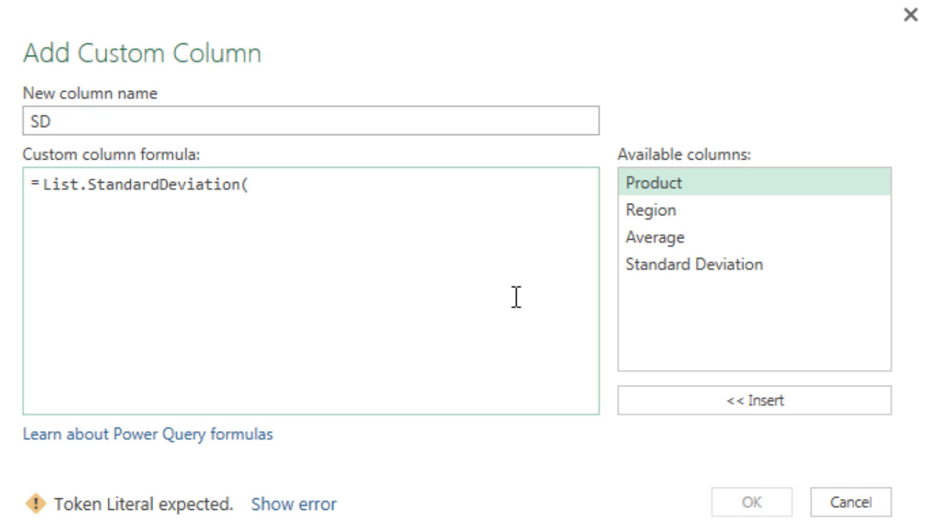
double_click(698, 265)
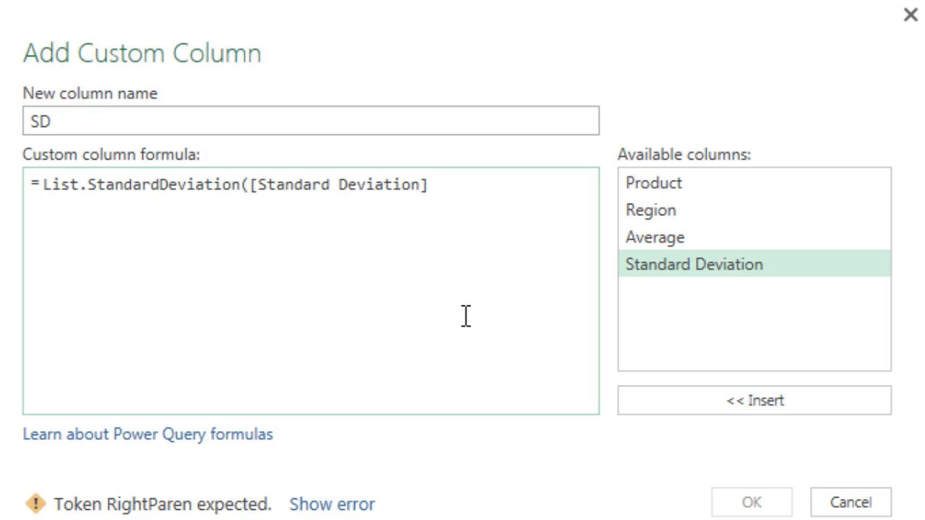
text([Unit)
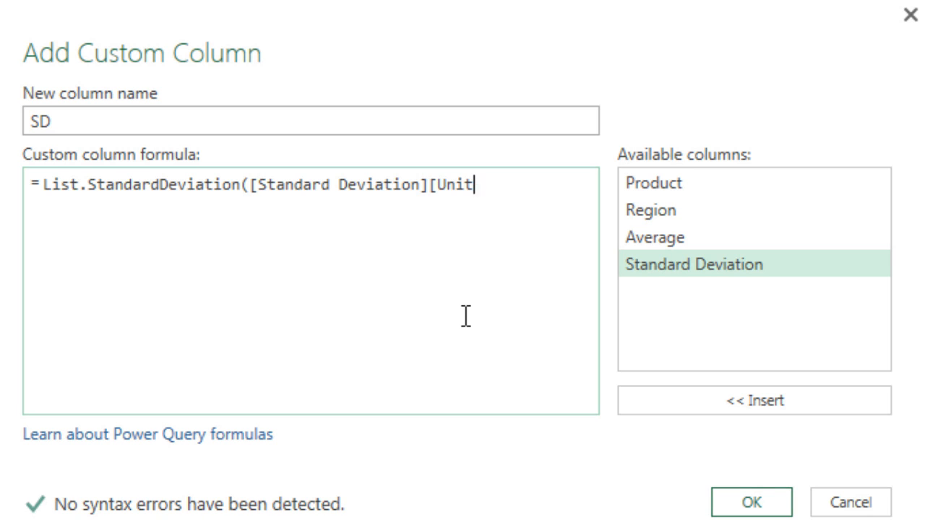
text(s])
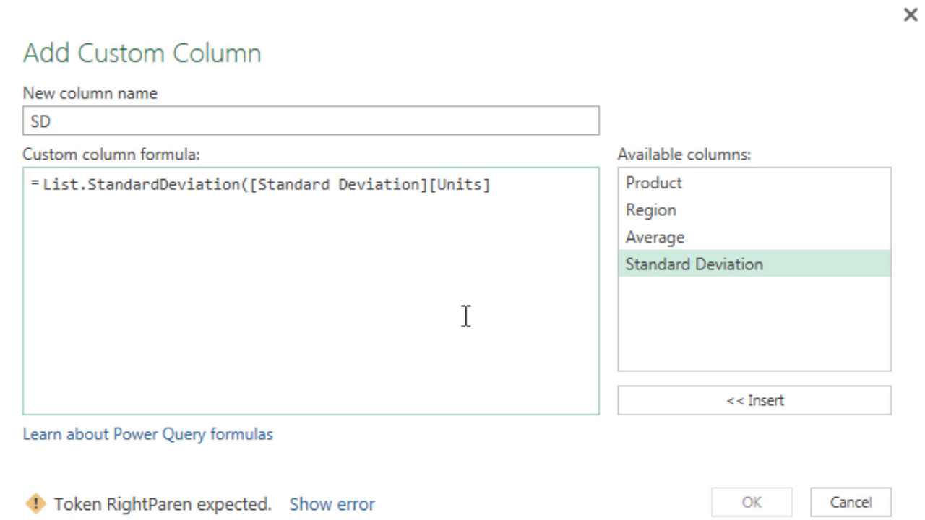
text())
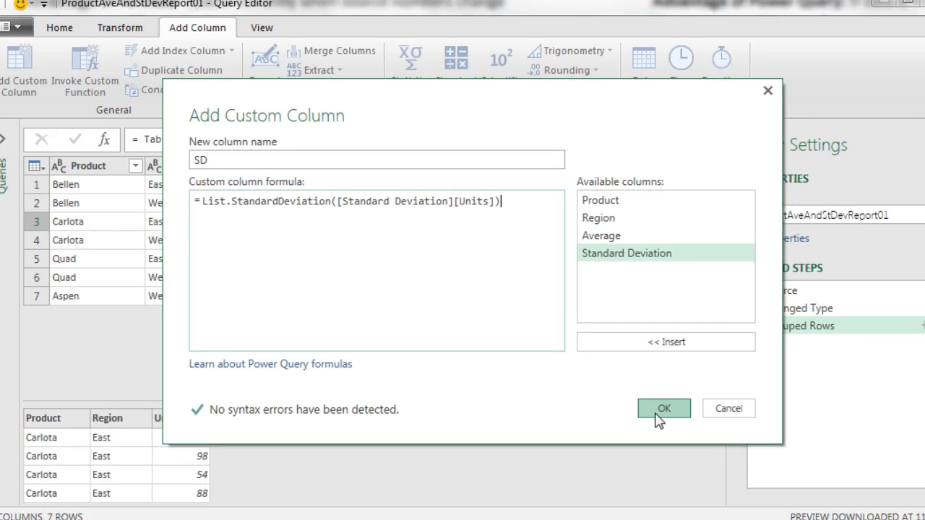
click(752, 503)
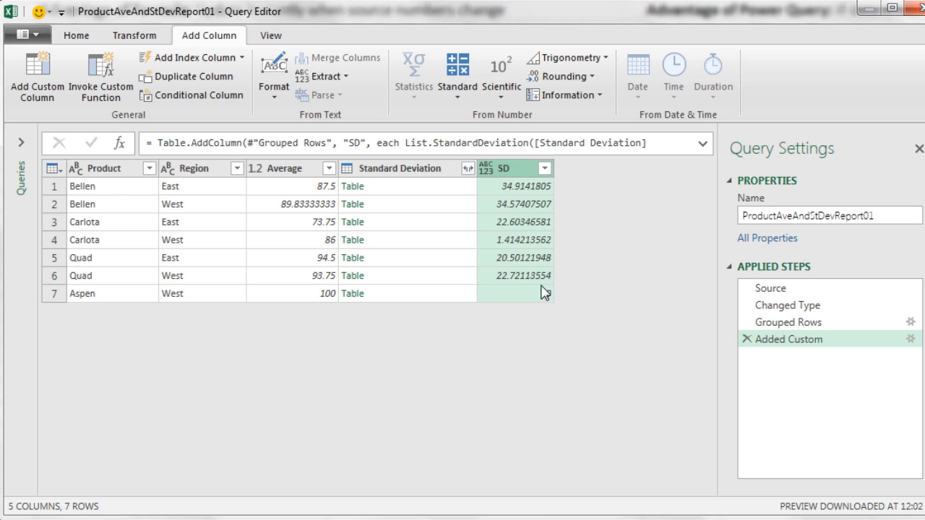
Step: Remove the nested-table Standard Deviation column and rename the SD column as Standard Deviation
right_click(384, 173)
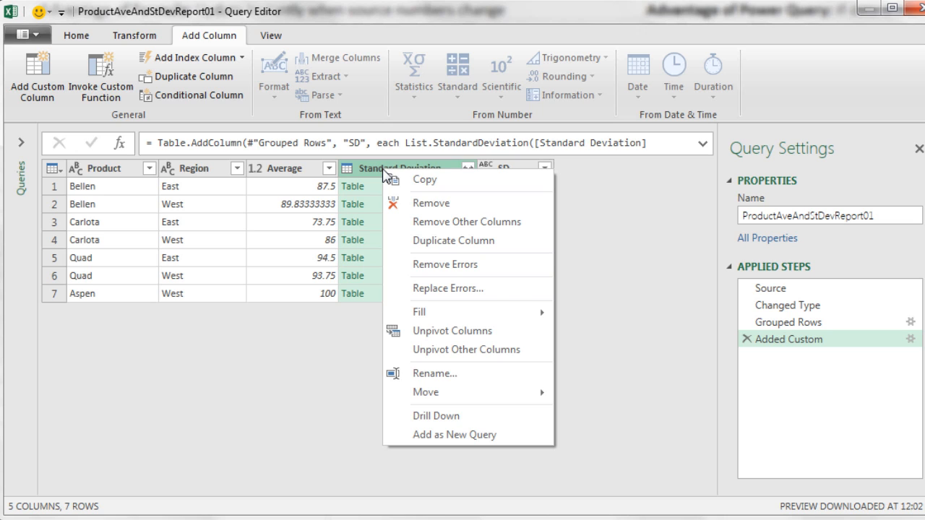
click(409, 202)
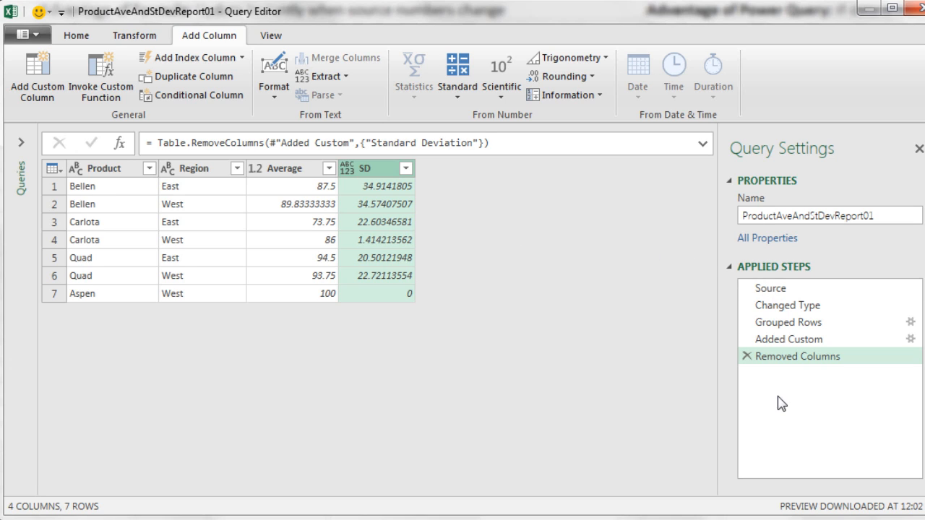
double_click(380, 172)
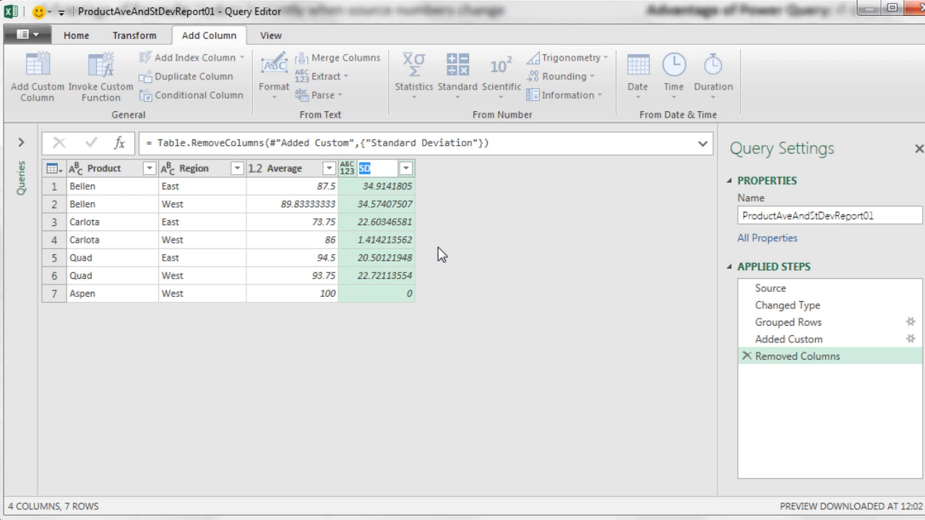
text(Standard Deviation)
key(Return)
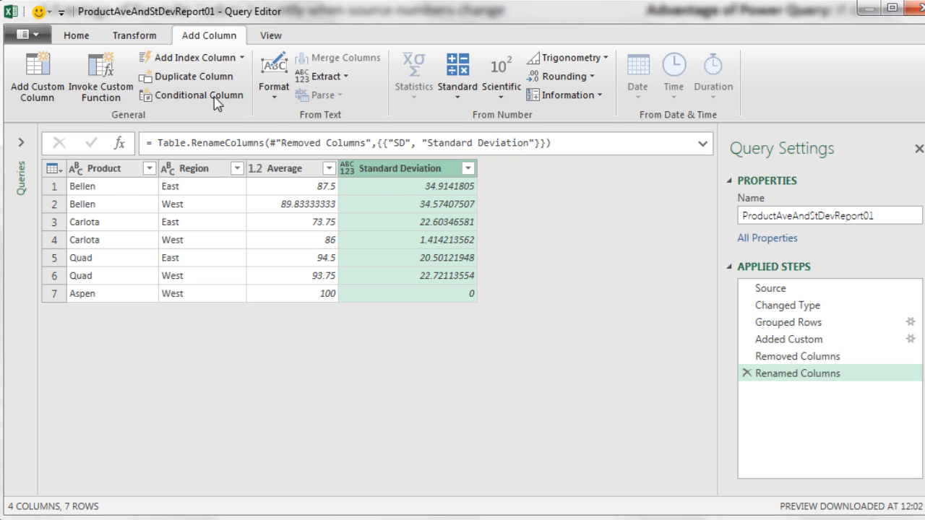
Step: Set the data type of the Standard Deviation column to Decimal Number
click(130, 36)
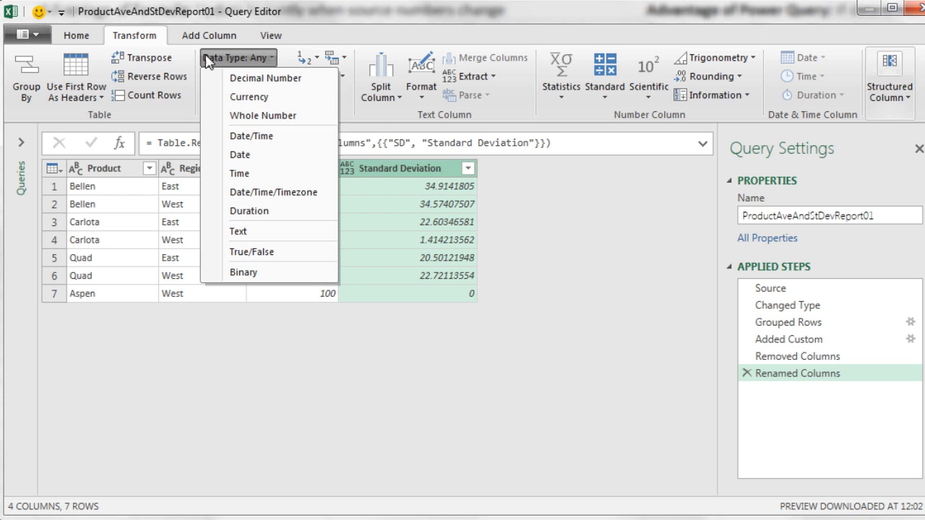
click(93, 36)
click(93, 36)
click(570, 58)
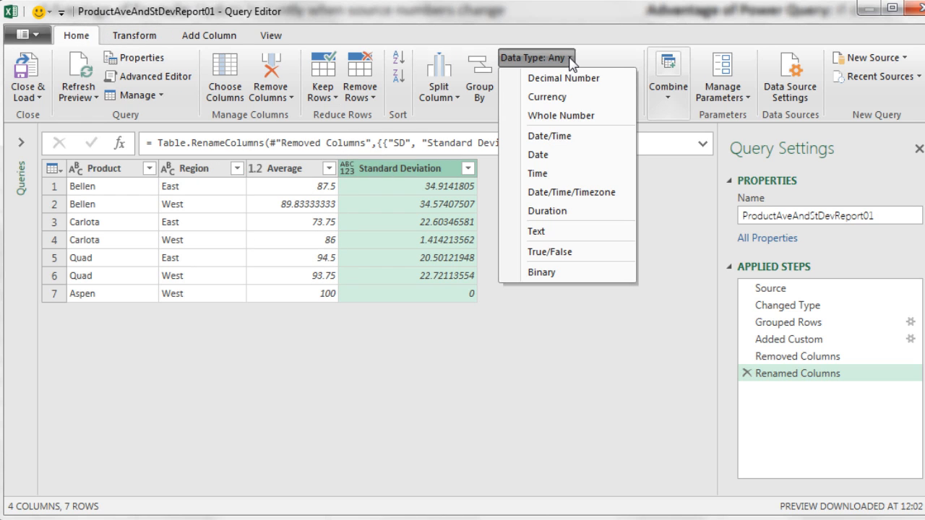
click(570, 58)
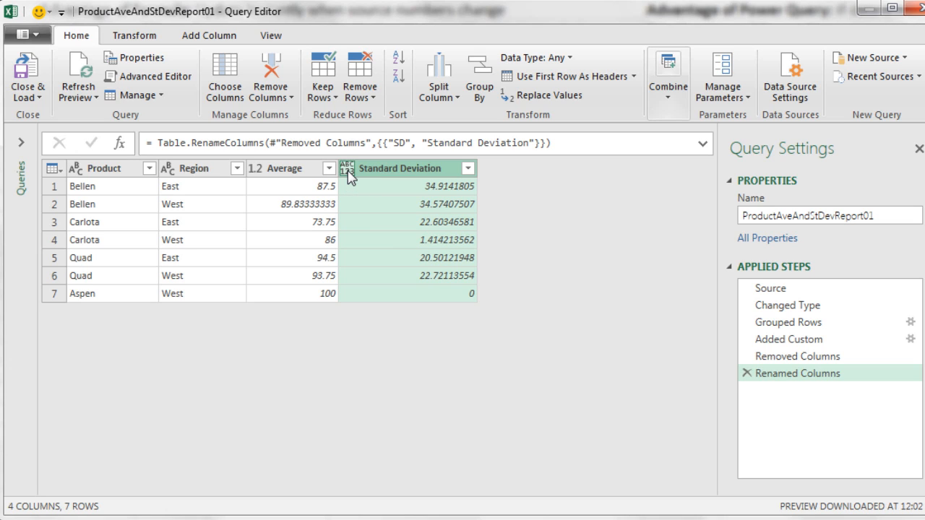
click(348, 169)
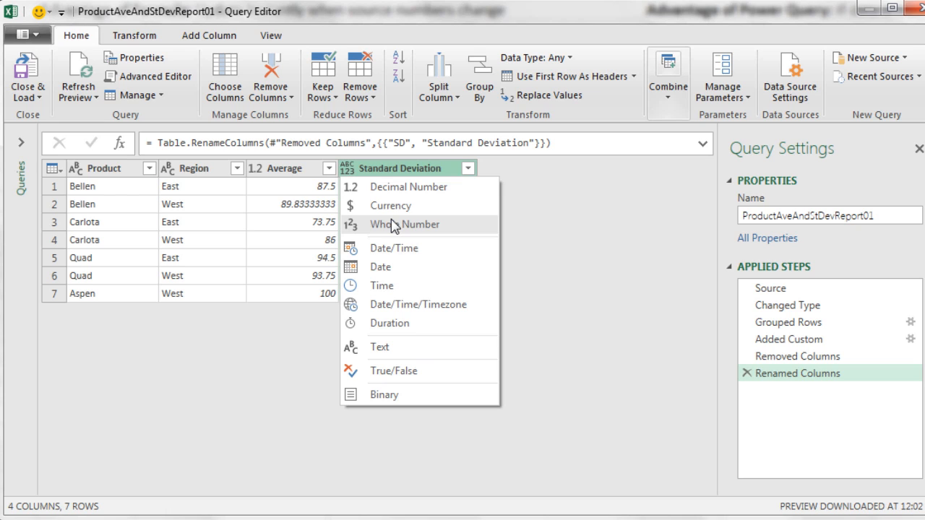
click(390, 189)
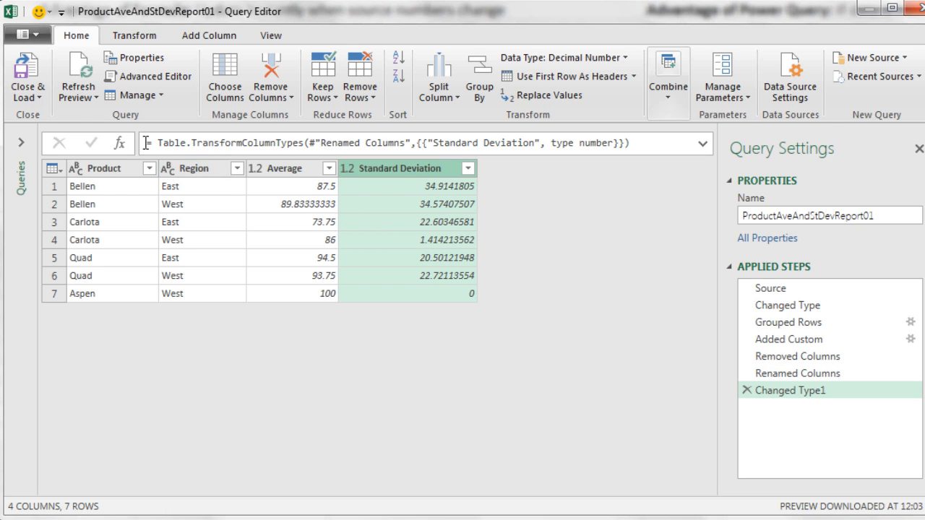
Step: Close the query and load its result as a table on the existing worksheet at cell J12
click(40, 97)
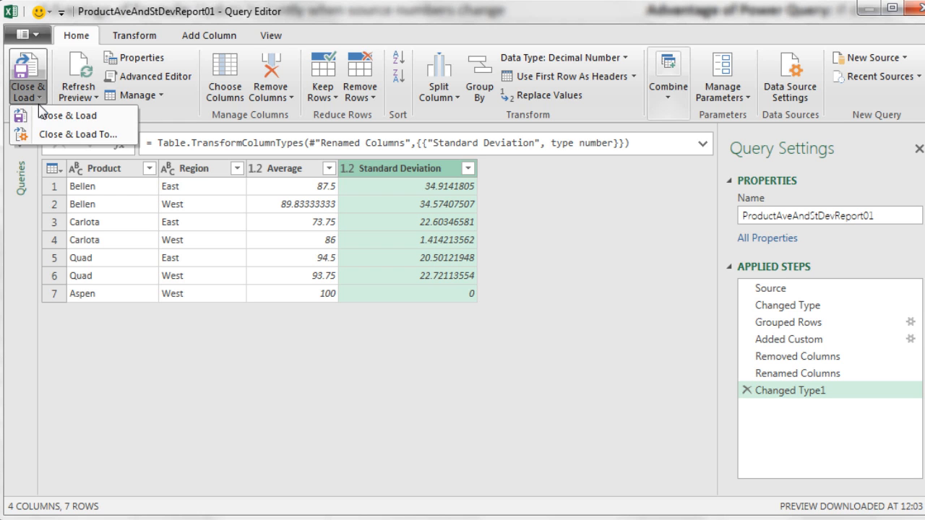
click(51, 139)
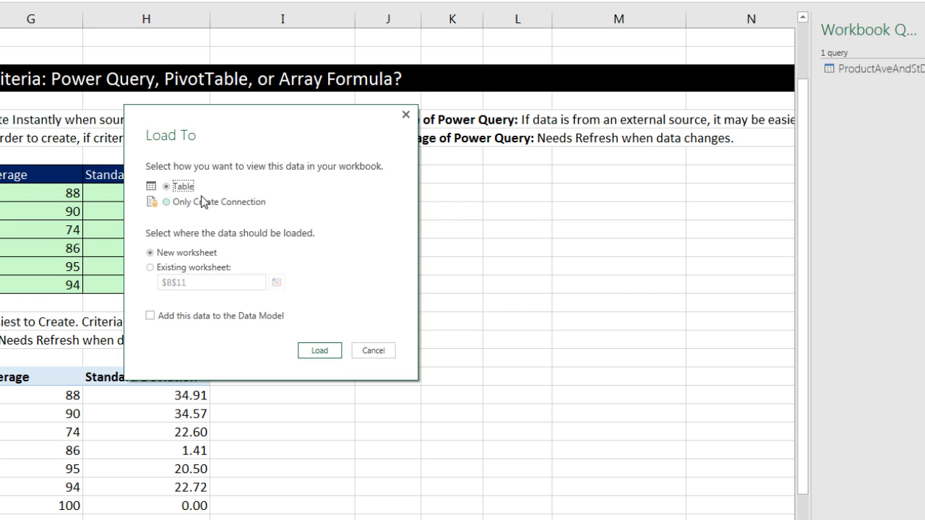
click(151, 267)
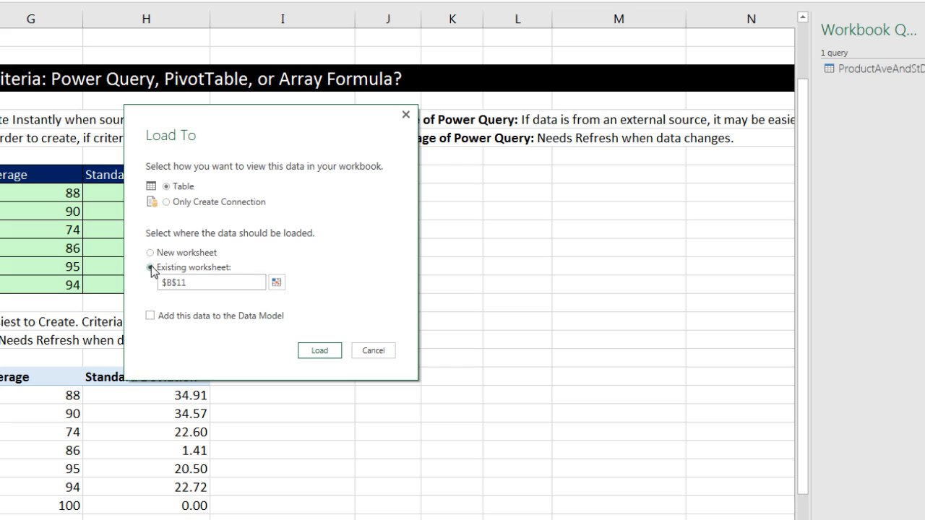
click(277, 284)
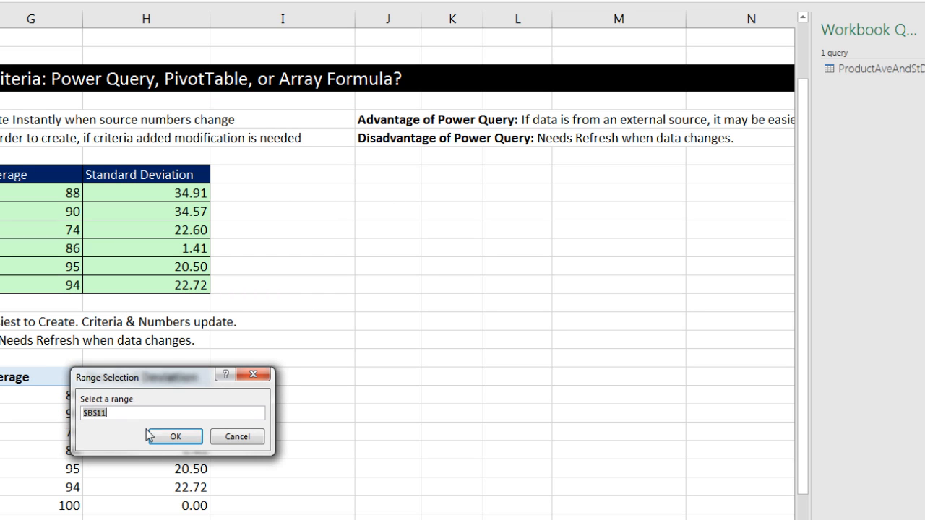
click(388, 180)
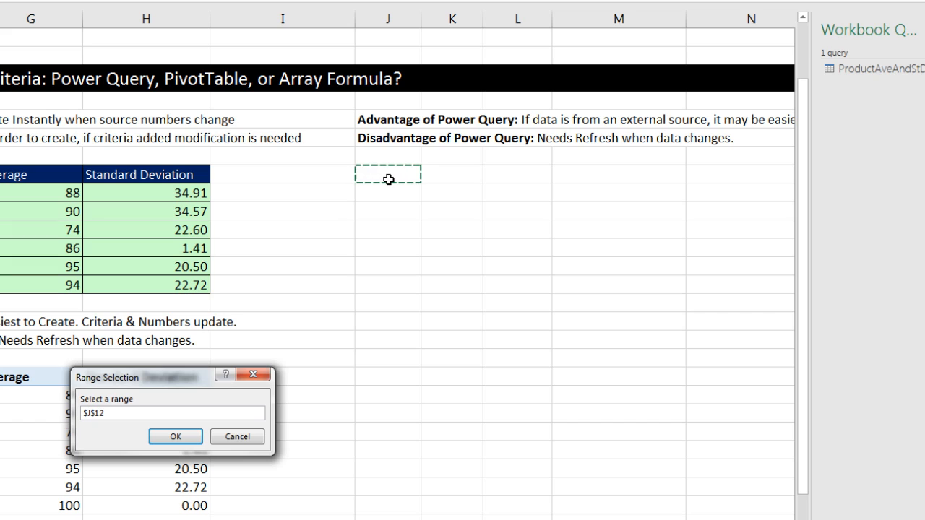
click(182, 436)
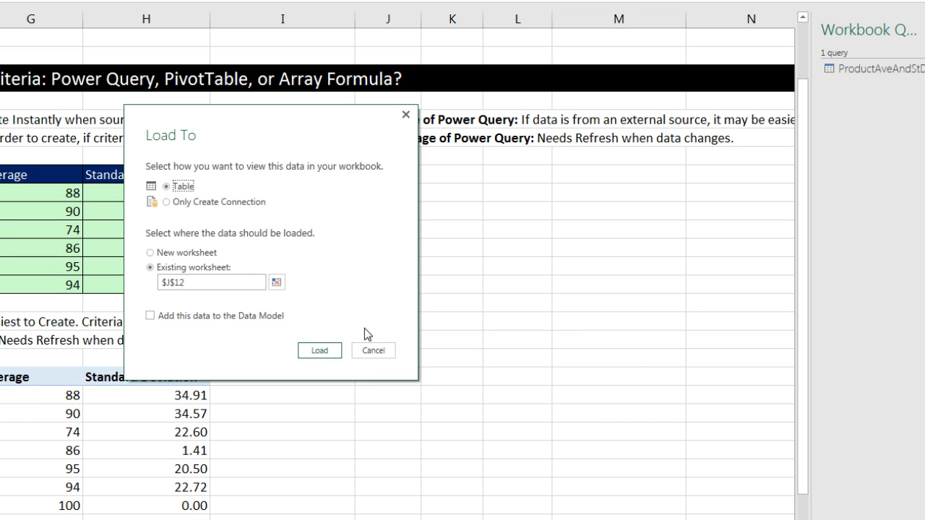
click(321, 350)
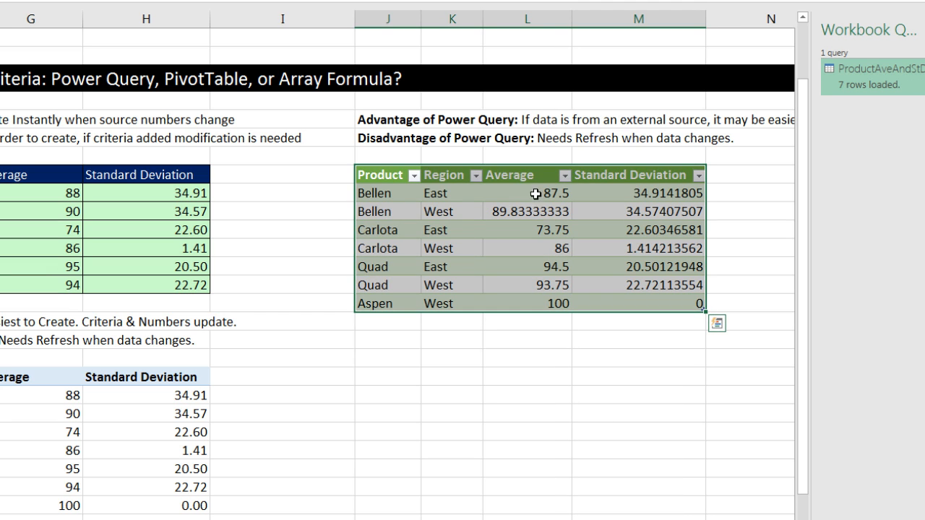
Step: Format the Average values in L13:L19 of the loaded table as Number with 0 decimal places
drag(522, 192, 532, 306)
key(ctrl+1)
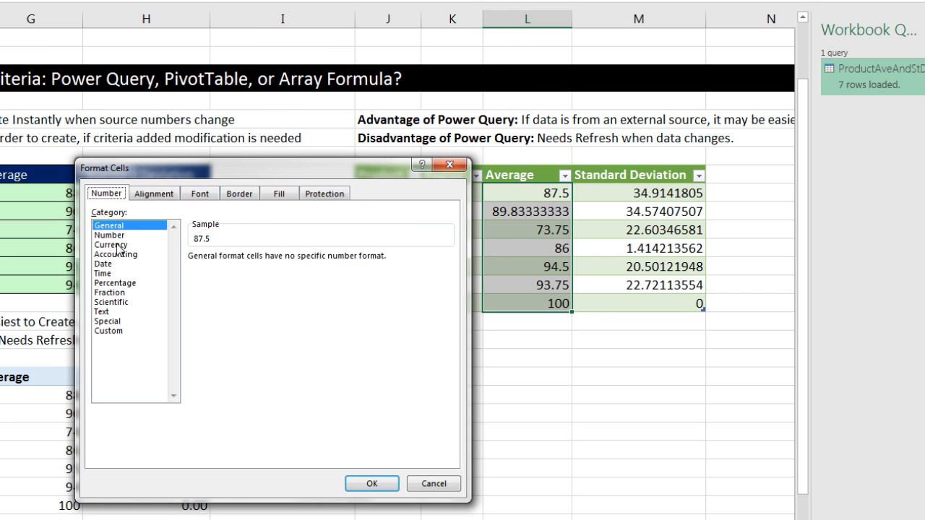
click(112, 235)
click(288, 261)
click(288, 261)
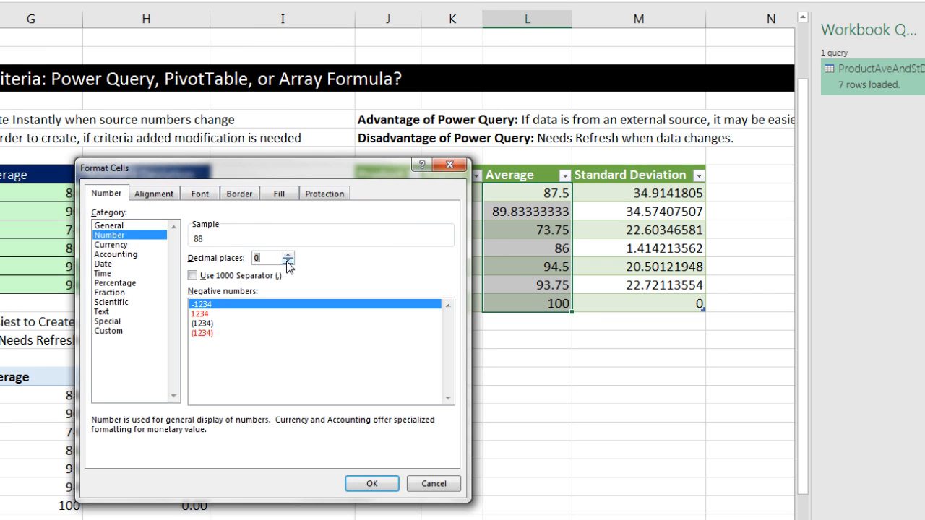
click(372, 486)
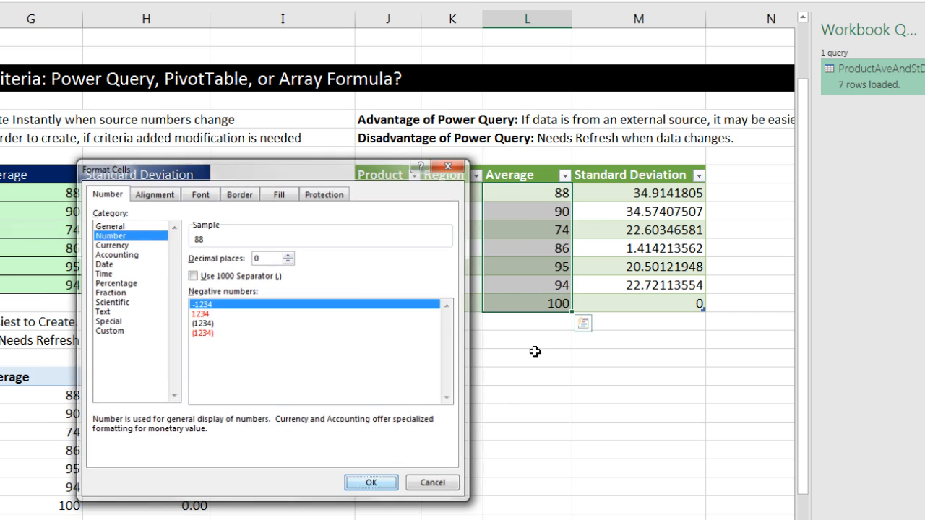
Step: Format the Standard Deviation values in M13:M19 of the loaded table as Number with two decimal places
drag(624, 190, 642, 307)
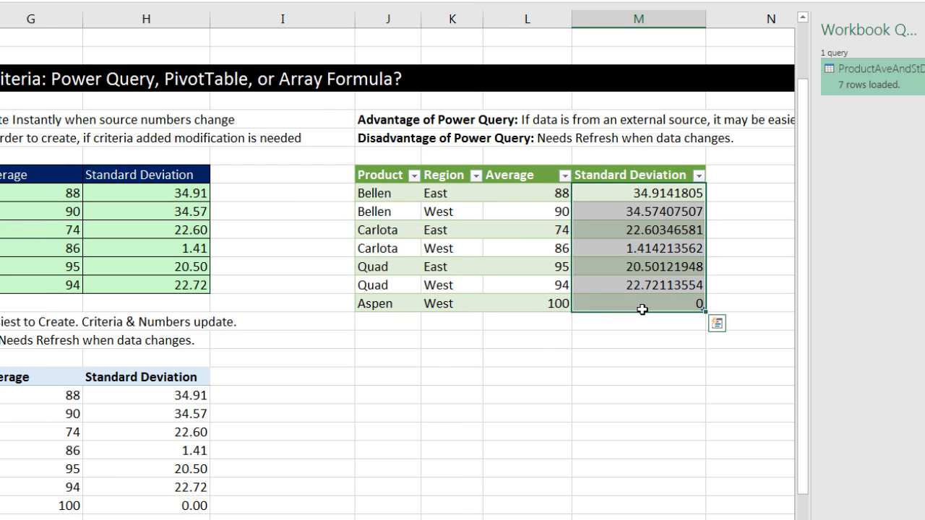
key(ctrl+1)
click(125, 236)
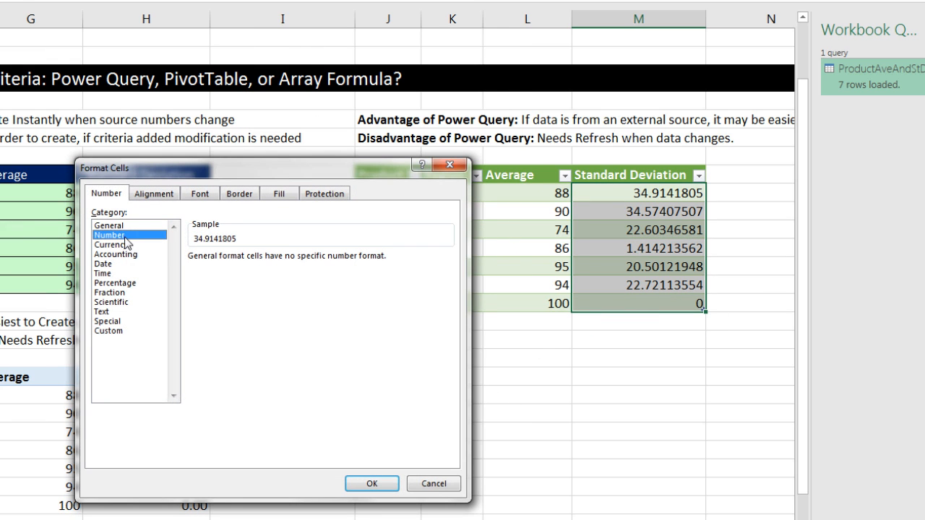
click(371, 484)
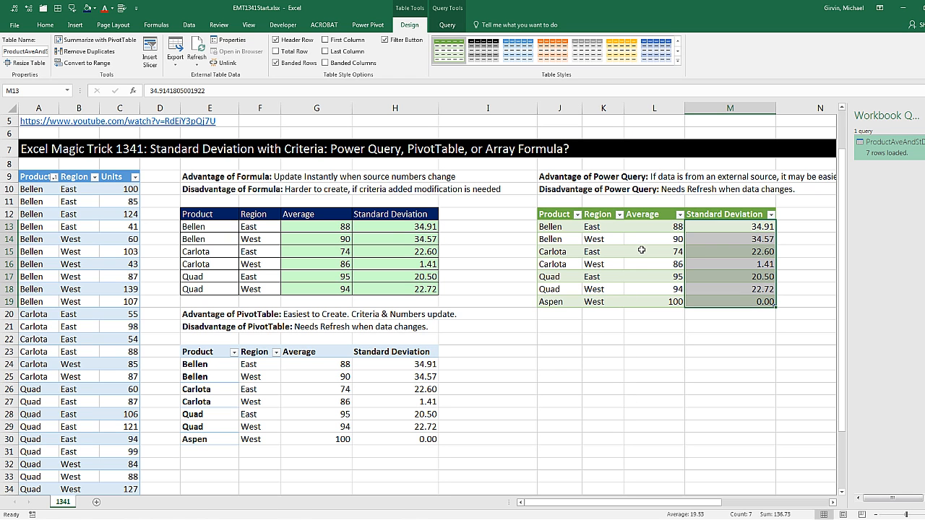
click(641, 250)
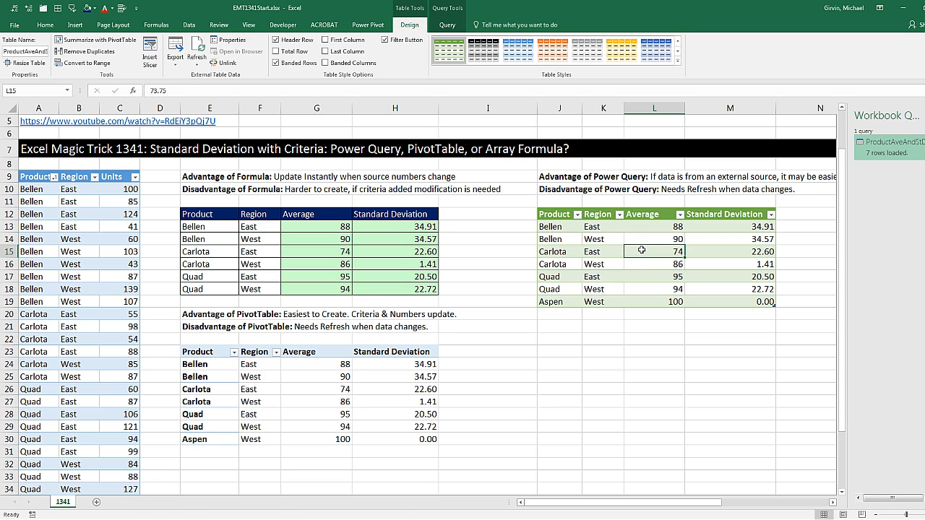
Step: Create a new Power Query query from the Product, Region and Units source table
click(80, 201)
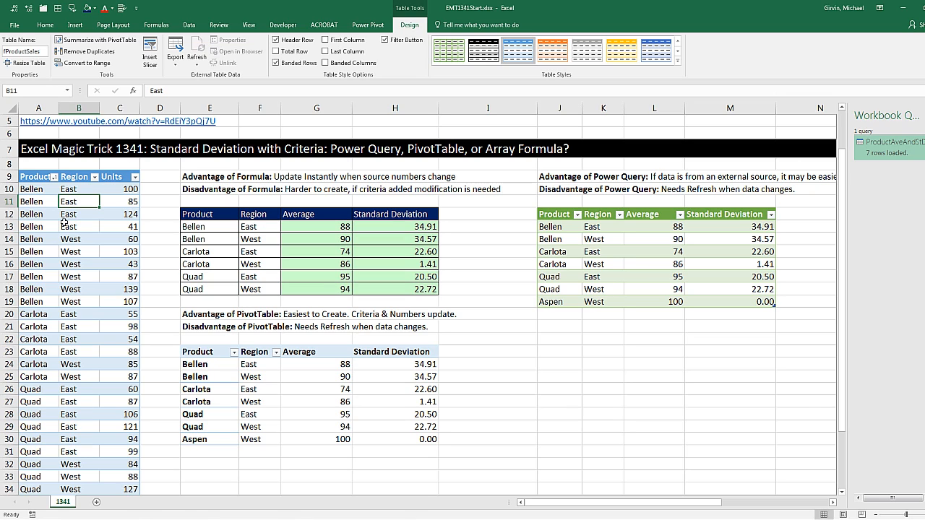
click(189, 25)
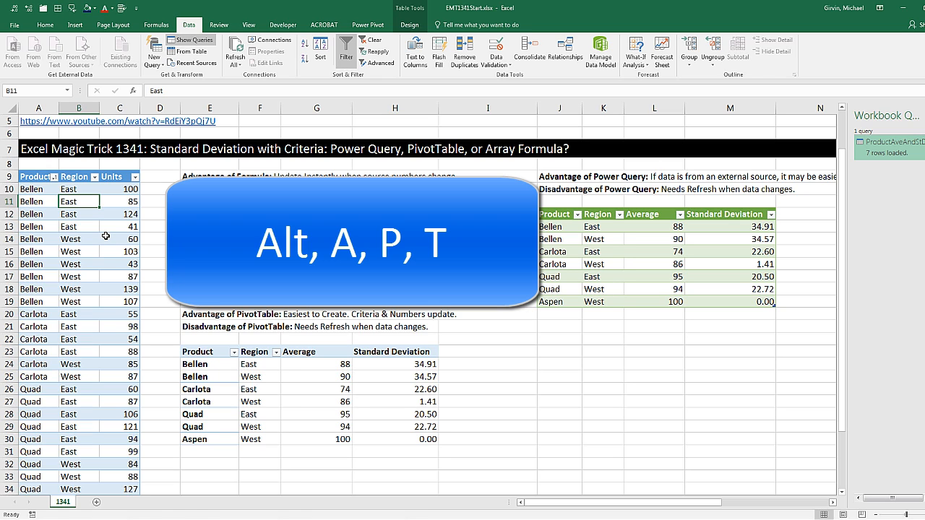
key(alt)
key(a)
key(p)
key(t)
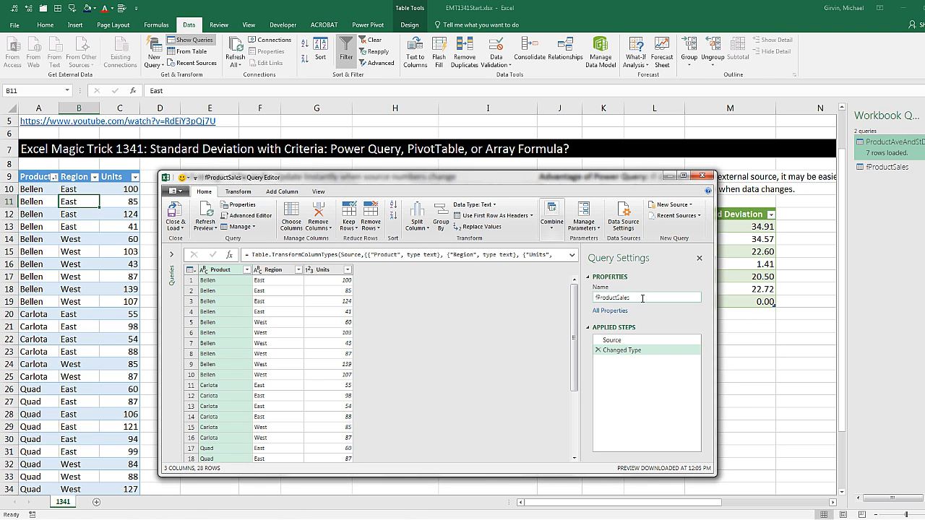
Step: Rename the new query as ProductAveAndStDevReport02
double_click(642, 299)
text(ProductAveAndStDevReport02)
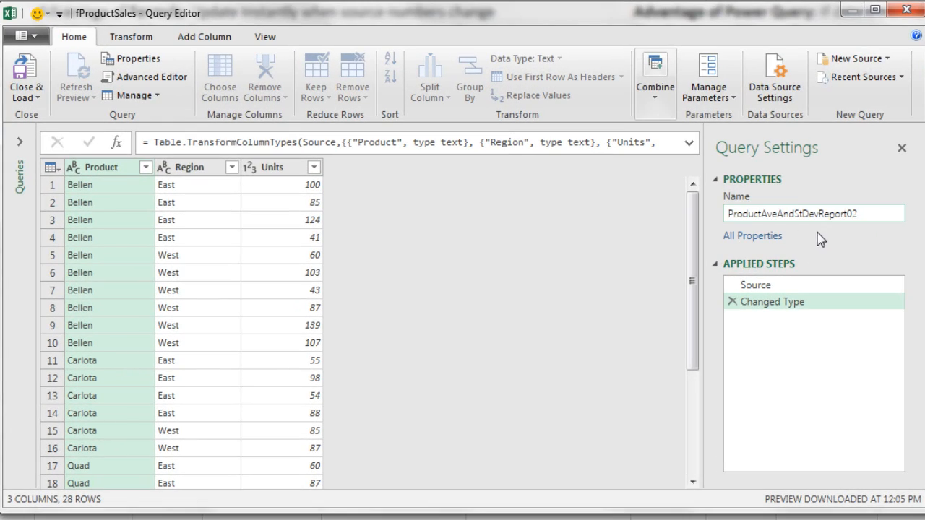
key(Return)
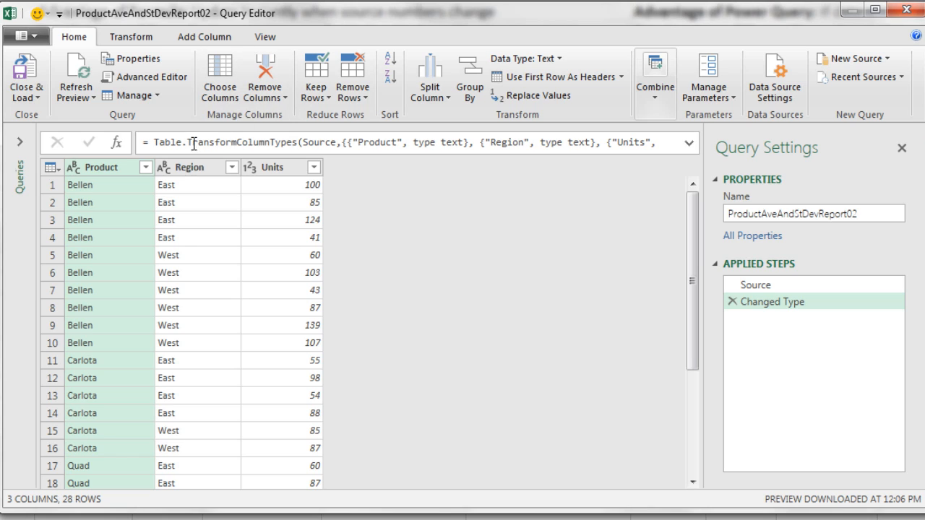
Step: Set up a Group By on Product and Region with an Average column that averages Units
key(shift)
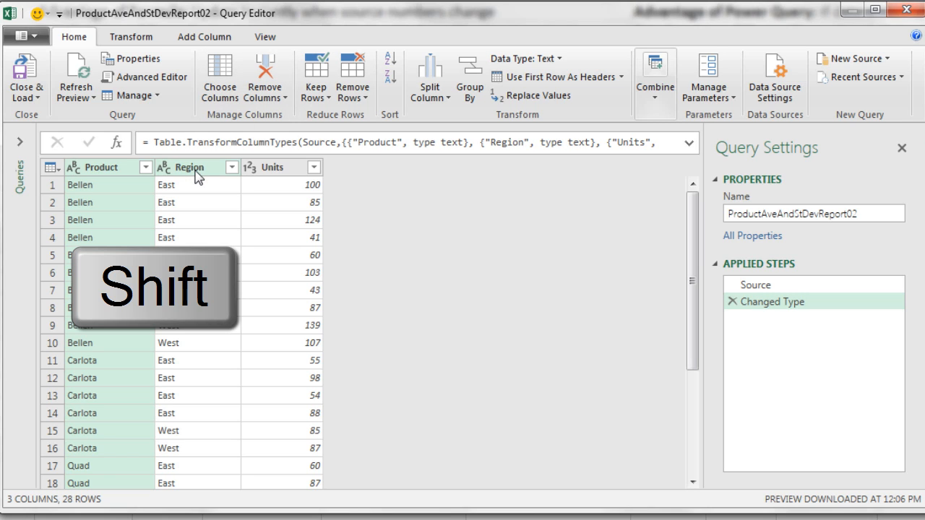
shift+click(197, 174)
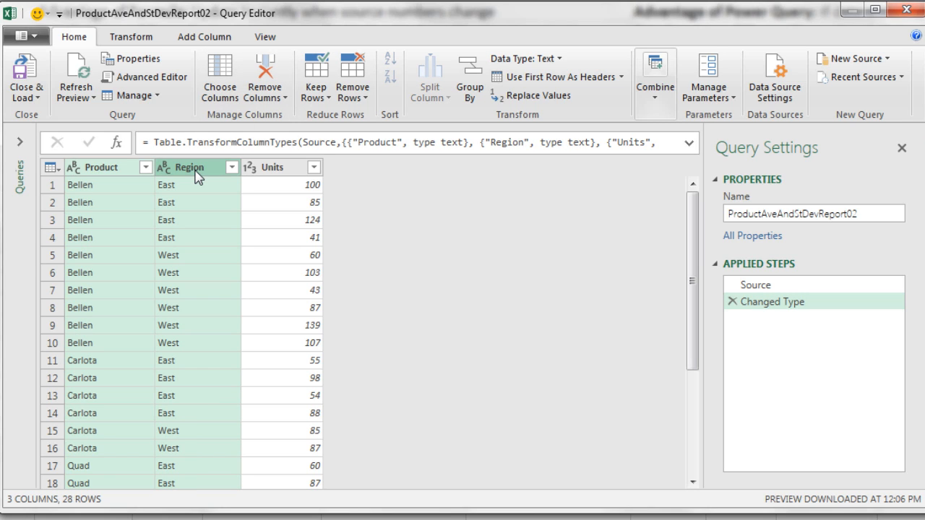
click(473, 91)
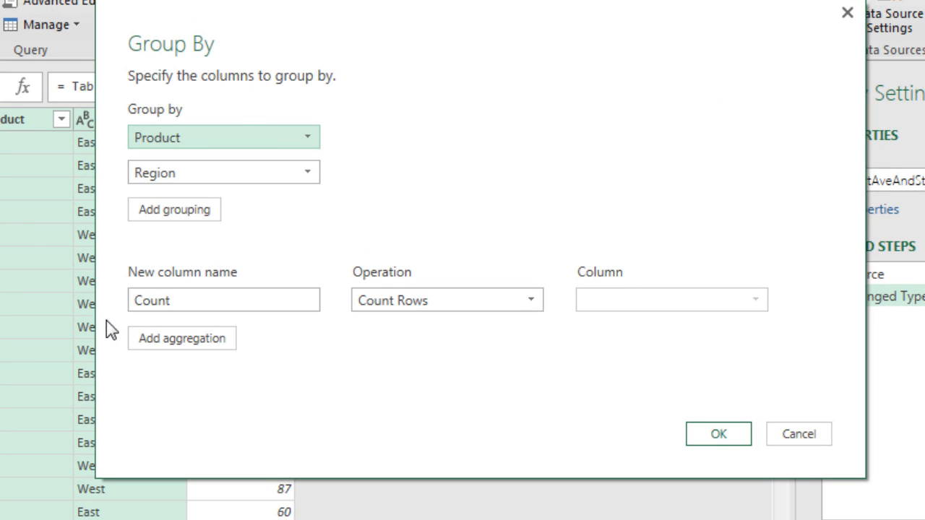
click(213, 302)
drag(213, 301, 109, 303)
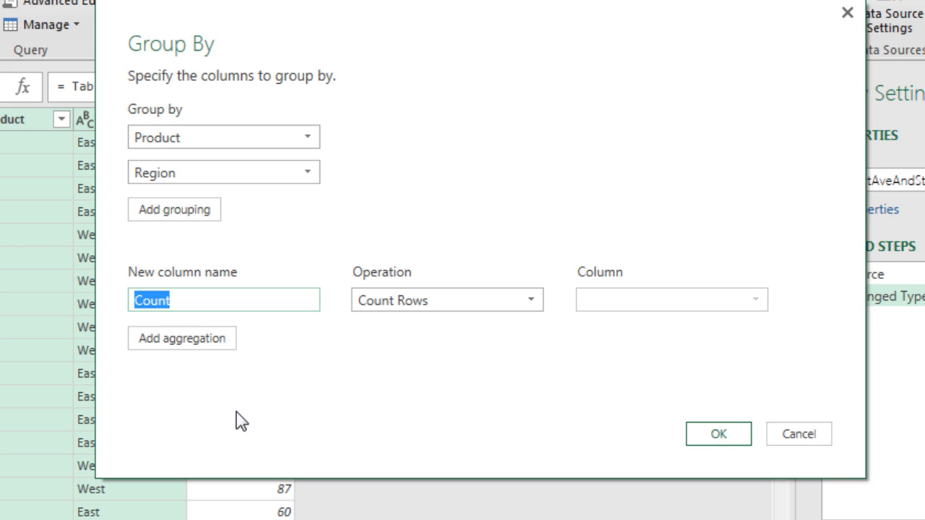
text(Average)
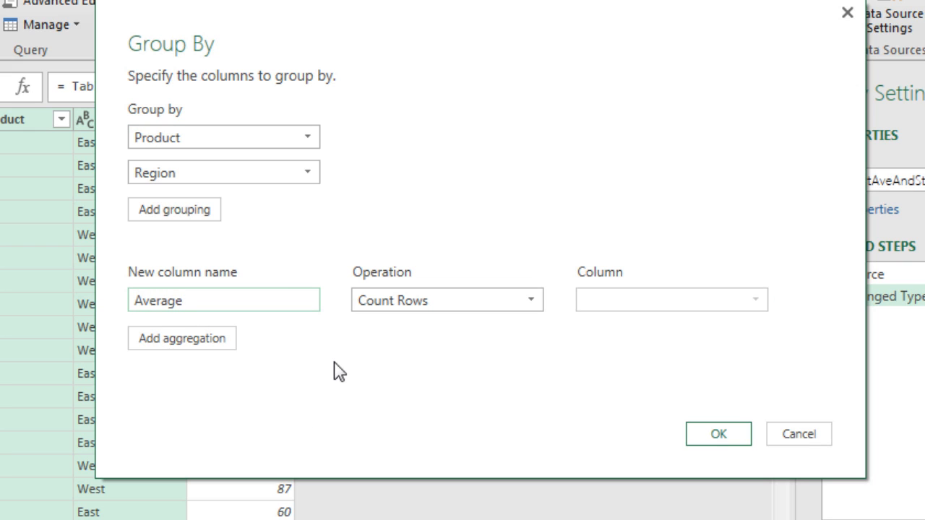
click(530, 301)
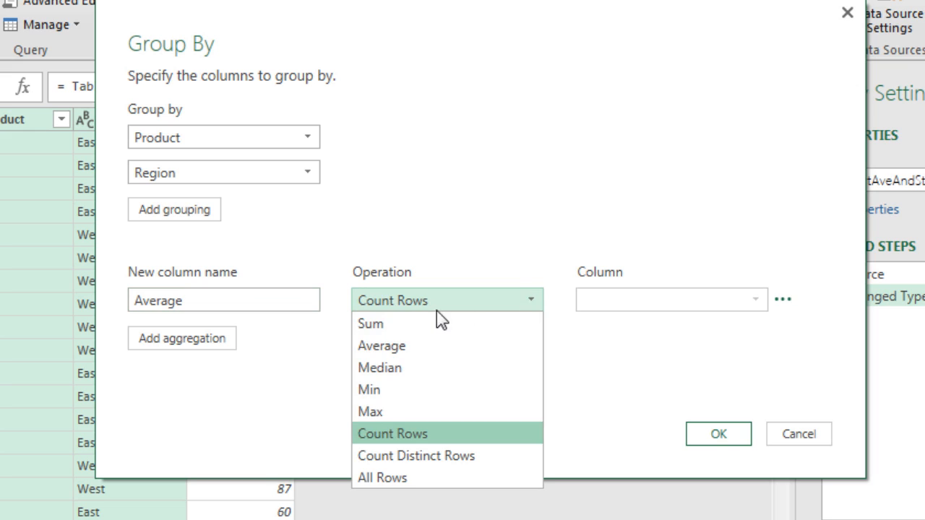
click(406, 348)
click(658, 300)
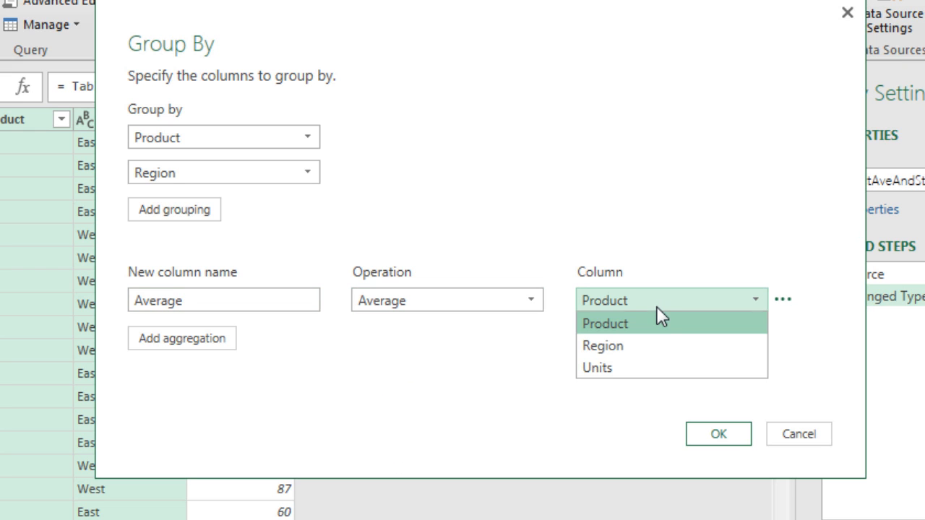
click(598, 369)
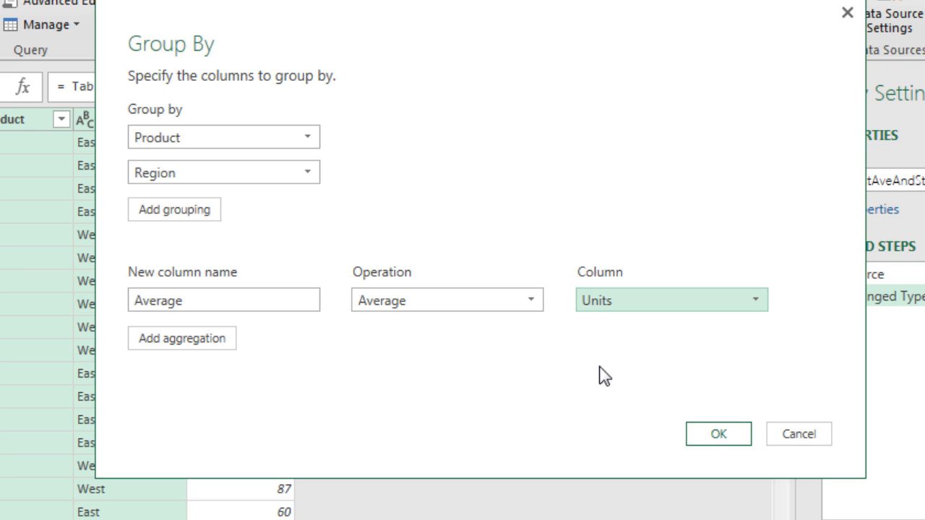
Step: Add a second aggregation named Standard Deviation, using Average of Units as its operation, and apply the grouping
click(202, 346)
click(200, 337)
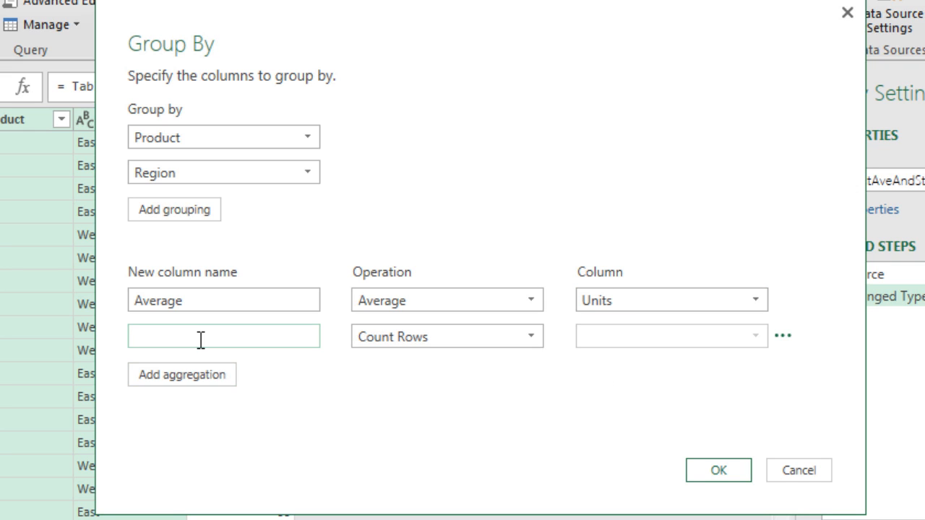
text(Standard Deviation)
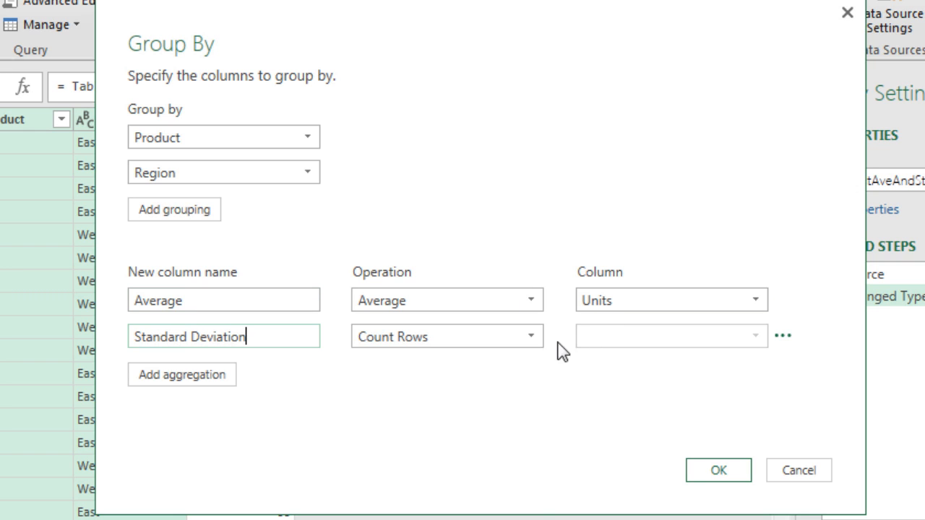
click(528, 338)
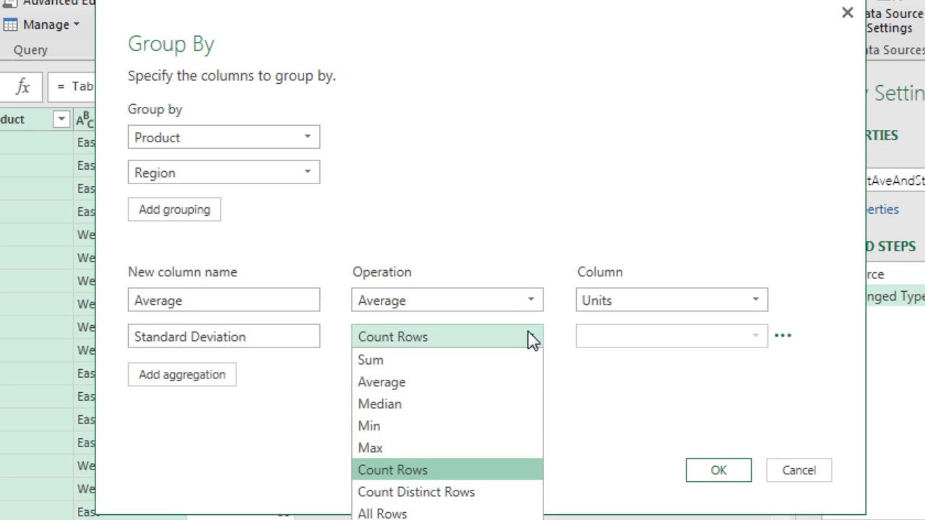
click(391, 383)
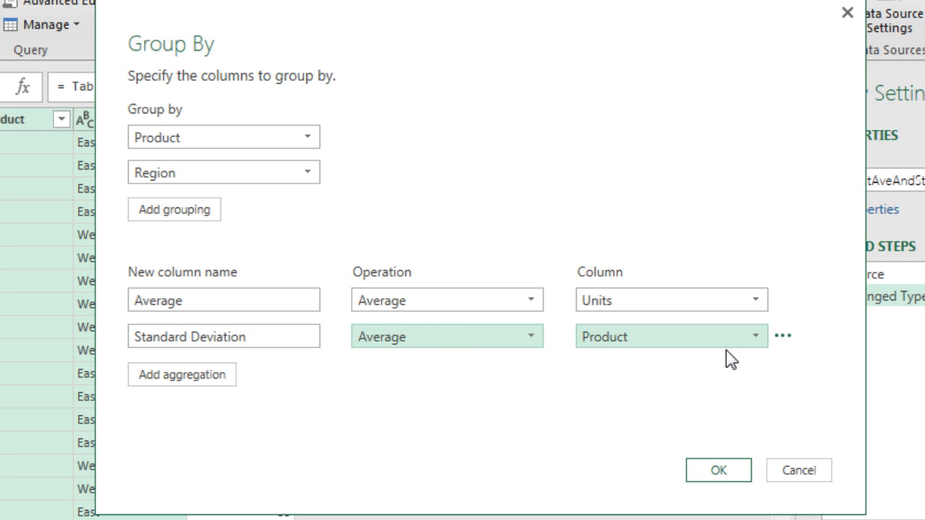
click(756, 337)
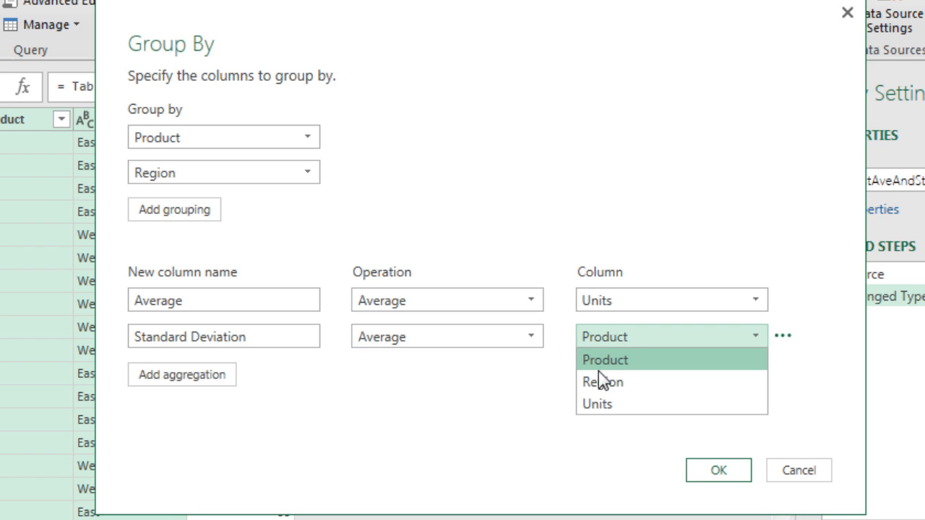
click(598, 404)
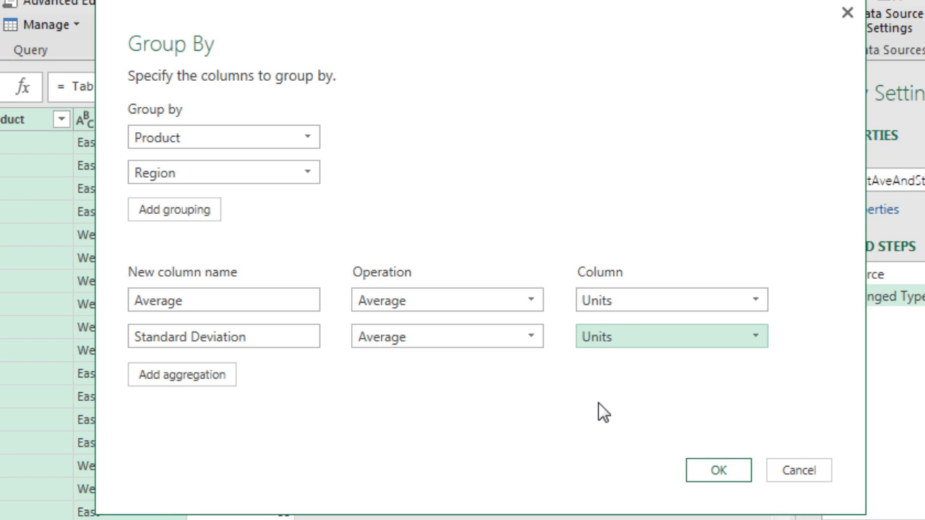
click(718, 471)
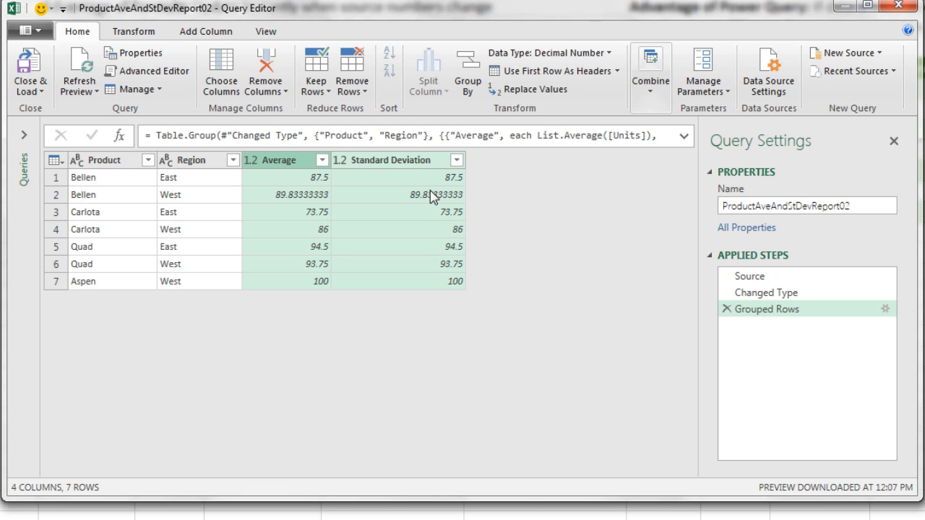
Step: Open the query's M code in the Advanced Editor and widen the editor window to show the long lines
click(268, 31)
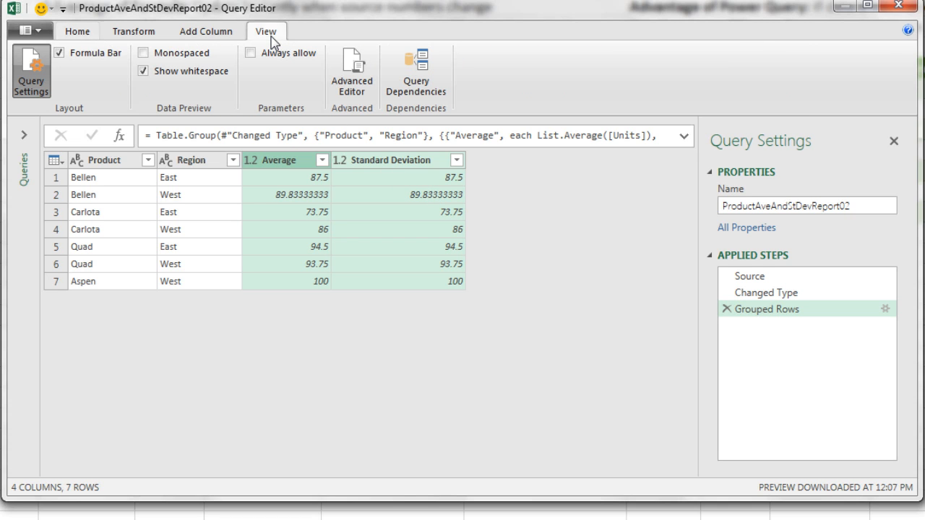
click(356, 96)
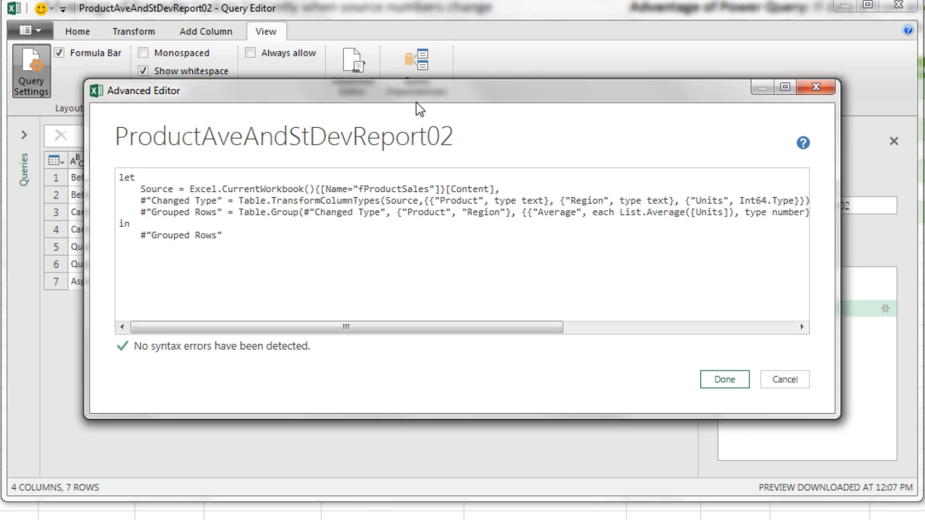
drag(417, 102, 324, 46)
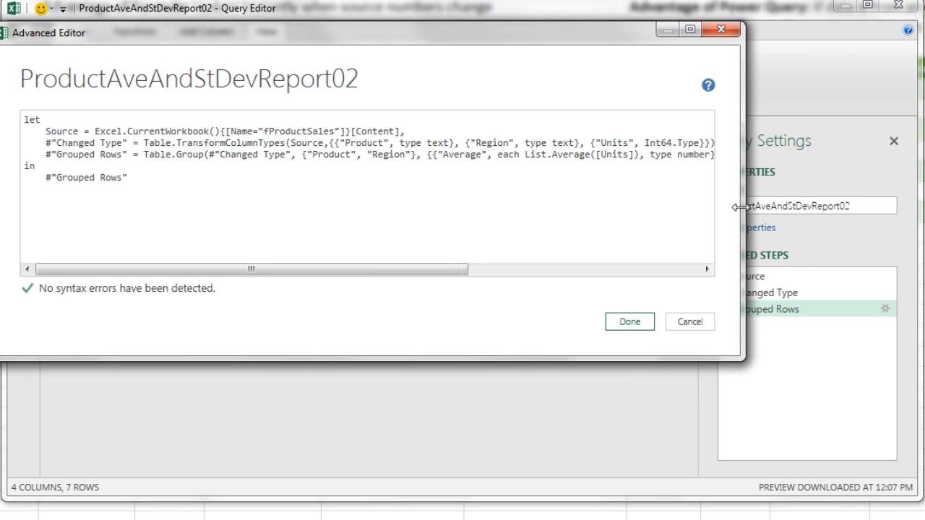
drag(737, 206, 924, 209)
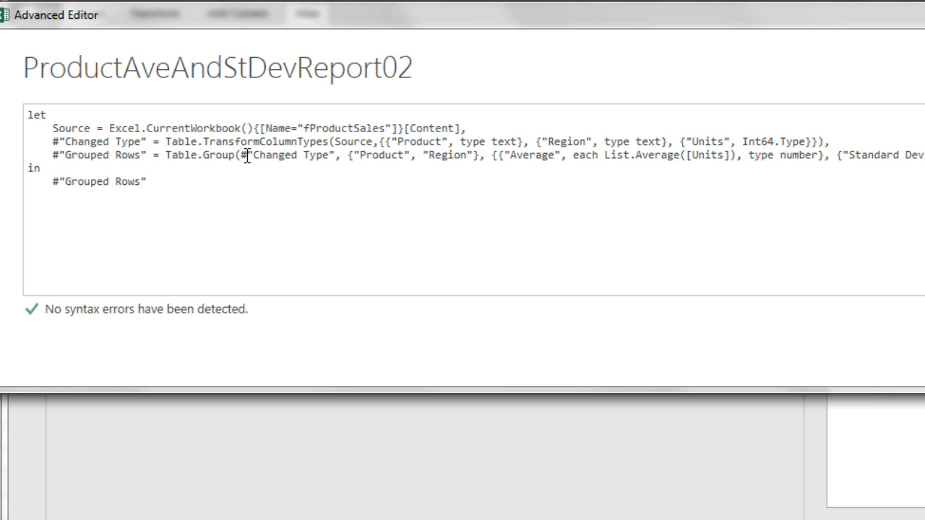
Step: Examine the Table.Group arguments: the source step, the grouping columns and the list of aggregations with their List.Average functions
drag(236, 155, 337, 153)
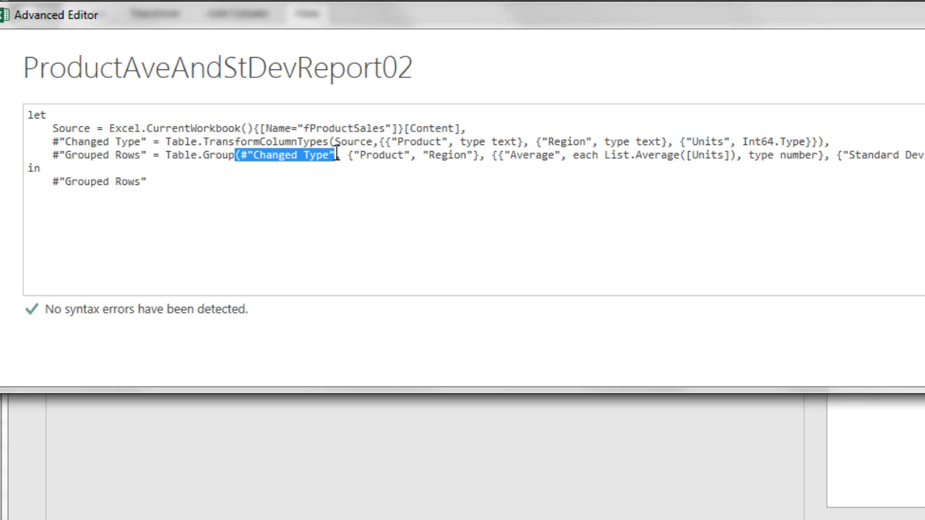
drag(348, 156, 471, 153)
drag(494, 157, 480, 157)
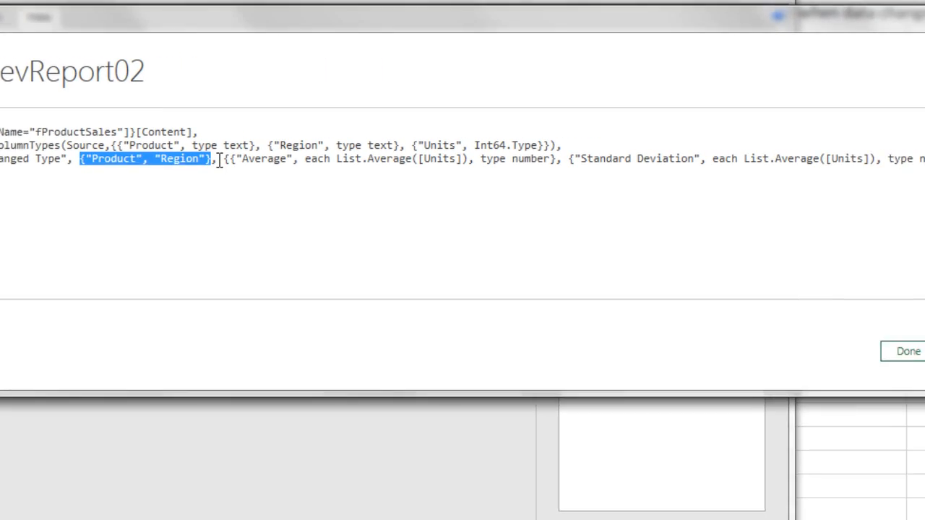
click(485, 156)
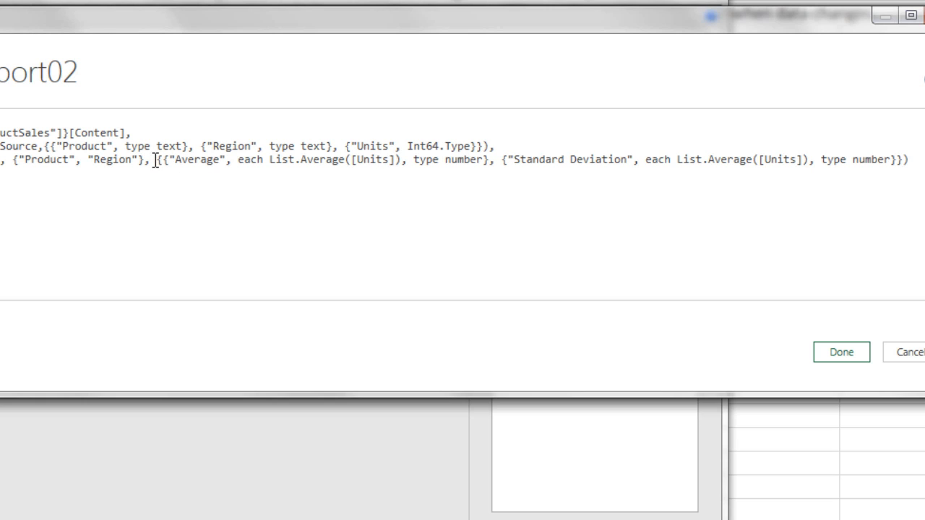
drag(155, 159, 905, 159)
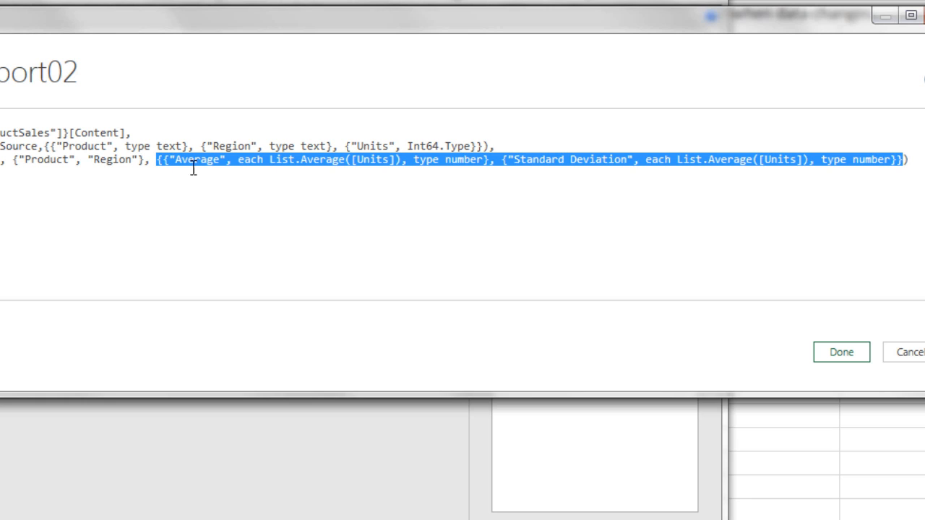
click(164, 160)
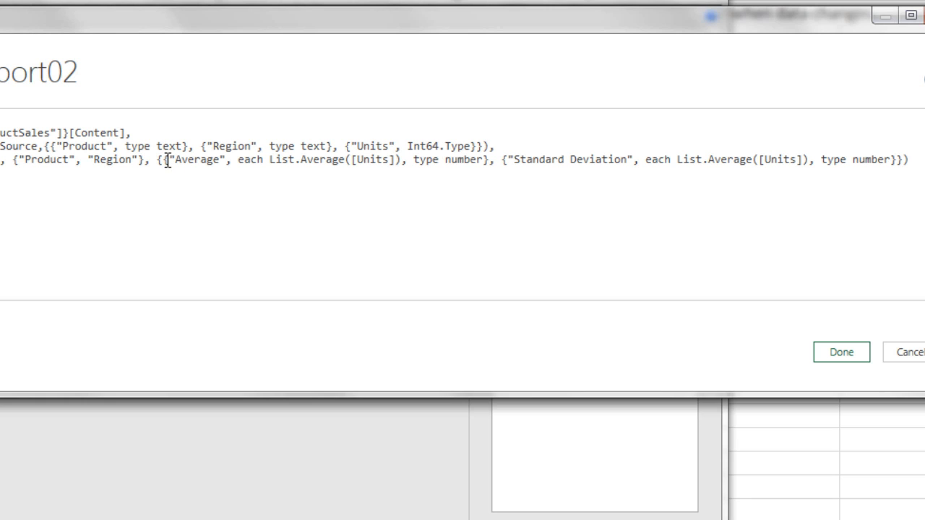
drag(167, 159, 499, 172)
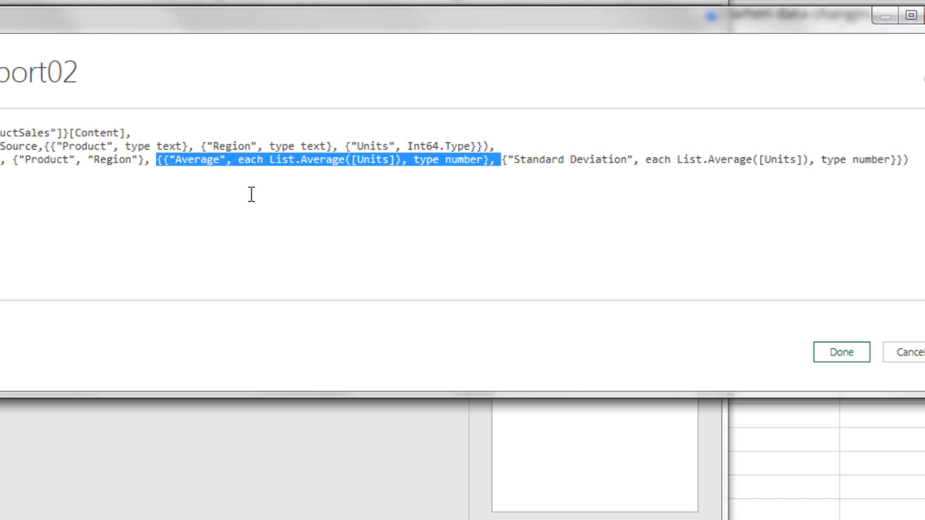
click(202, 160)
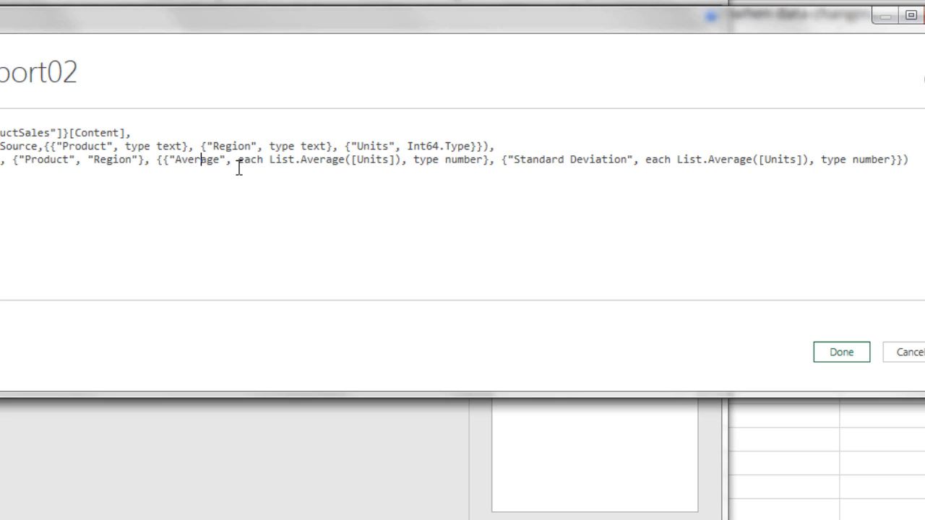
drag(268, 163, 405, 160)
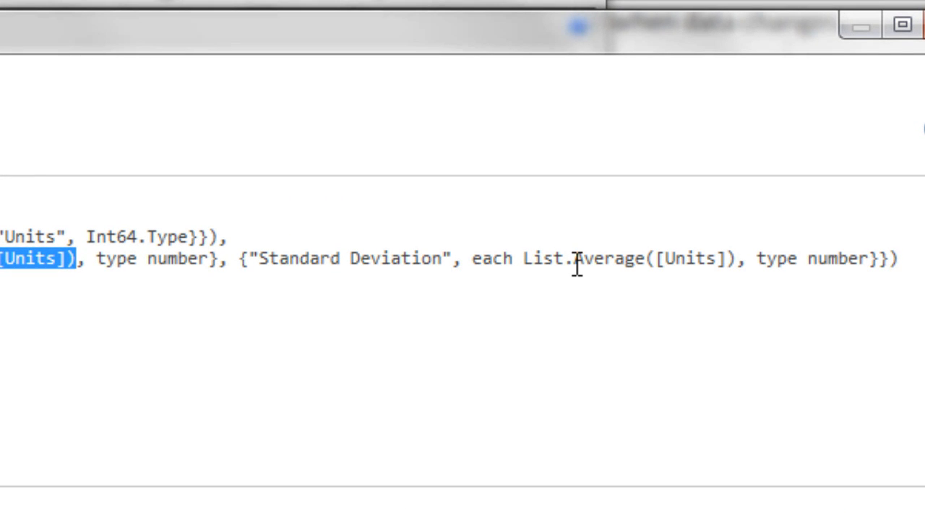
Step: Change the Standard Deviation column's function in the Grouped Rows code to List.StandardDeviation
drag(578, 265, 646, 254)
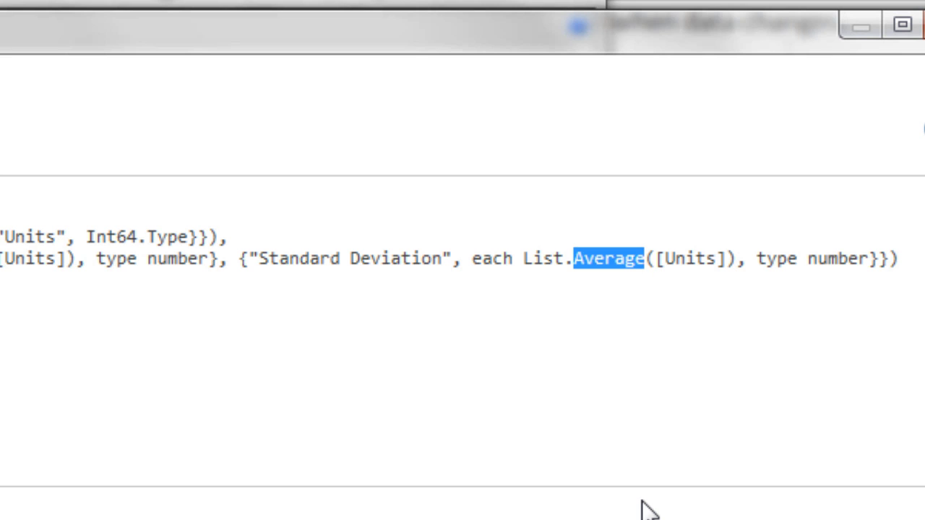
text(StandardDeviati)
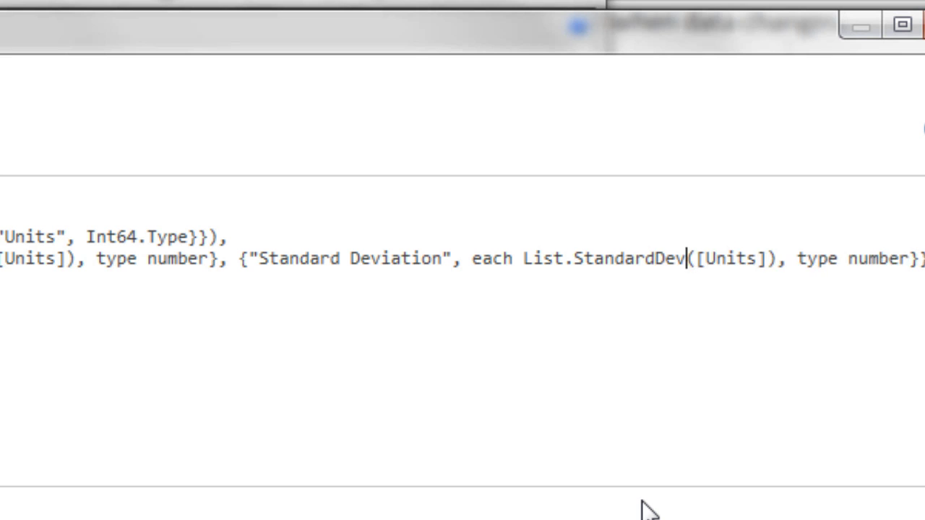
text(on)
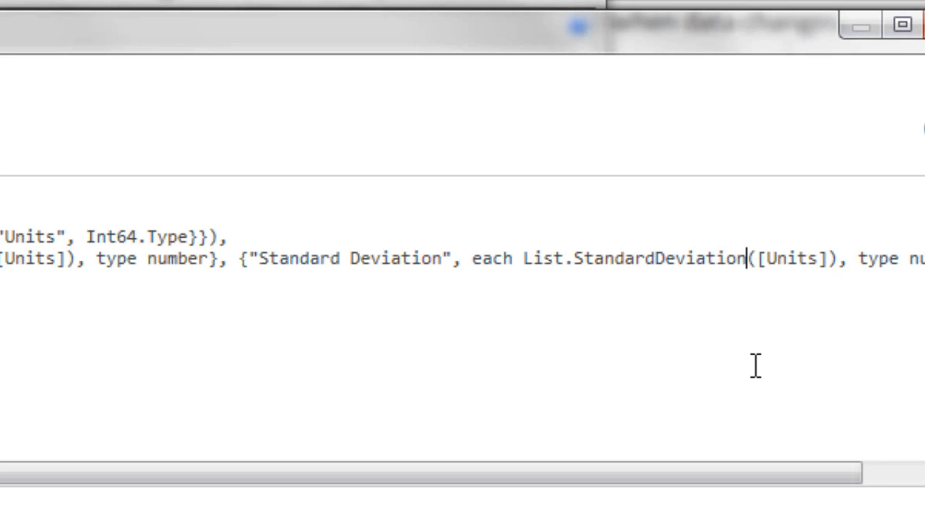
Step: Widen the Advanced Editor window and accept the edited M code
click(523, 263)
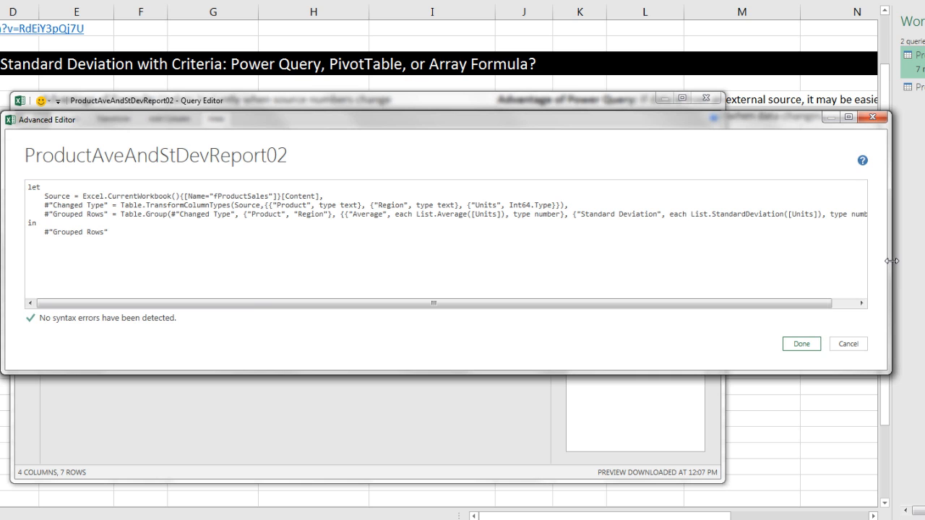
drag(892, 261, 923, 268)
click(841, 345)
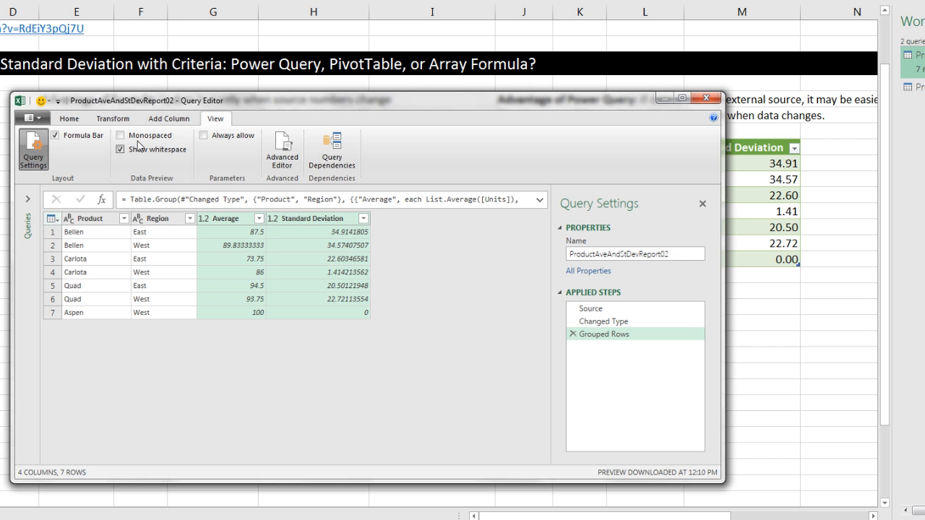
Step: Close the query and load it as a table to cell J23 of the existing worksheet
click(73, 120)
click(32, 162)
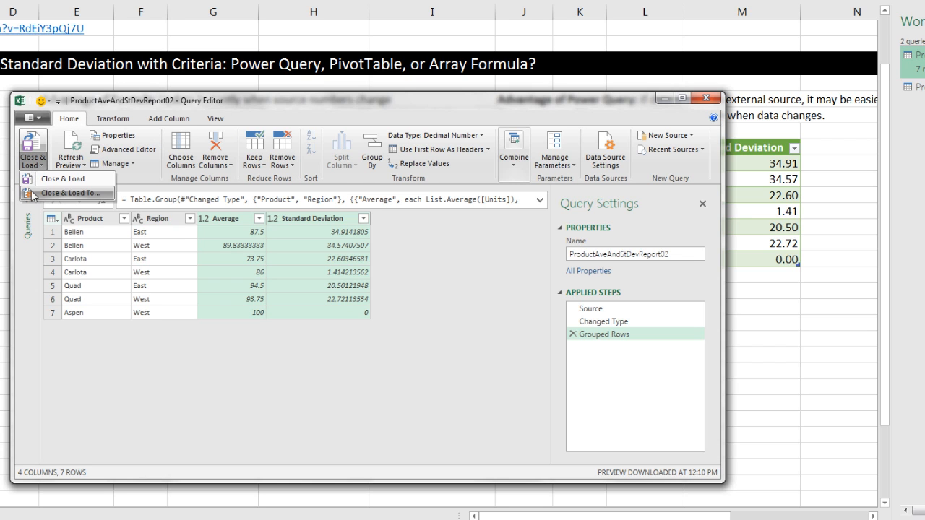
click(35, 197)
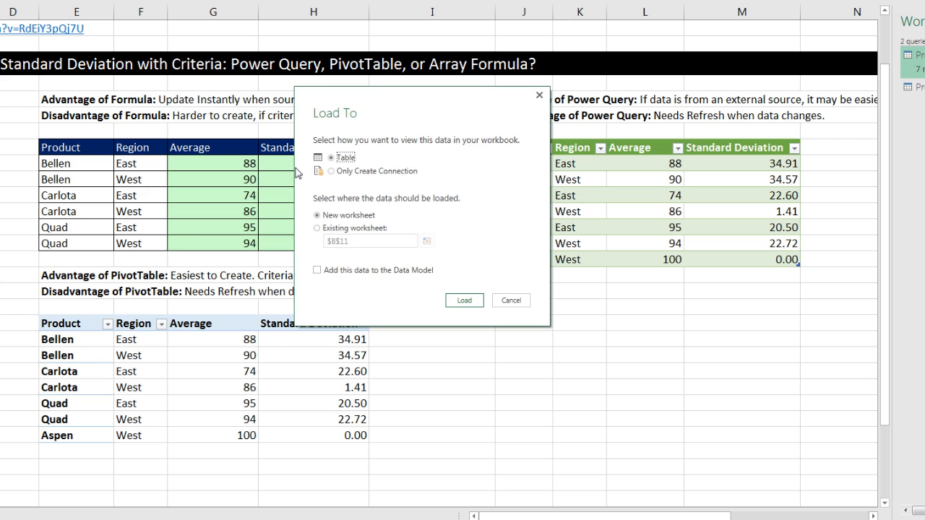
click(321, 228)
click(425, 243)
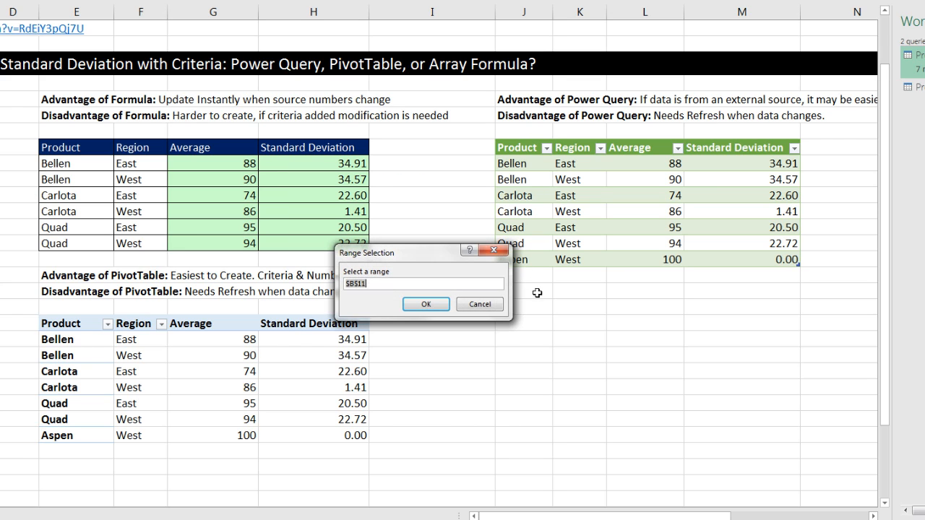
click(523, 318)
click(425, 305)
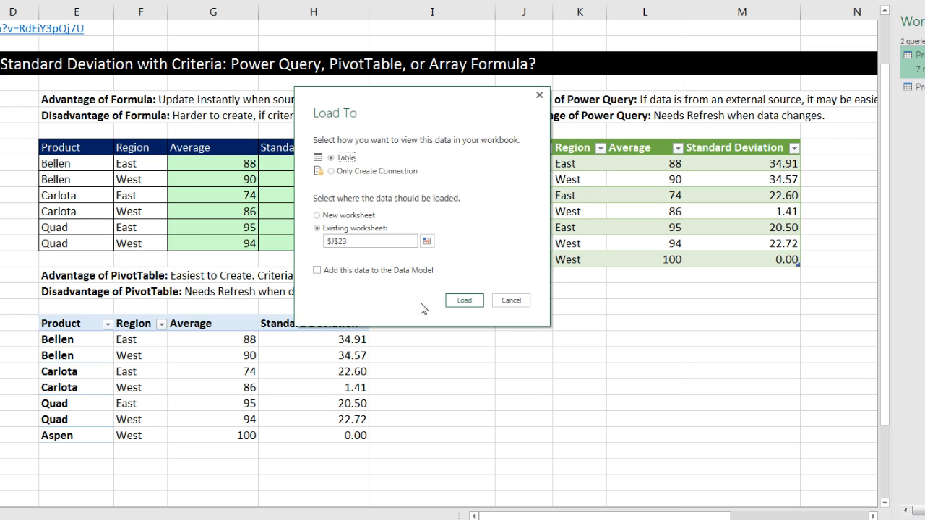
click(452, 302)
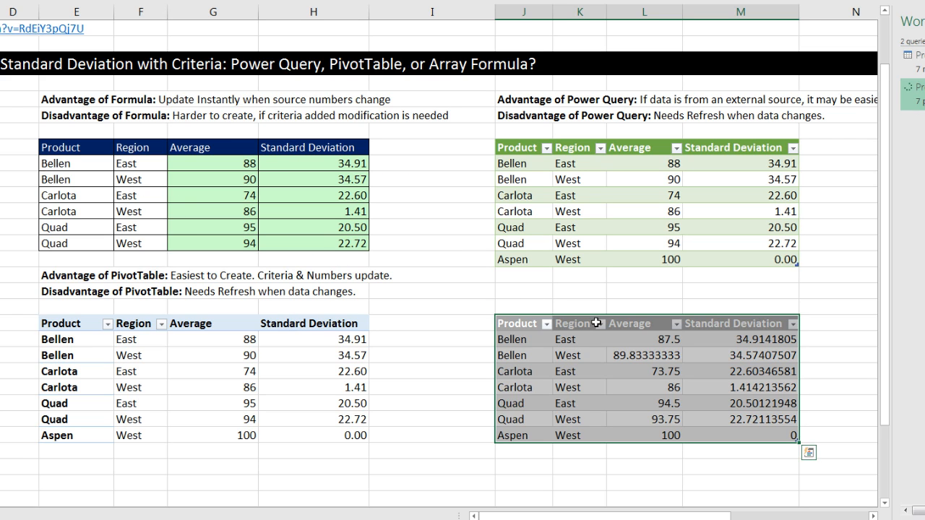
Step: Format the Average column of the new query table as Number with 0 decimal places
drag(644, 339, 645, 435)
key(ctrl+1)
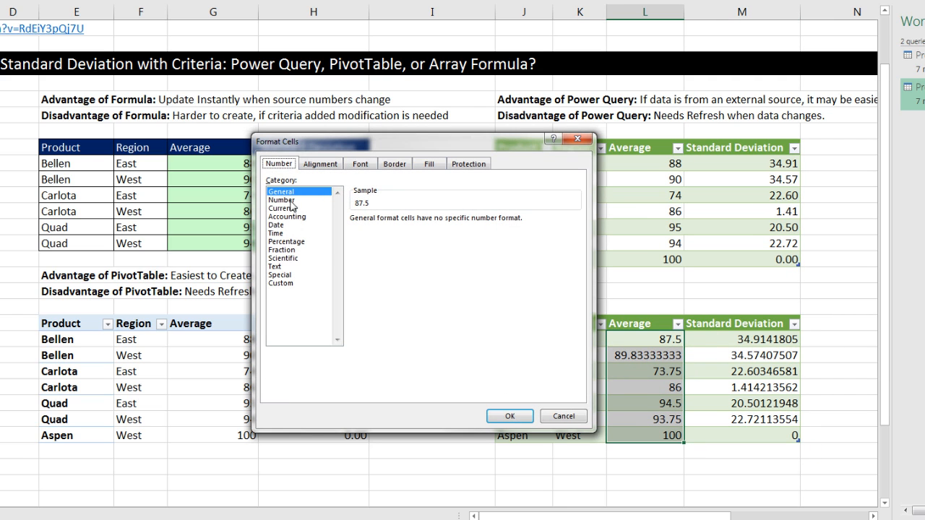
click(291, 201)
click(438, 223)
click(437, 223)
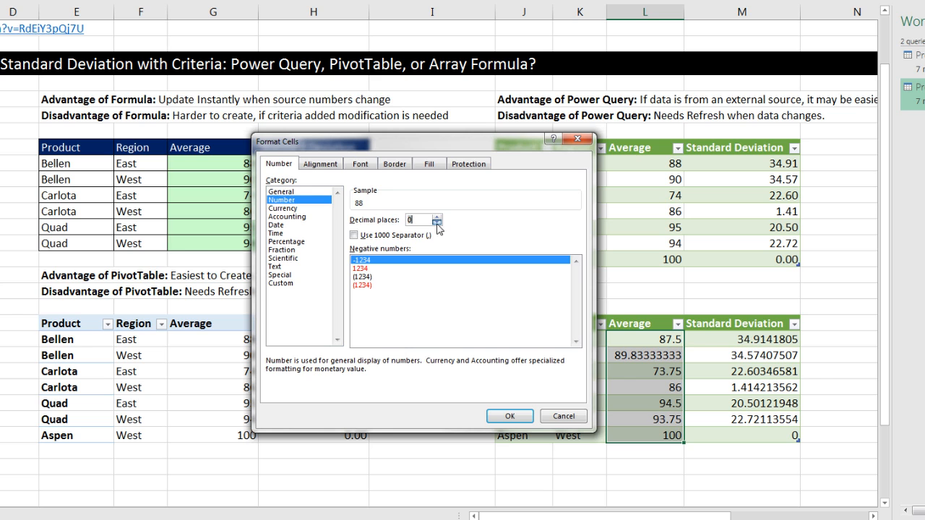
click(510, 419)
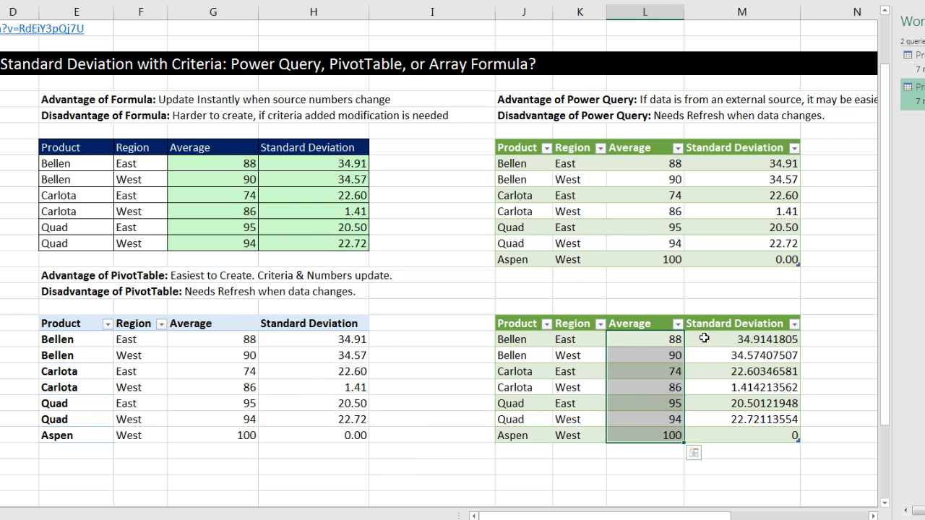
Step: Format the Standard Deviation column of the new query table as Number with 2 decimal places
drag(700, 339, 718, 434)
key(ctrl+1)
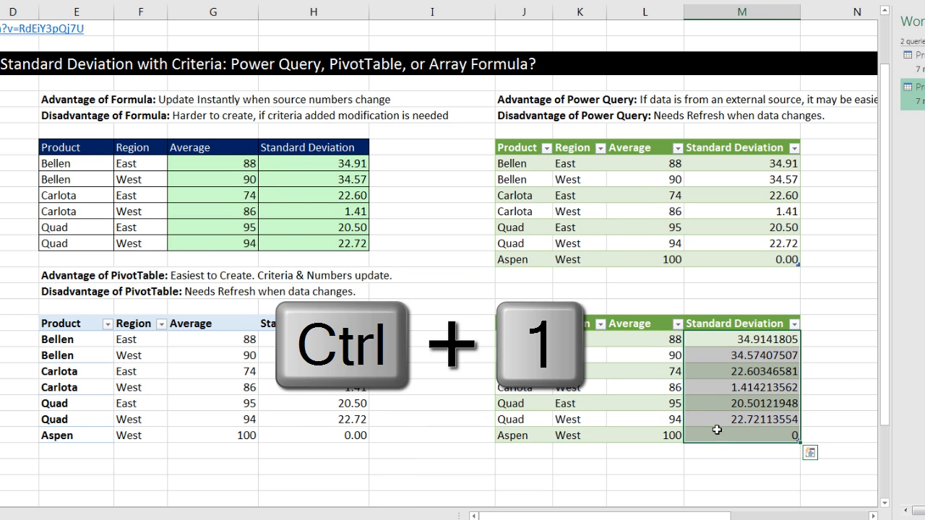
click(293, 200)
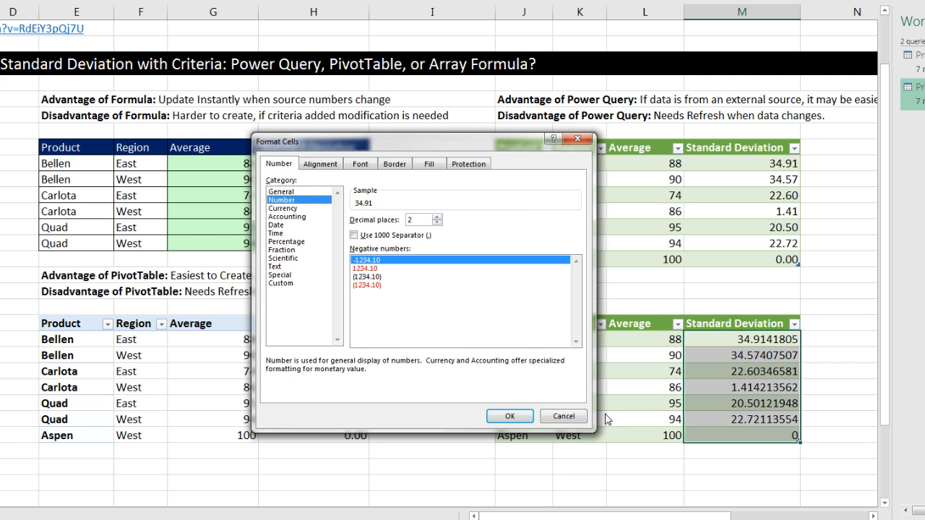
click(528, 419)
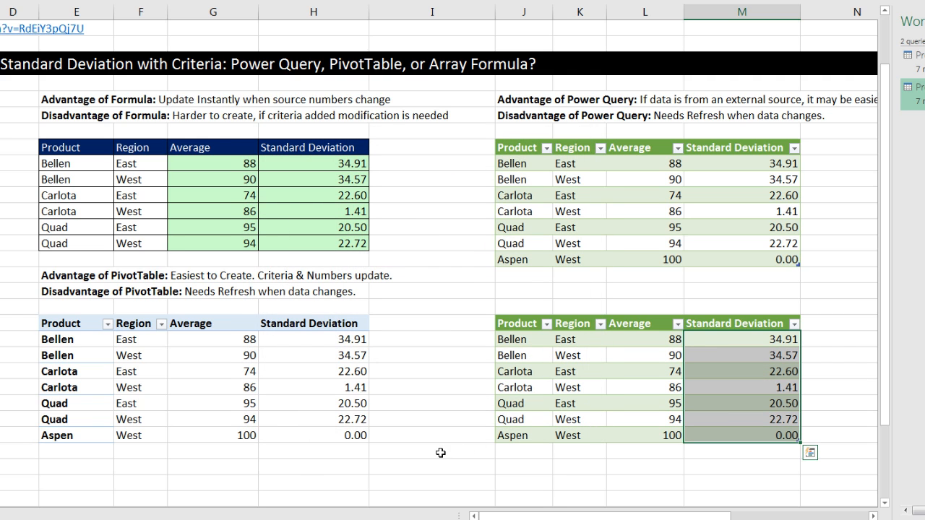
click(441, 451)
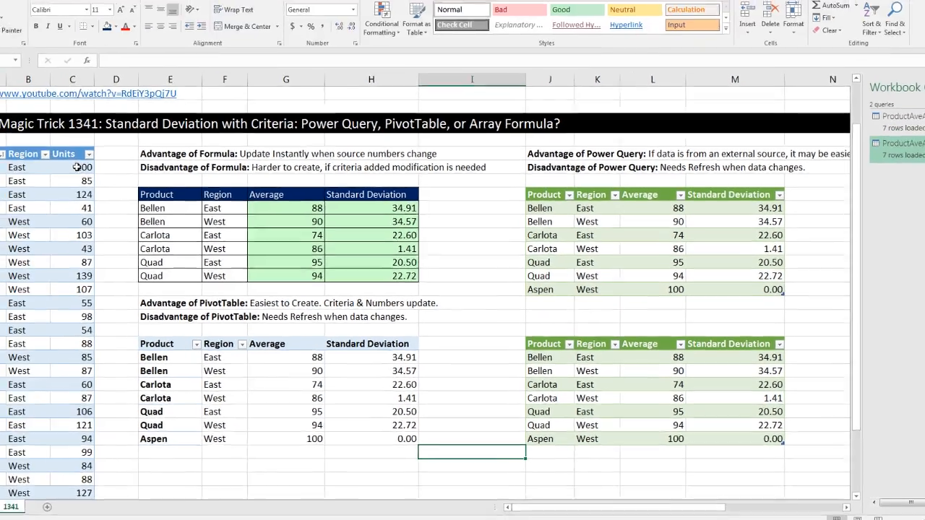
Step: Change the Units value of the first Bellen East record in C10 to 74
click(106, 190)
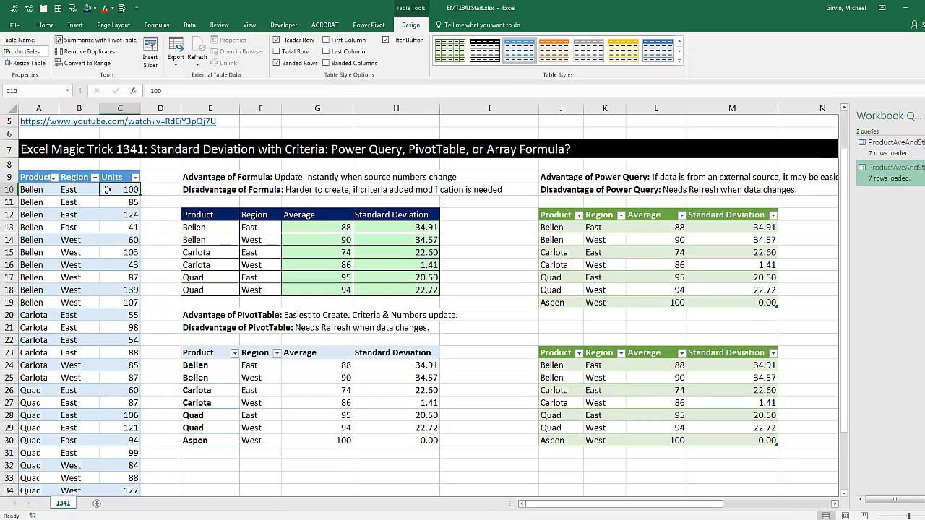
text(74)
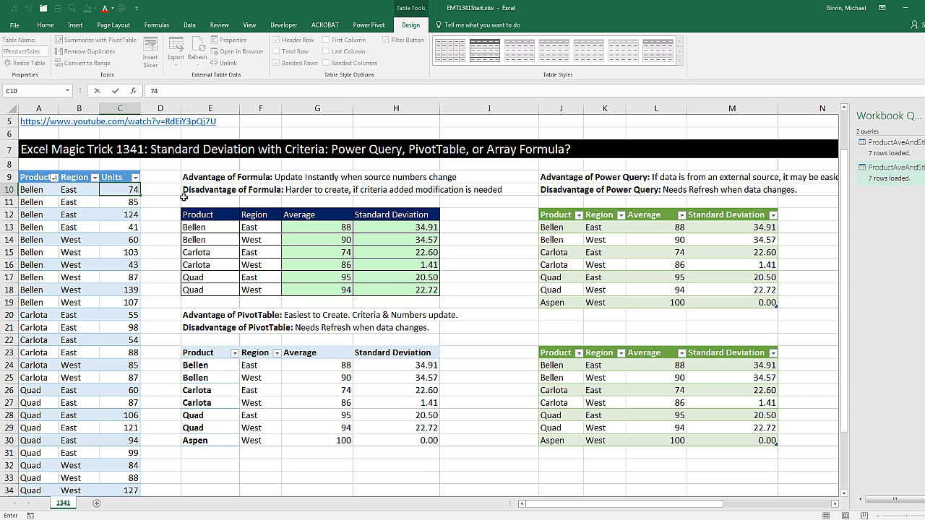
key(Return)
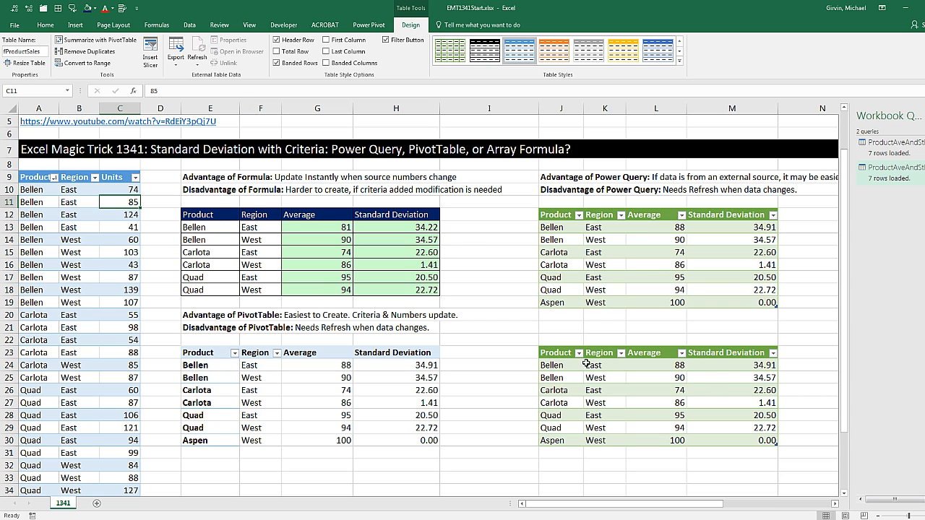
Step: Add two records below the source table: Aspen, East, 55 and Aspen, East, 110
scroll(256, 412, down, 2)
click(45, 459)
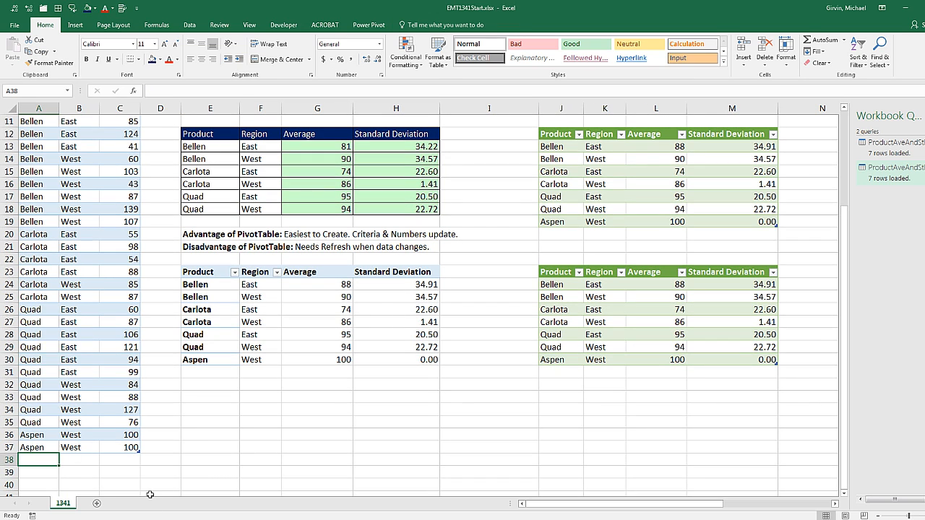
text(Aspen)
key(Tab)
text(East)
key(Tab)
text(55)
key(Return)
text(Aspen	East)
key(Tab)
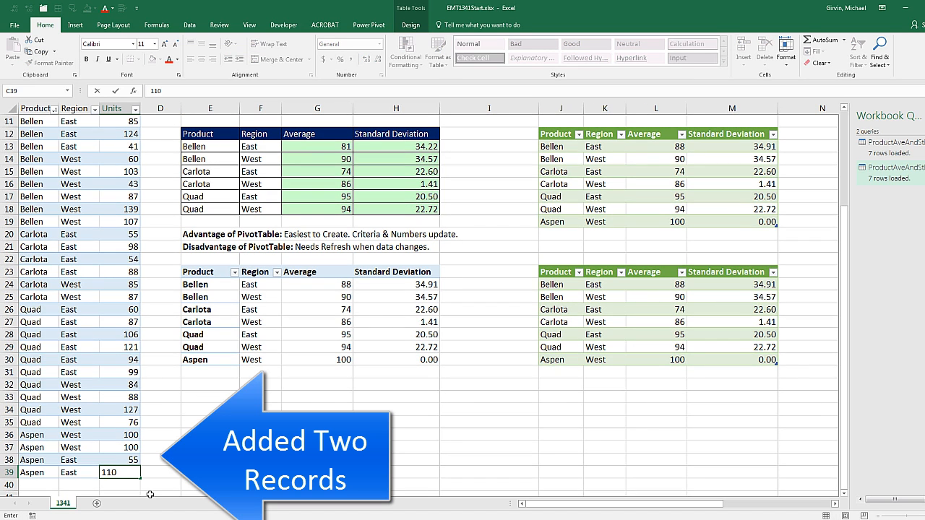
key(ctrl+Return)
Step: Refresh all the workbook's data so the PivotTable and both query tables include the edited source records
scroll(149, 495, up, 2)
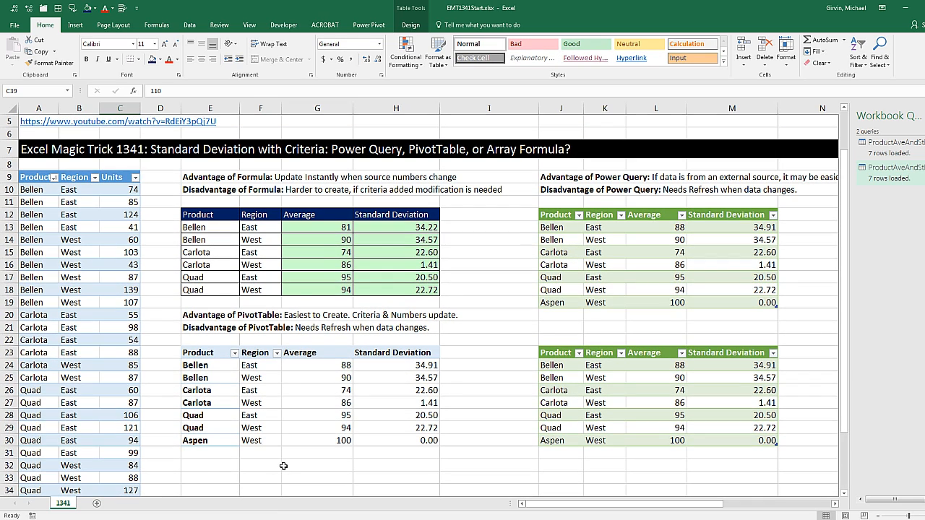
key(ctrl+alt+F5)
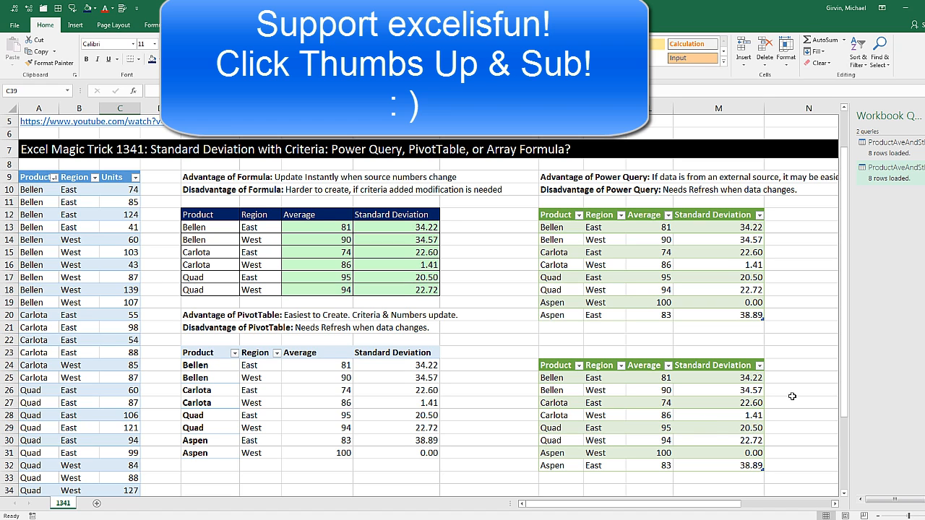
click(843, 494)
click(844, 494)
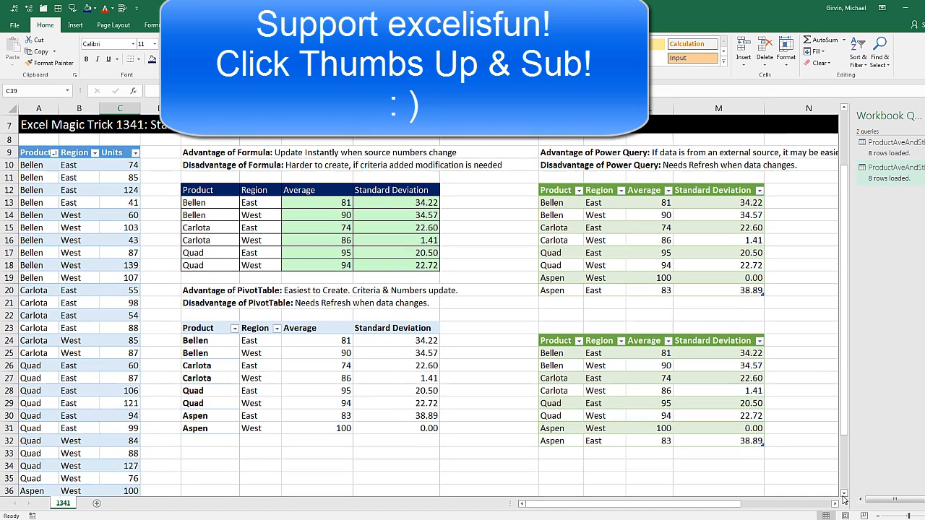